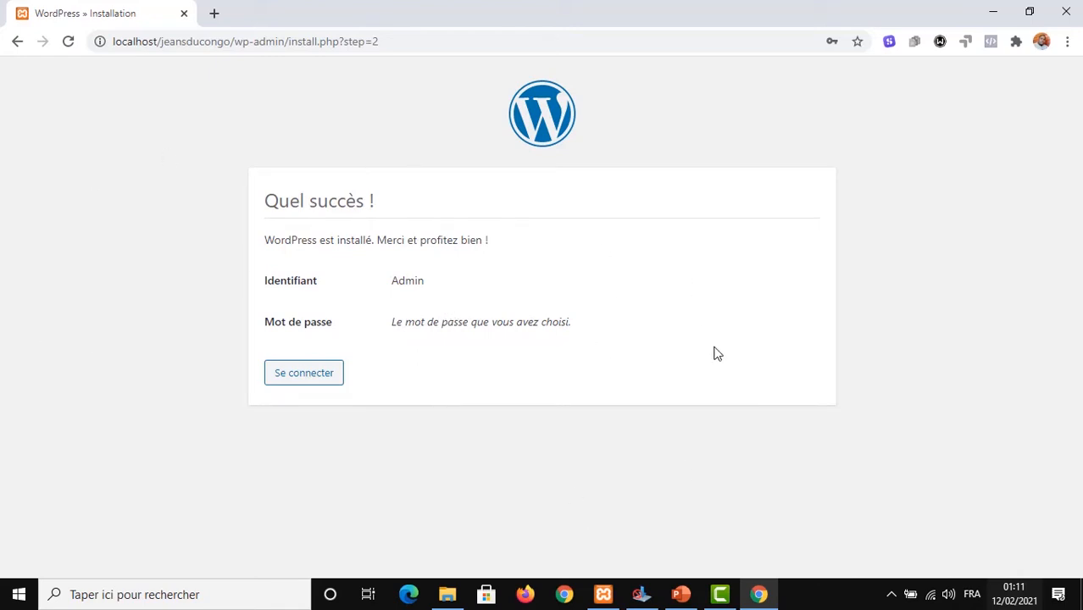
Proceed to the WordPress login page, and load the site's front page at localhost/jeansducongo separately in the browser.
{"action": "left_click", "coordinate": [322, 383]}
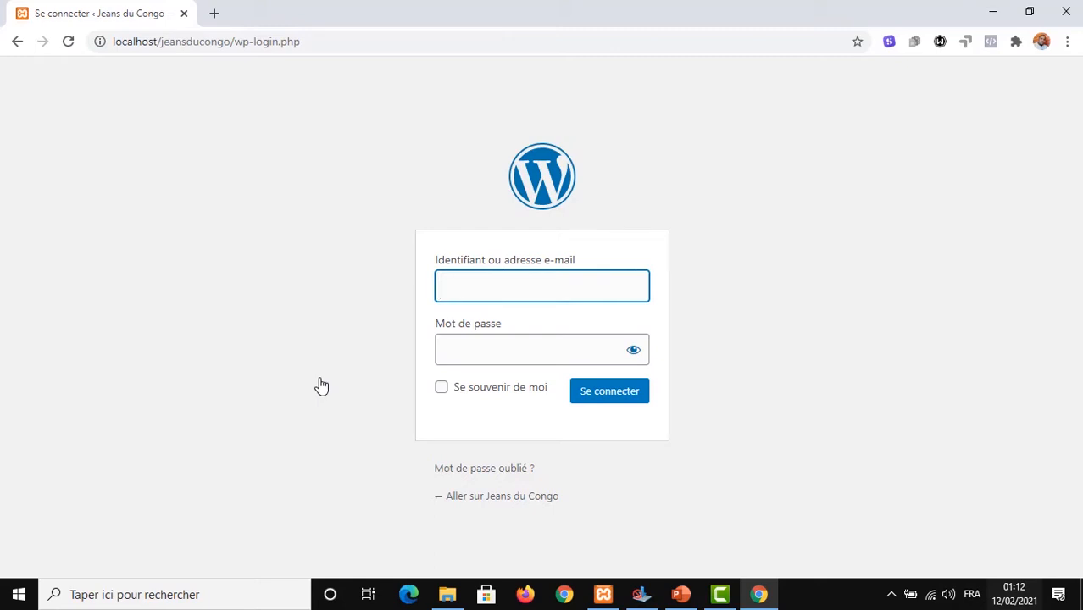
{"action": "left_click", "coordinate": [214, 12]}
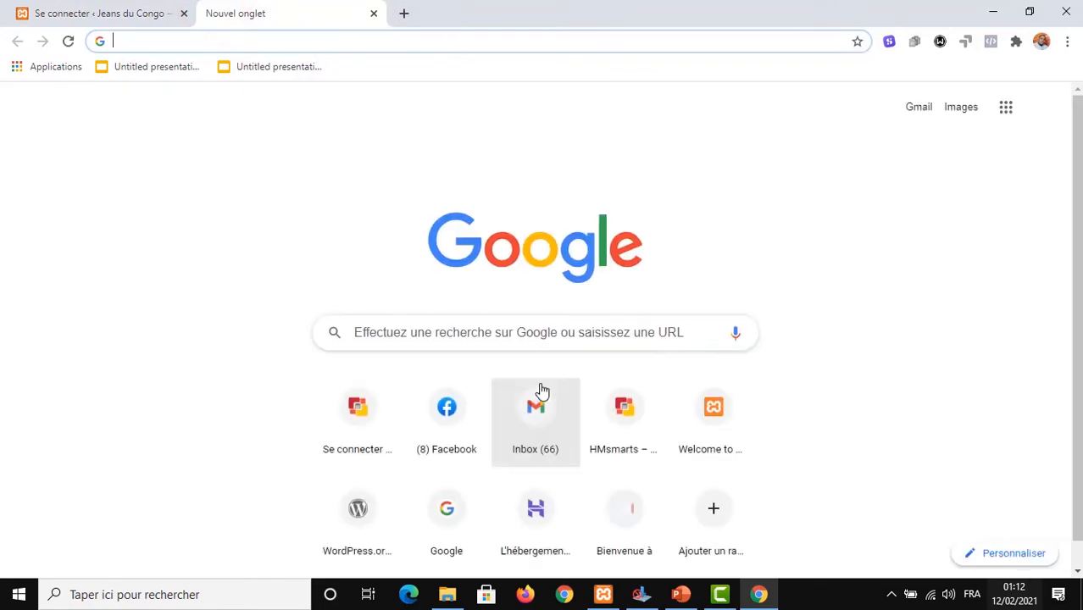
{"action": "type", "text": "loc"}
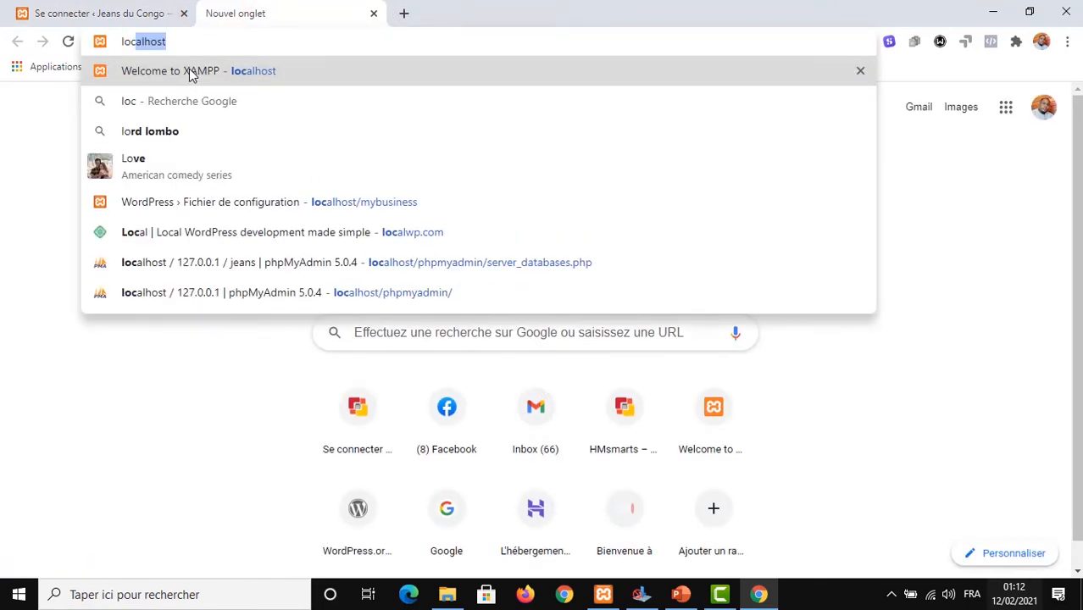
{"action": "type", "text": "h"}
{"action": "key", "text": "BackSpace"}
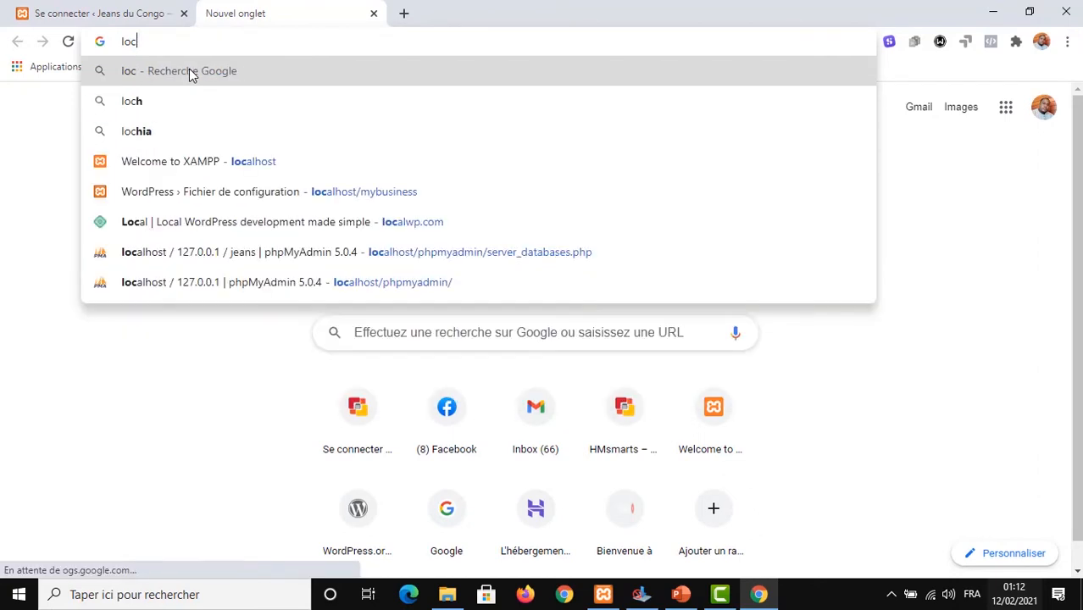
{"action": "type", "text": "a"}
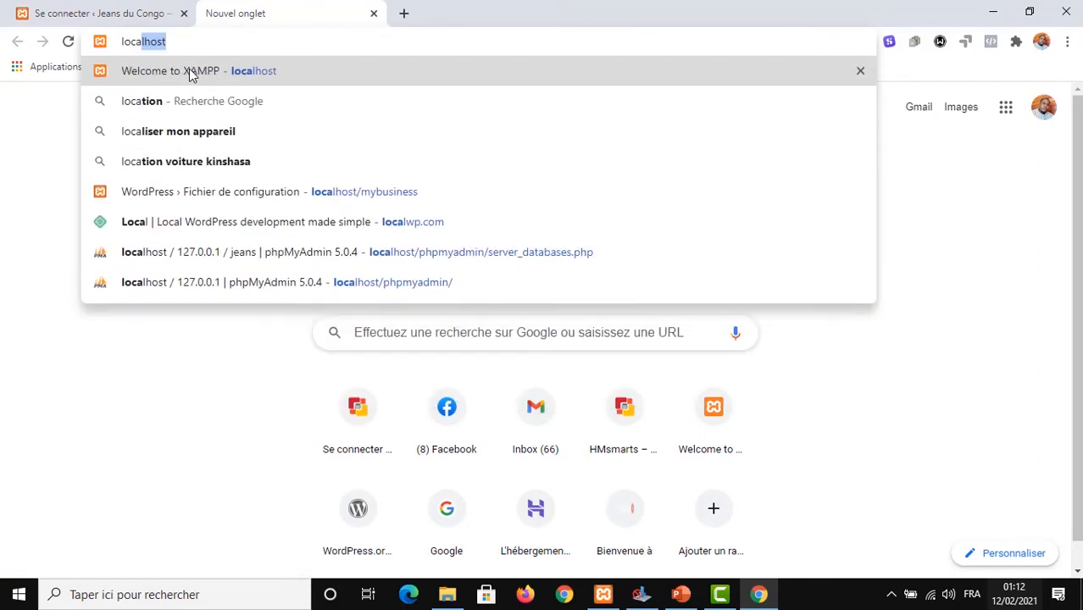
{"action": "type", "text": "lhost/"}
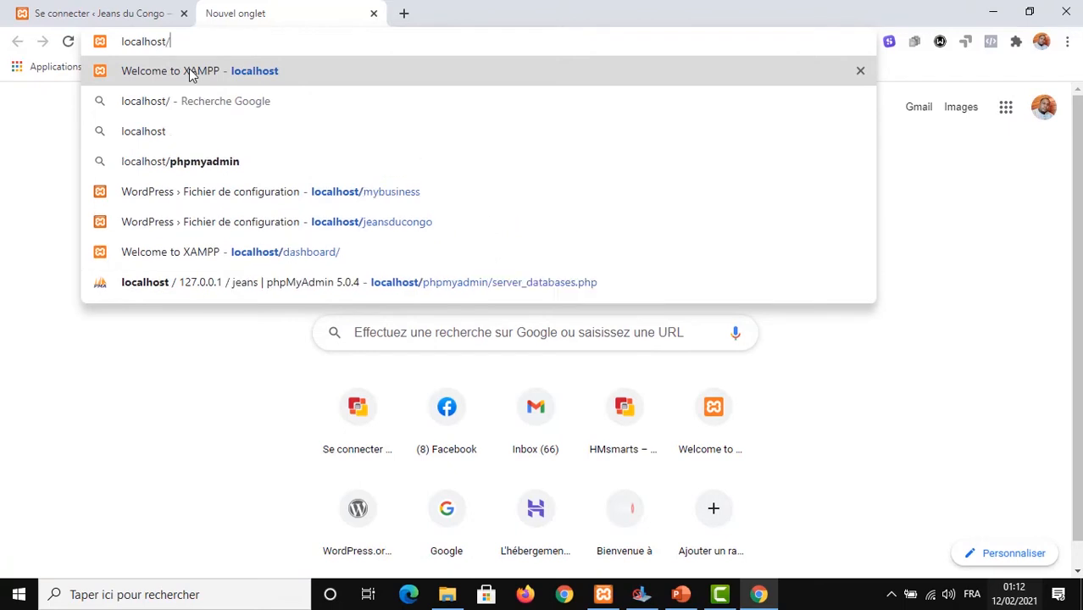
{"action": "type", "text": "jeans"}
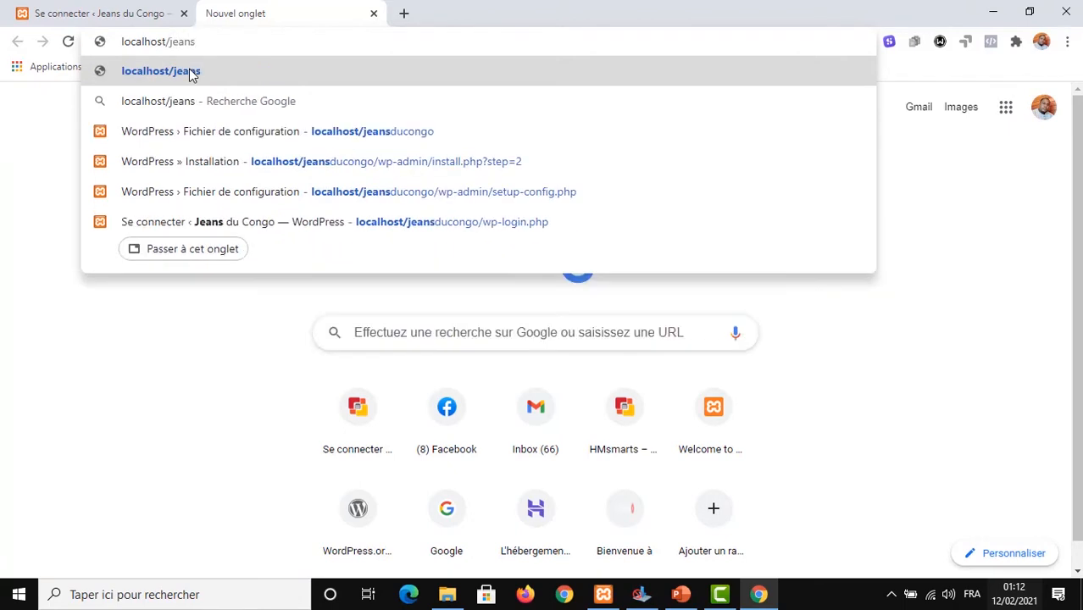
{"action": "type", "text": "ducongo"}
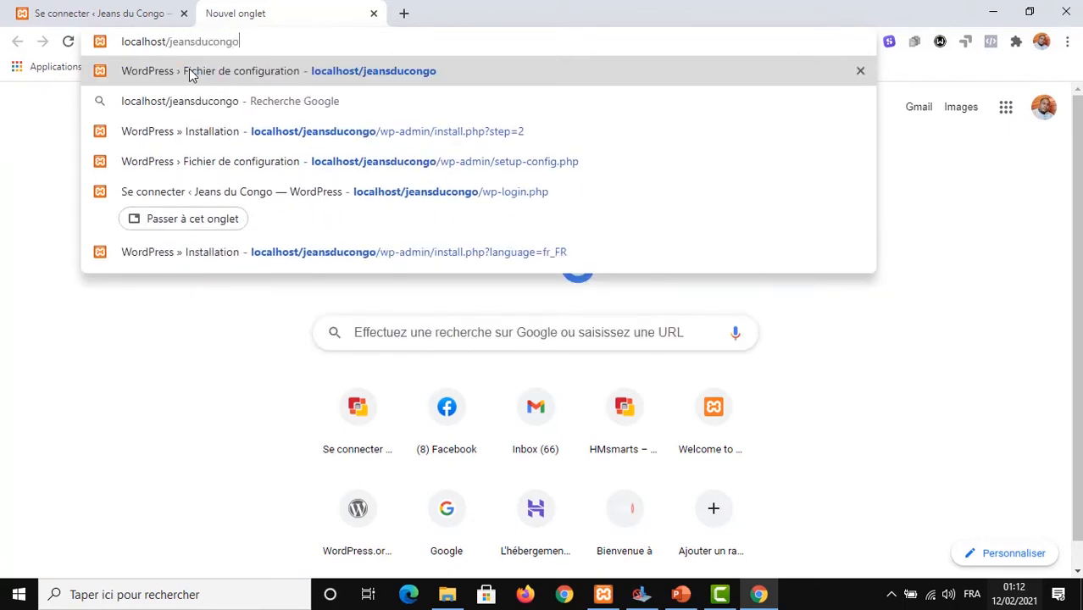
{"action": "triple_click", "coordinate": [246, 41]}
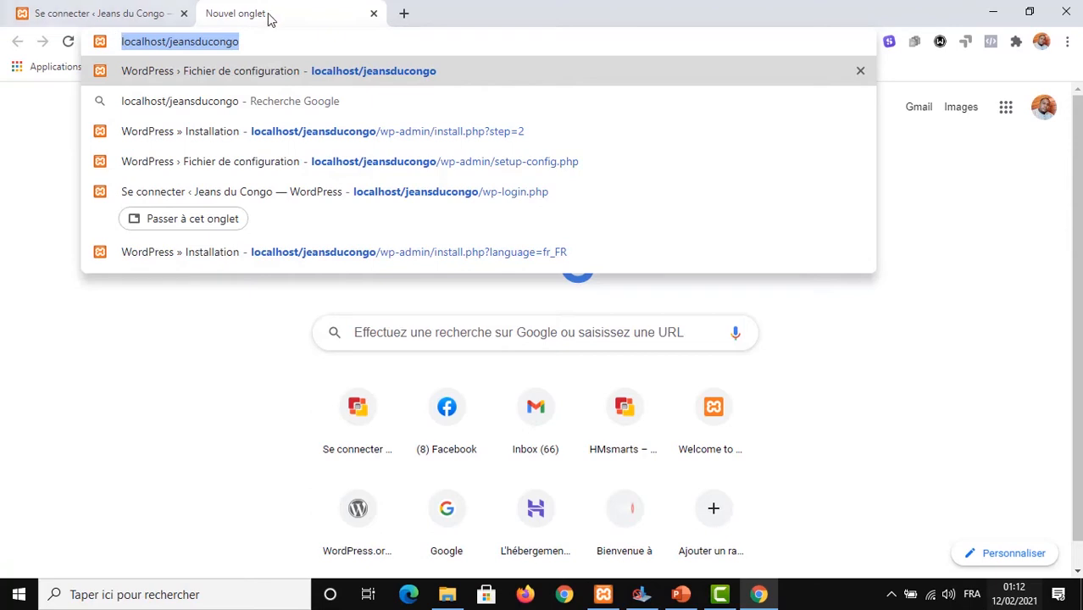
{"action": "left_click", "coordinate": [291, 40]}
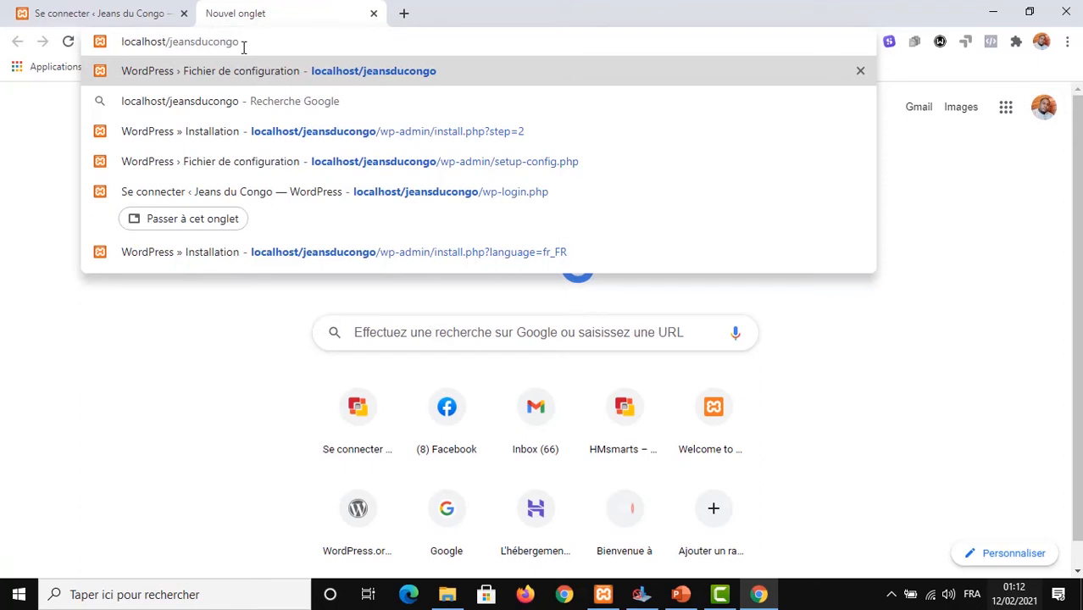
{"action": "left_click", "coordinate": [244, 45]}
{"action": "key", "text": "Return"}
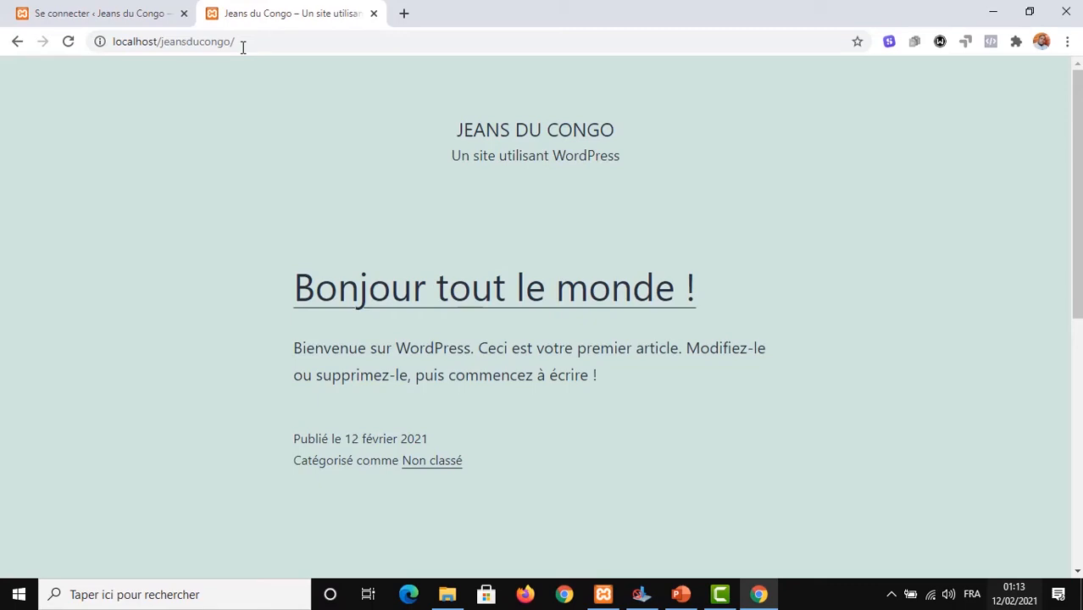
Examine the Jeans du Congo front page from its header to its footer.
{"action": "scroll", "coordinate": [612, 366], "scroll_direction": "down", "scroll_amount": 10}
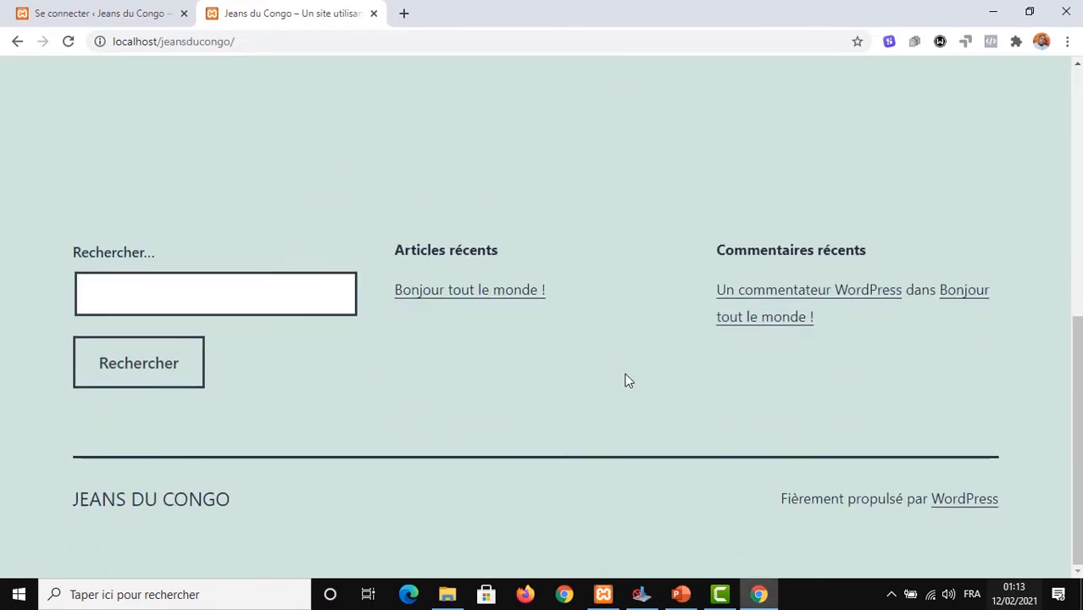
{"action": "scroll", "coordinate": [626, 373], "scroll_direction": "up", "scroll_amount": 10}
{"action": "scroll", "coordinate": [525, 312], "scroll_direction": "down", "scroll_amount": 10}
{"action": "scroll", "coordinate": [523, 312], "scroll_direction": "up", "scroll_amount": 10}
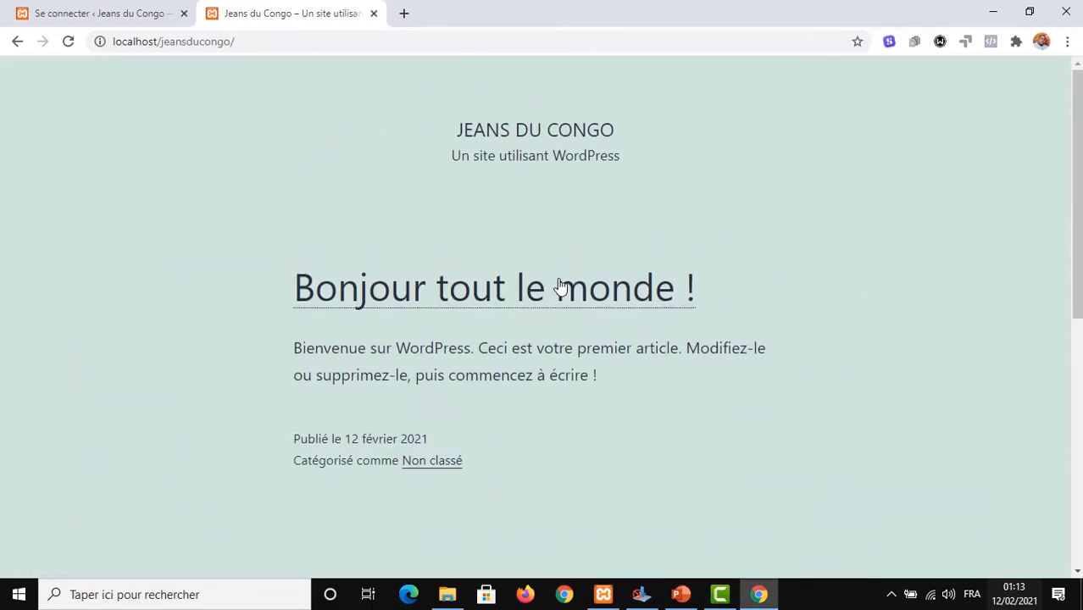
{"action": "scroll", "coordinate": [418, 343], "scroll_direction": "down", "scroll_amount": 10}
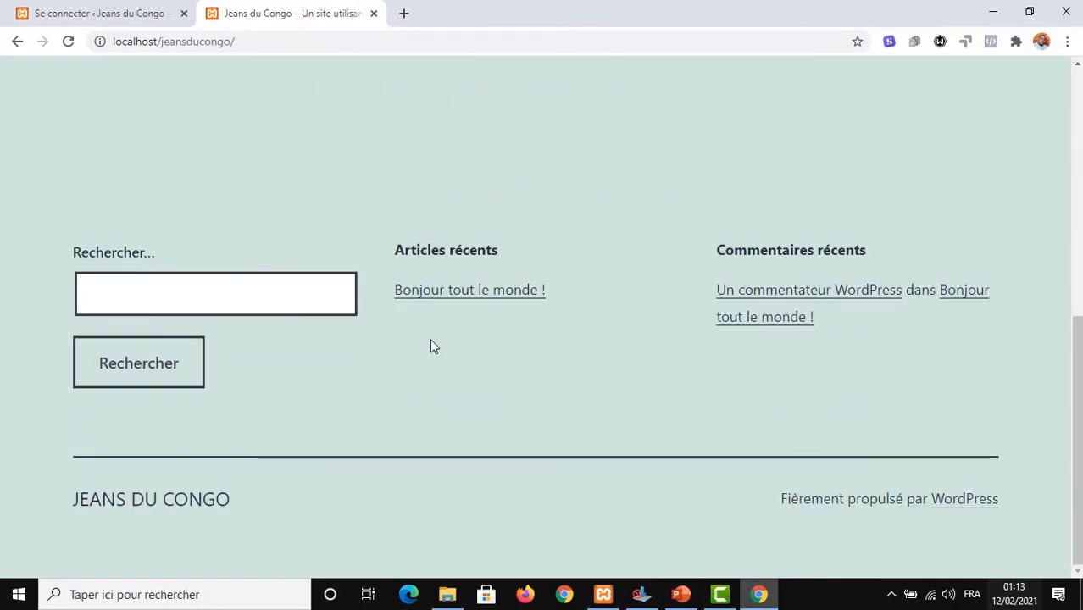
{"action": "scroll", "coordinate": [492, 339], "scroll_direction": "up", "scroll_amount": 10}
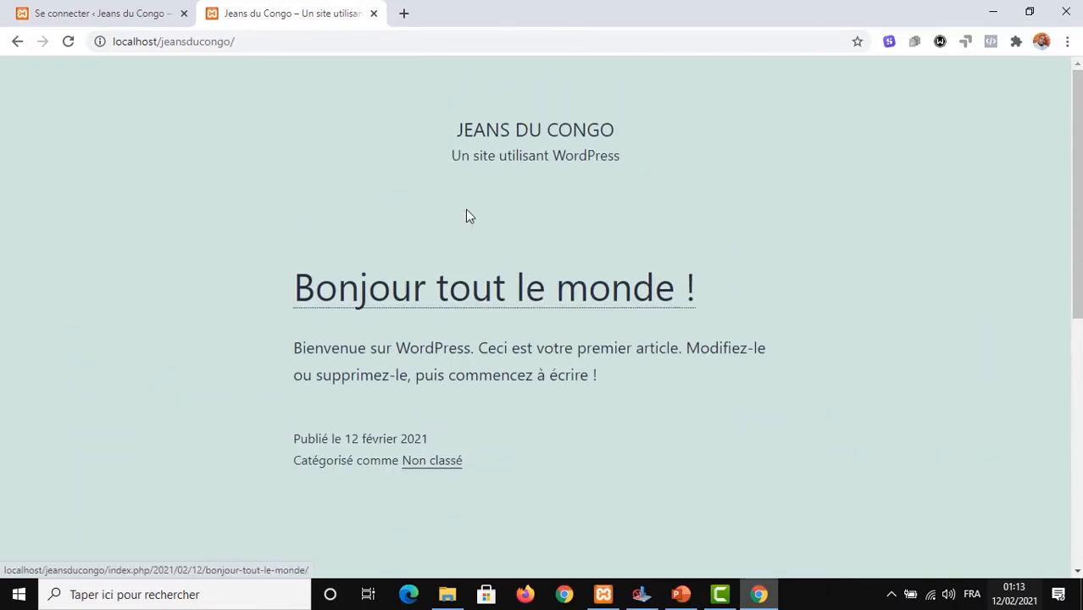
Return to the login page and change its address to localhost/jeansducongo/wp-admin to request the administration area.
{"action": "left_click", "coordinate": [133, 18]}
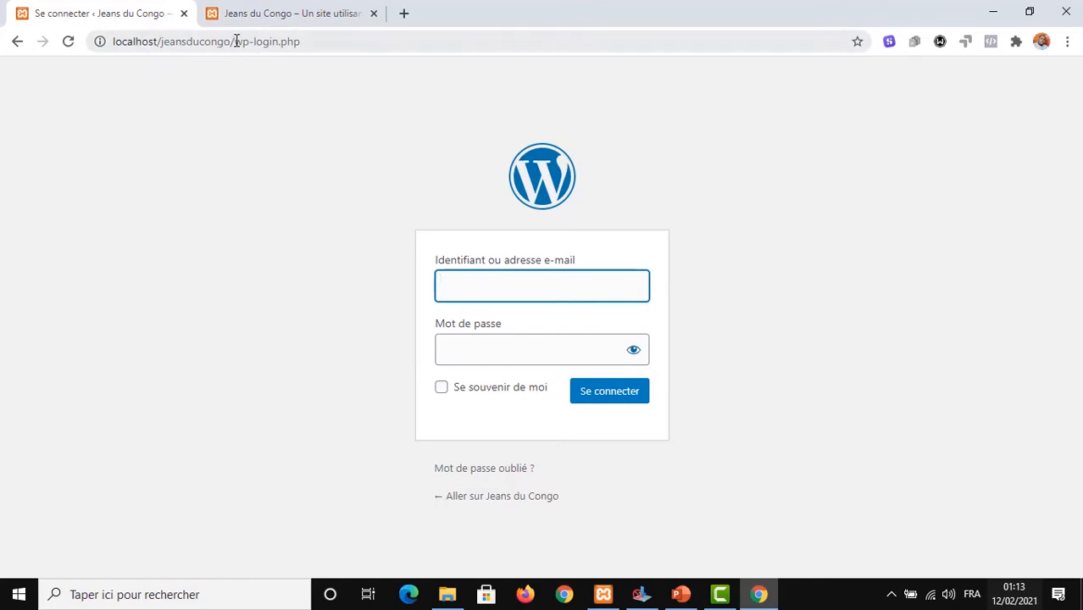
{"action": "left_click_drag", "start_coordinate": [236, 40], "coordinate": [15, 42]}
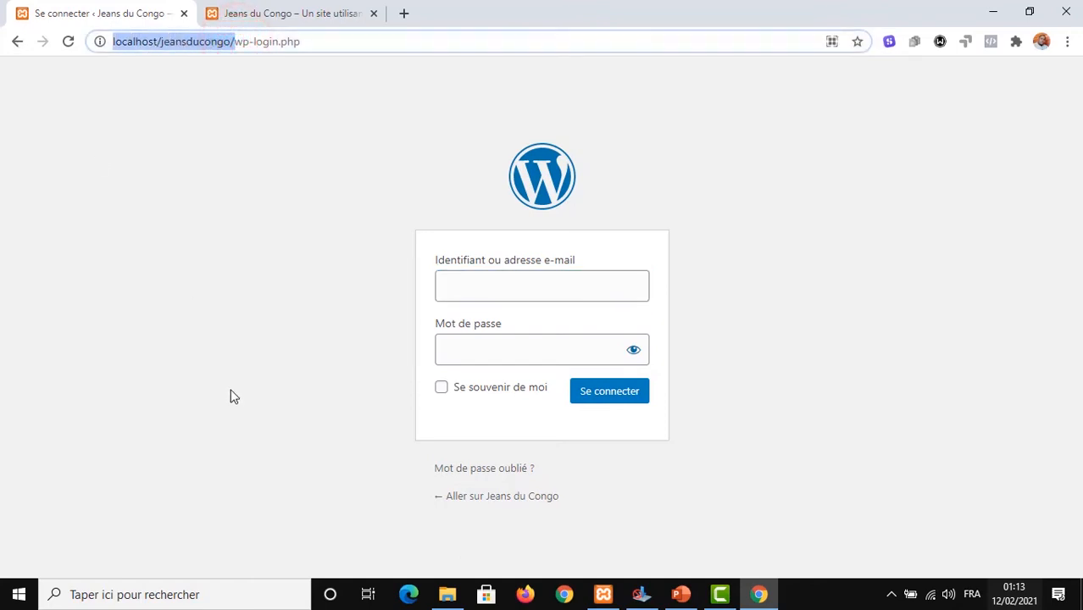
{"action": "left_click", "coordinate": [271, 55]}
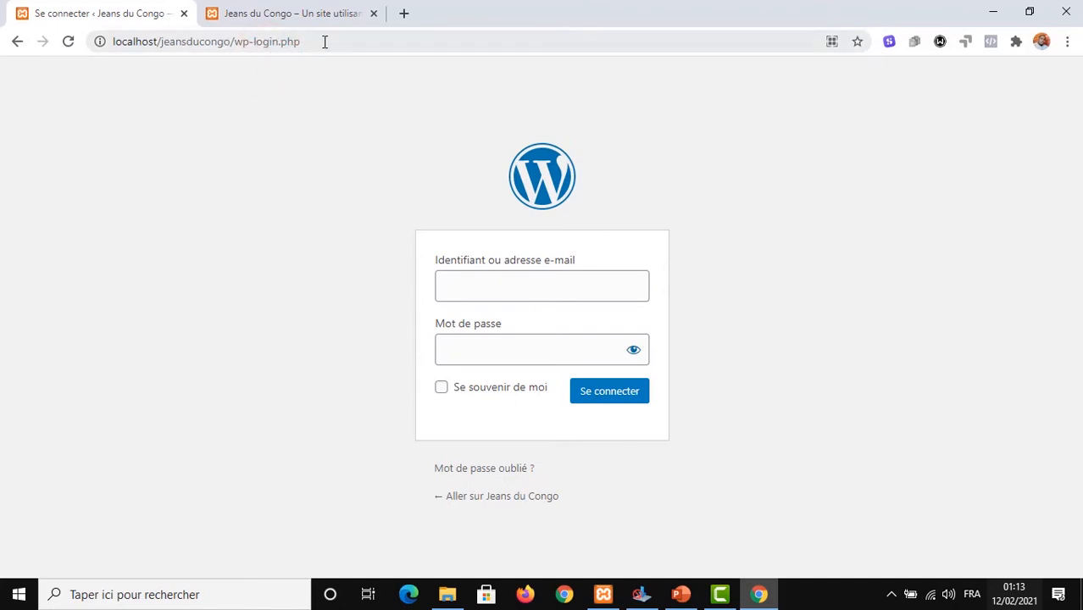
{"action": "left_click_drag", "start_coordinate": [323, 40], "coordinate": [235, 46]}
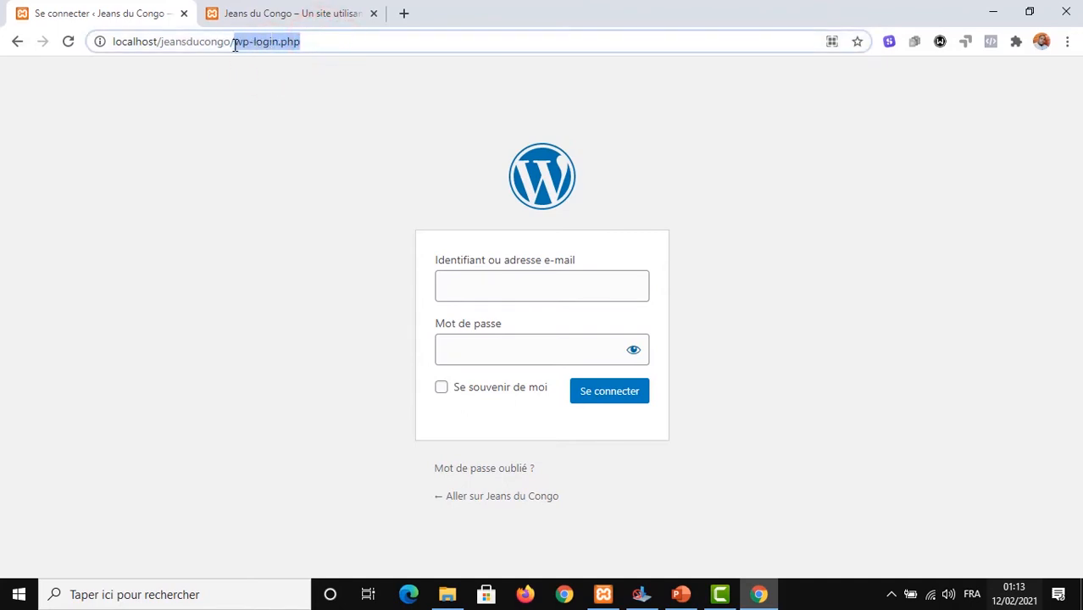
{"action": "type", "text": "wp"}
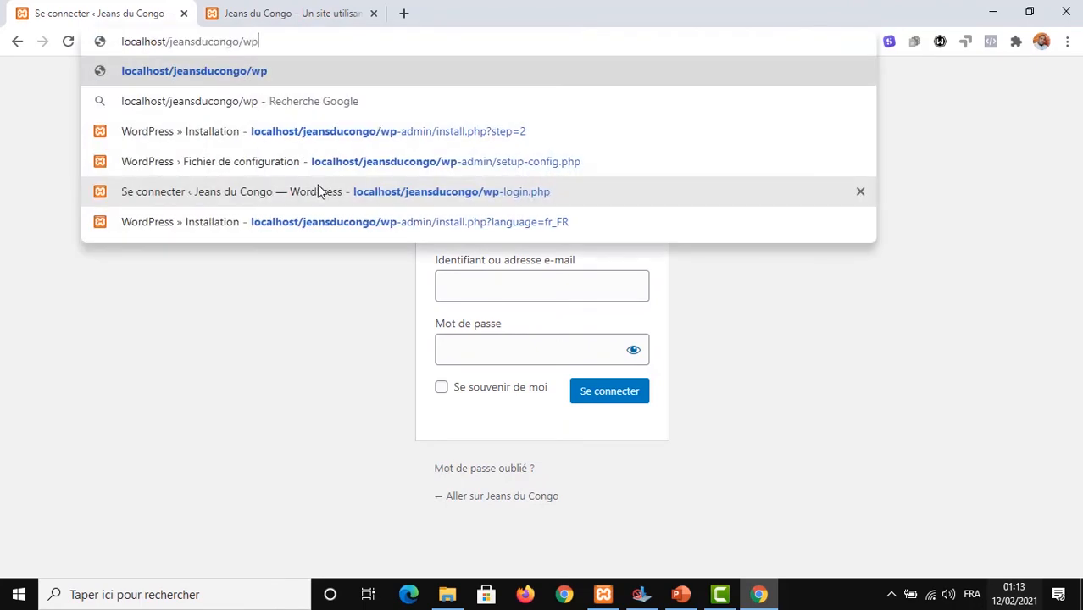
{"action": "type", "text": "-admin"}
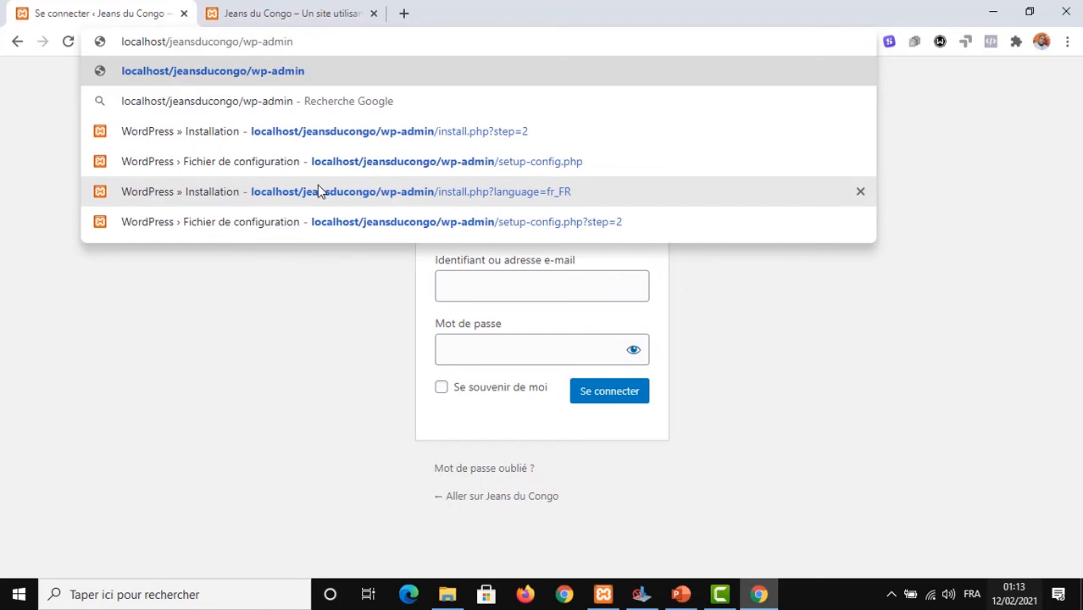
{"action": "key", "text": "Return"}
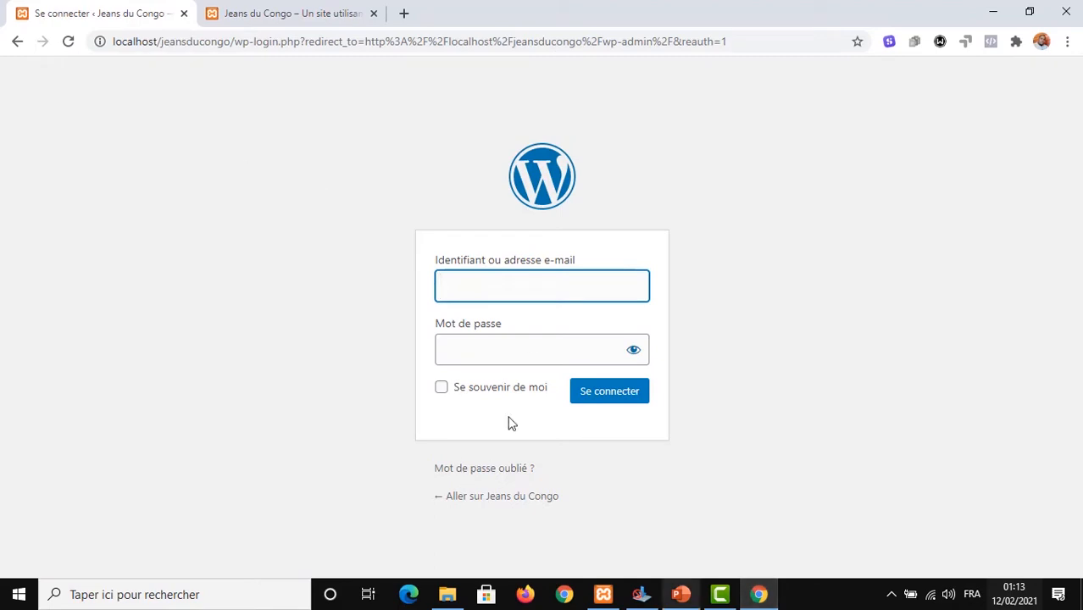
Log in with the username Admin and the account password, and dismiss the browser's offer to save the password.
{"action": "left_click", "coordinate": [492, 296]}
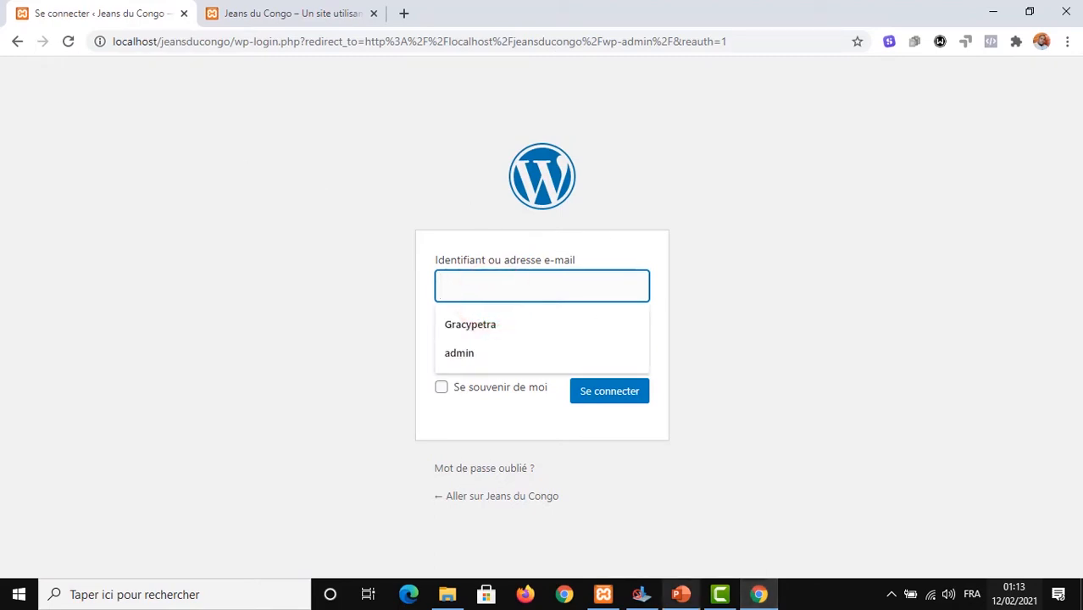
{"action": "type", "text": "Ad"}
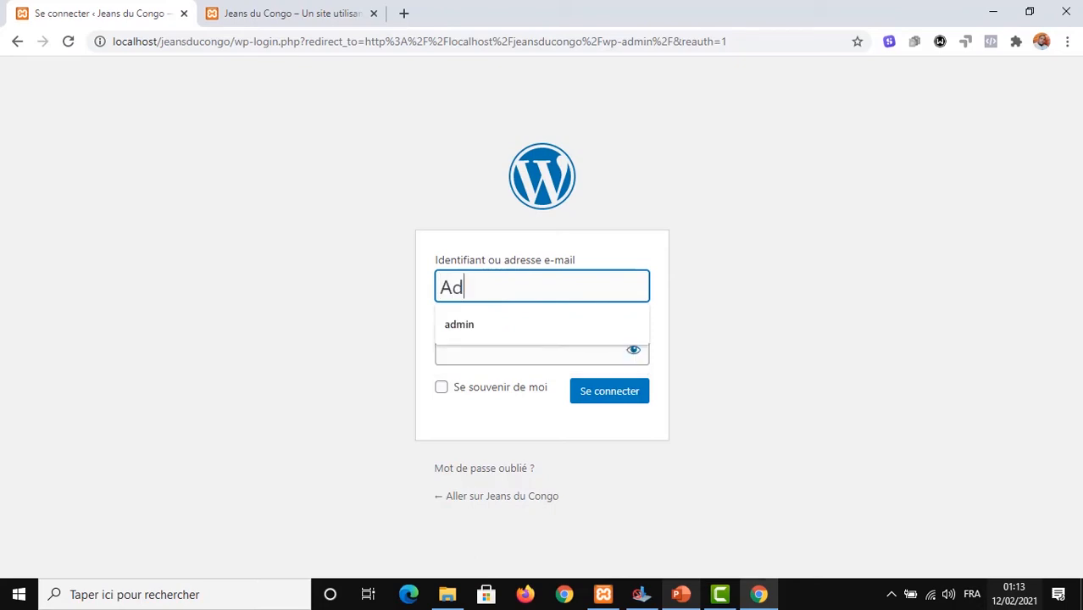
{"action": "type", "text": "min"}
{"action": "left_click", "coordinate": [316, 283]}
{"action": "left_click", "coordinate": [533, 360]}
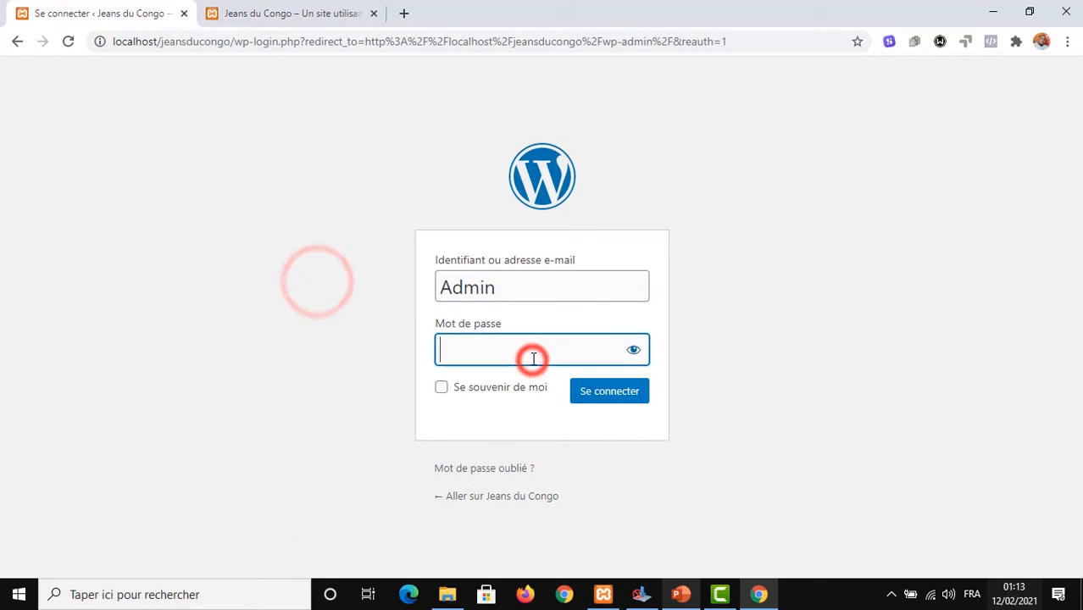
{"action": "type", "text": "•••"}
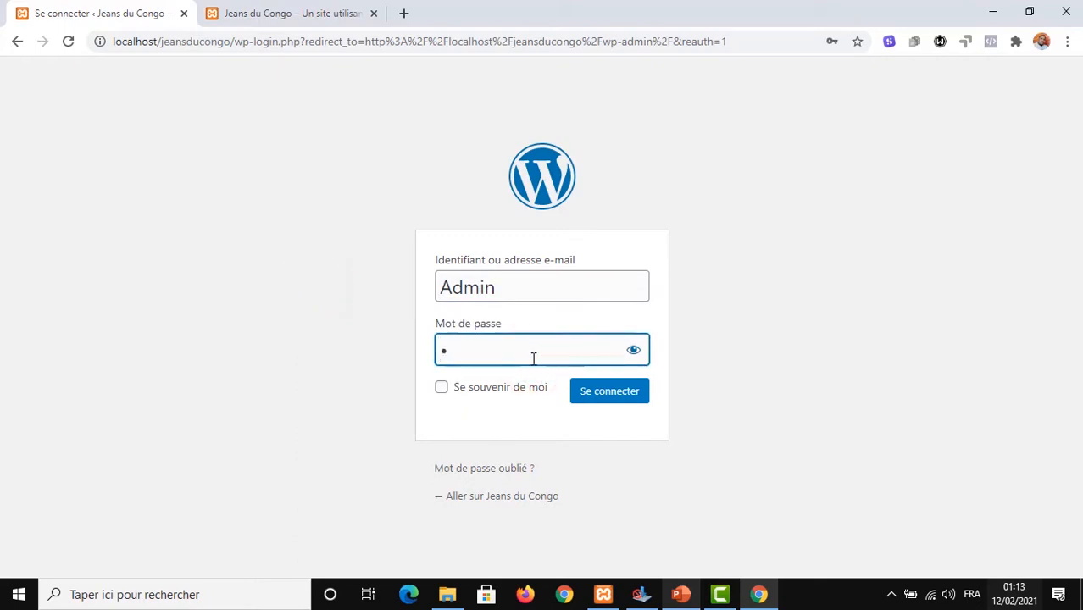
{"action": "type", "text": "••••••••"}
{"action": "left_click", "coordinate": [609, 398]}
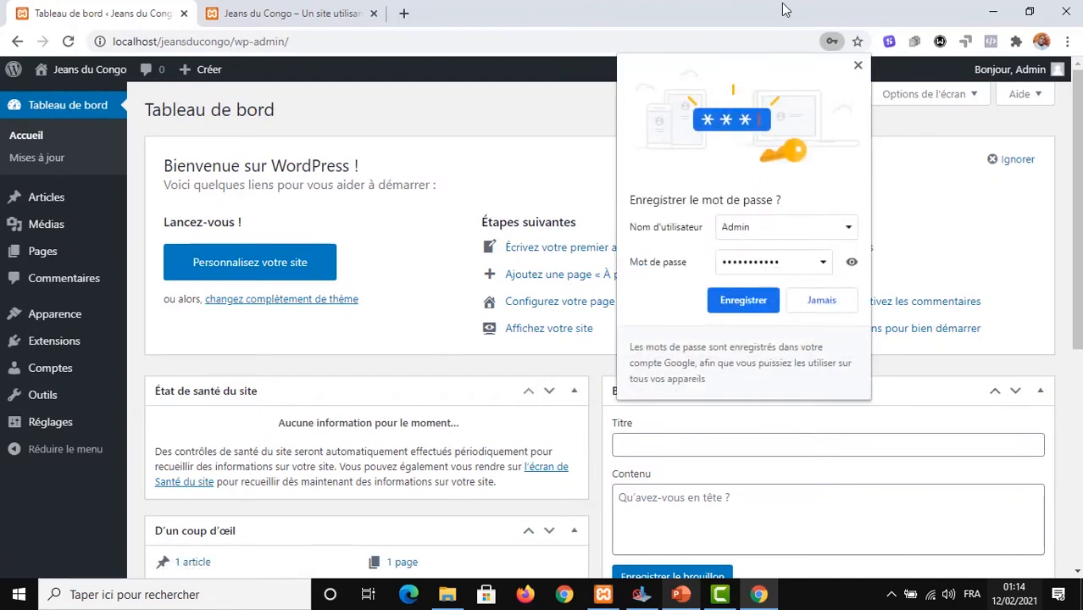
{"action": "left_click", "coordinate": [857, 67]}
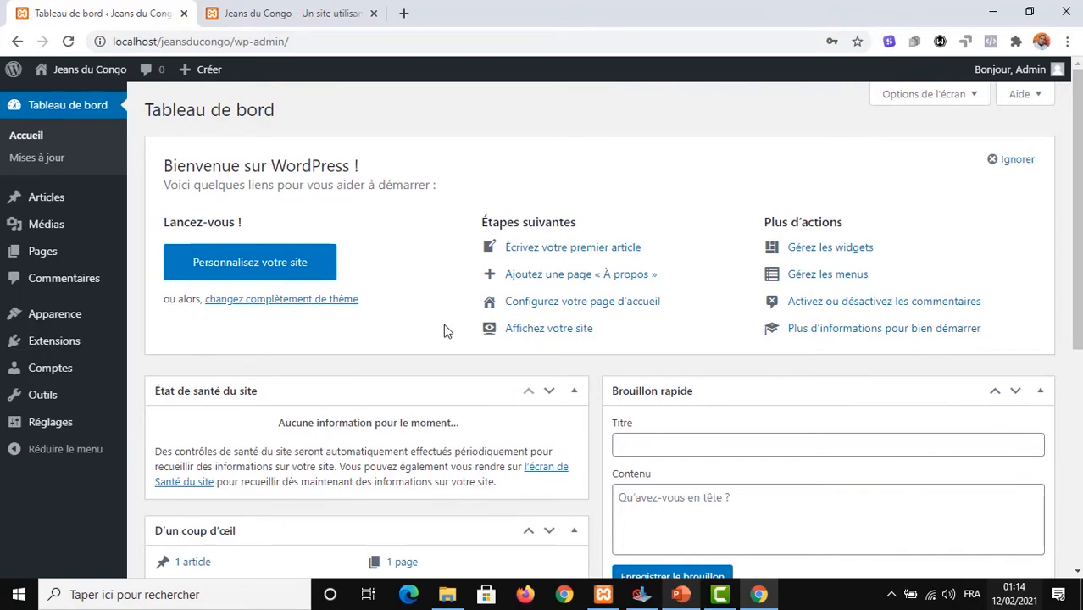
Look over the dashboard, and compare it with the public Jeans du Congo front page down to its footer.
{"action": "scroll", "coordinate": [330, 299], "scroll_direction": "down", "scroll_amount": 5}
{"action": "scroll", "coordinate": [331, 360], "scroll_direction": "up", "scroll_amount": 5}
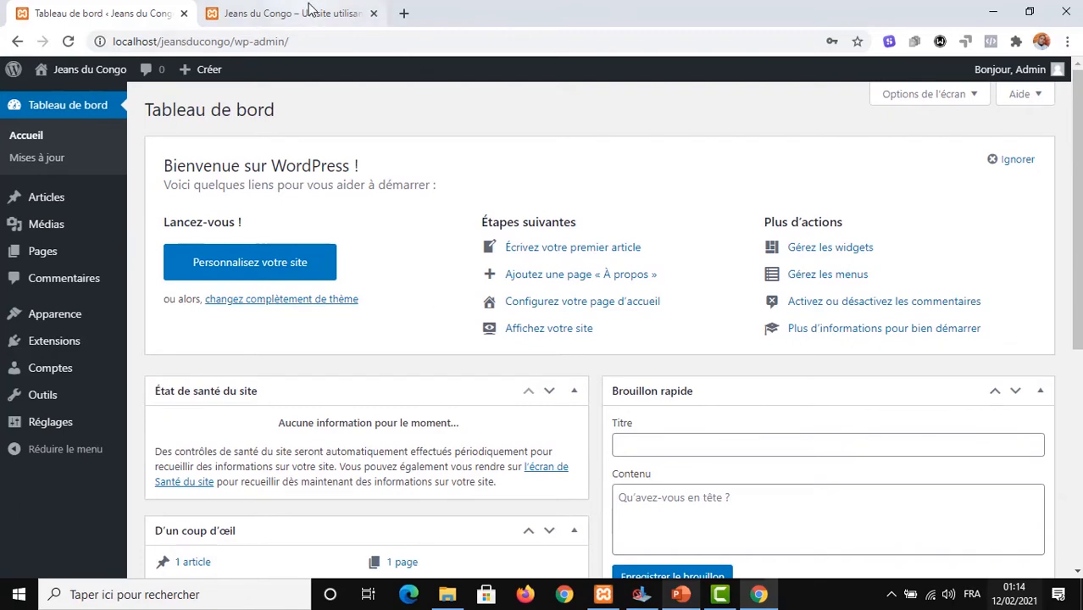
{"action": "left_click", "coordinate": [284, 13]}
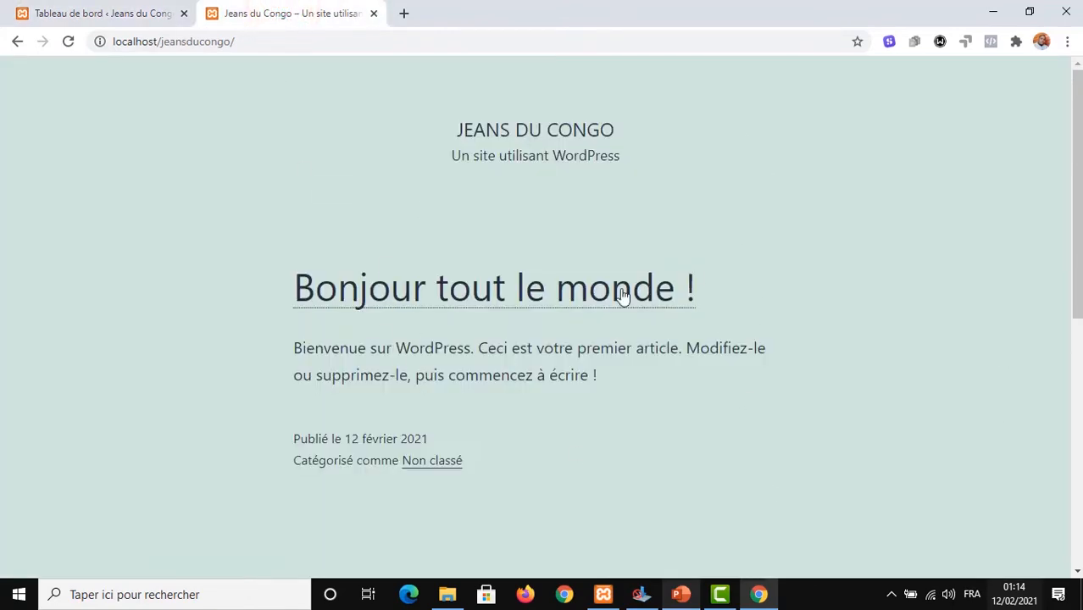
{"action": "scroll", "coordinate": [508, 294], "scroll_direction": "down", "scroll_amount": 10}
{"action": "scroll", "coordinate": [269, 177], "scroll_direction": "up", "scroll_amount": 10}
{"action": "scroll", "coordinate": [763, 324], "scroll_direction": "up", "scroll_amount": 10}
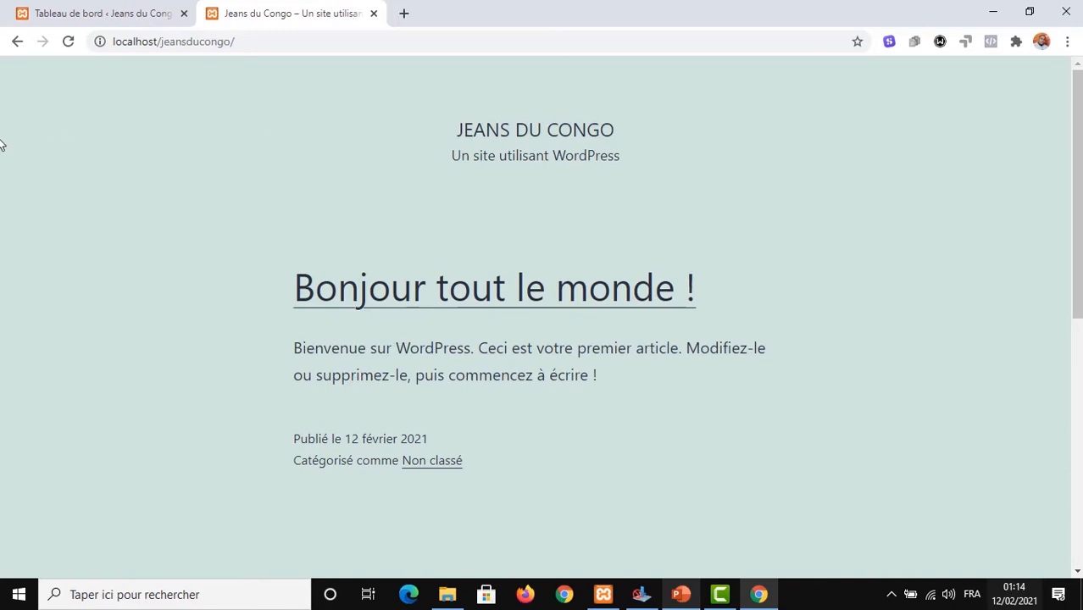
{"action": "scroll", "coordinate": [567, 186], "scroll_direction": "down", "scroll_amount": 6}
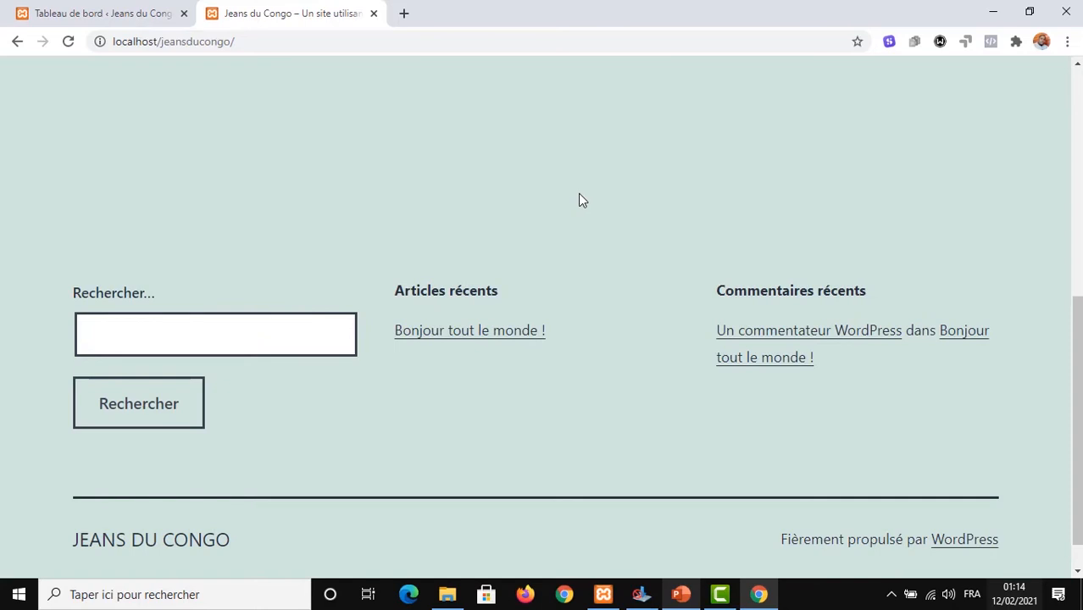
{"action": "scroll", "coordinate": [580, 209], "scroll_direction": "up", "scroll_amount": 6}
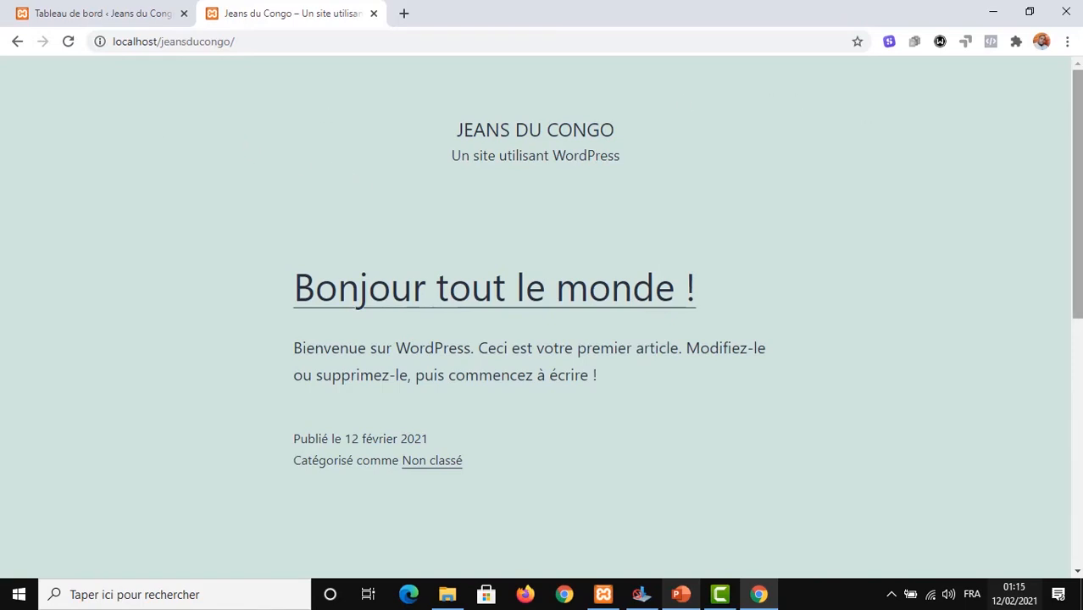
Compare the admin bar's site shortcut with the public front page, and examine its comments, Créer and account entries.
{"action": "left_click", "coordinate": [76, 13]}
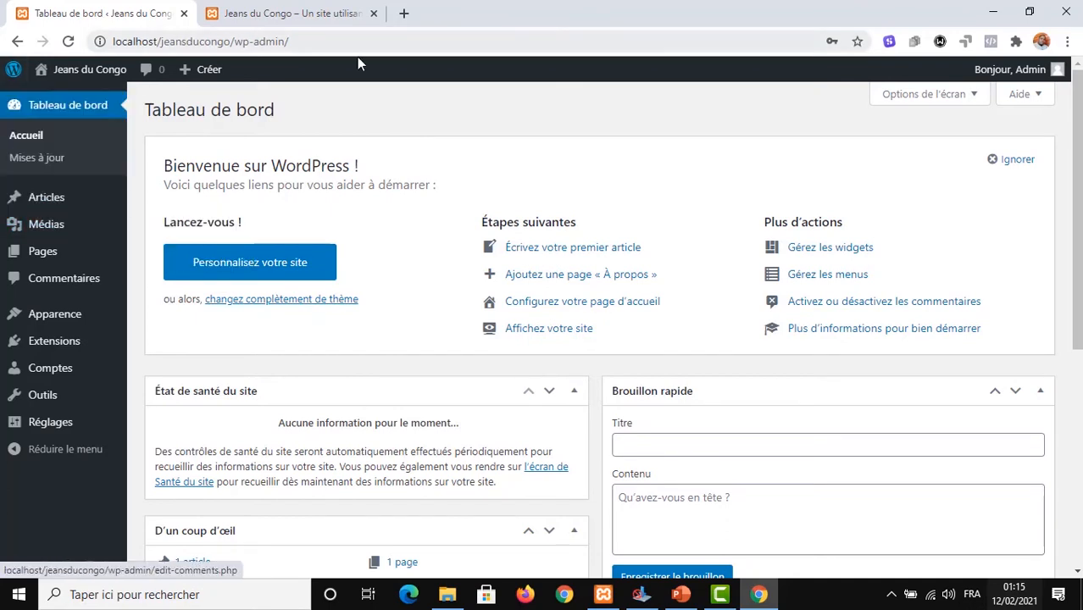
{"action": "mouse_move", "coordinate": [78, 73]}
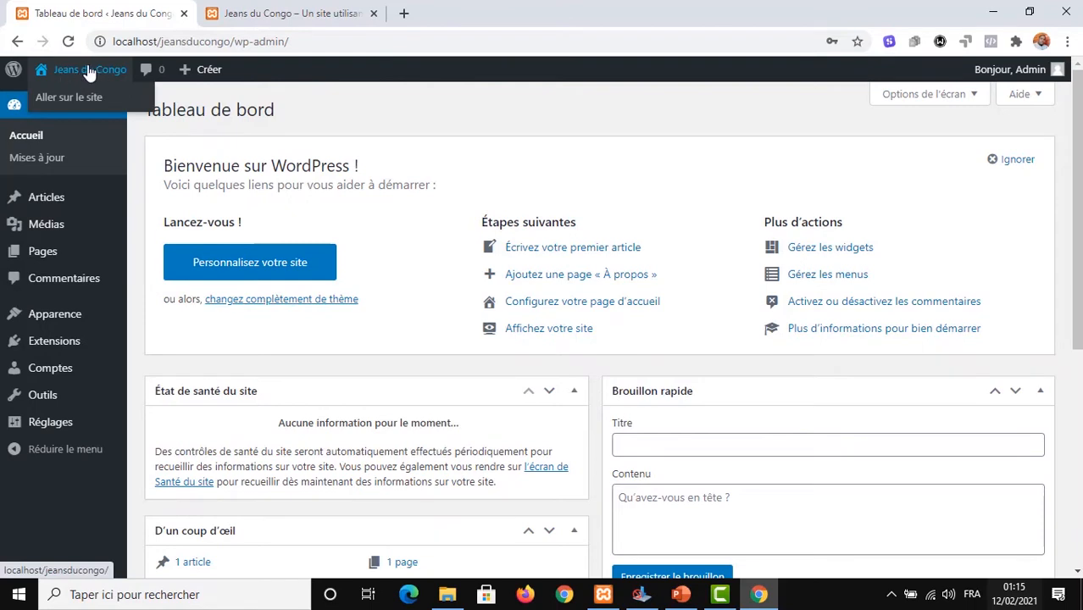
{"action": "left_click", "coordinate": [280, 14]}
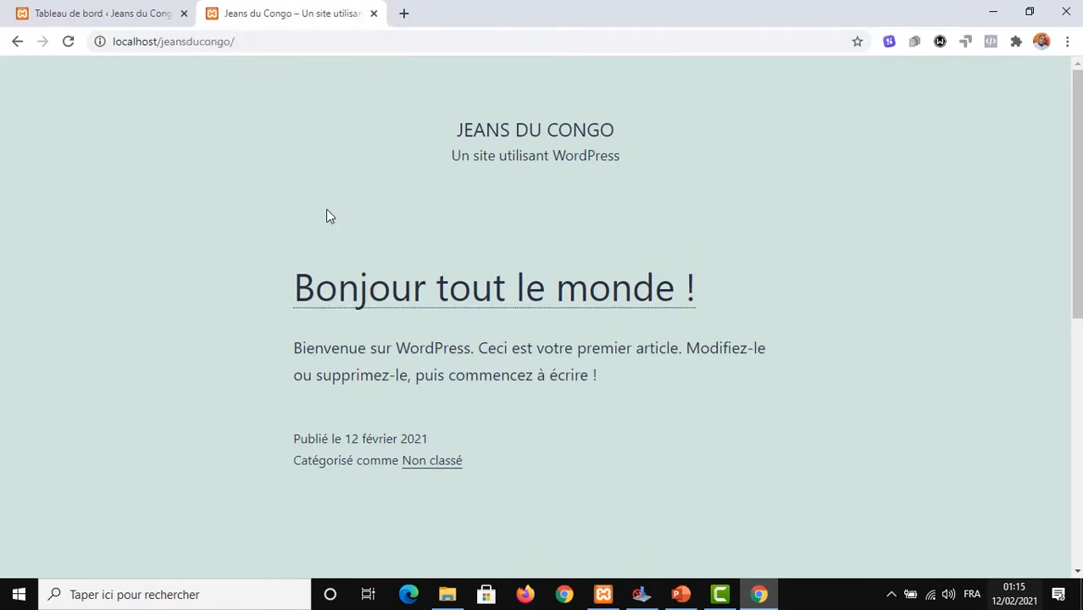
{"action": "left_click", "coordinate": [95, 11]}
{"action": "mouse_move", "coordinate": [83, 77]}
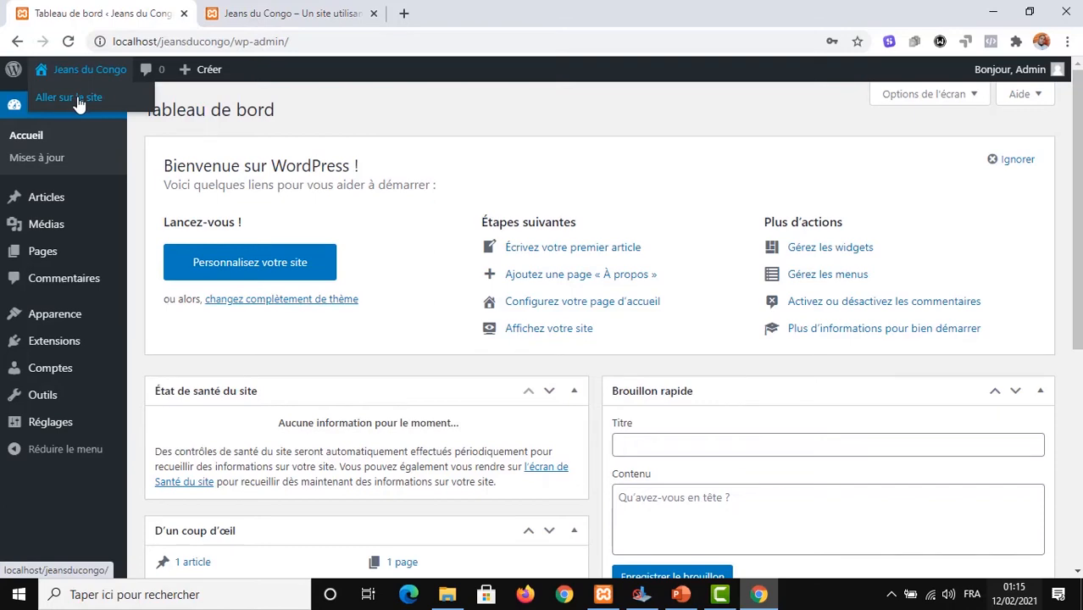
{"action": "left_click", "coordinate": [312, 13]}
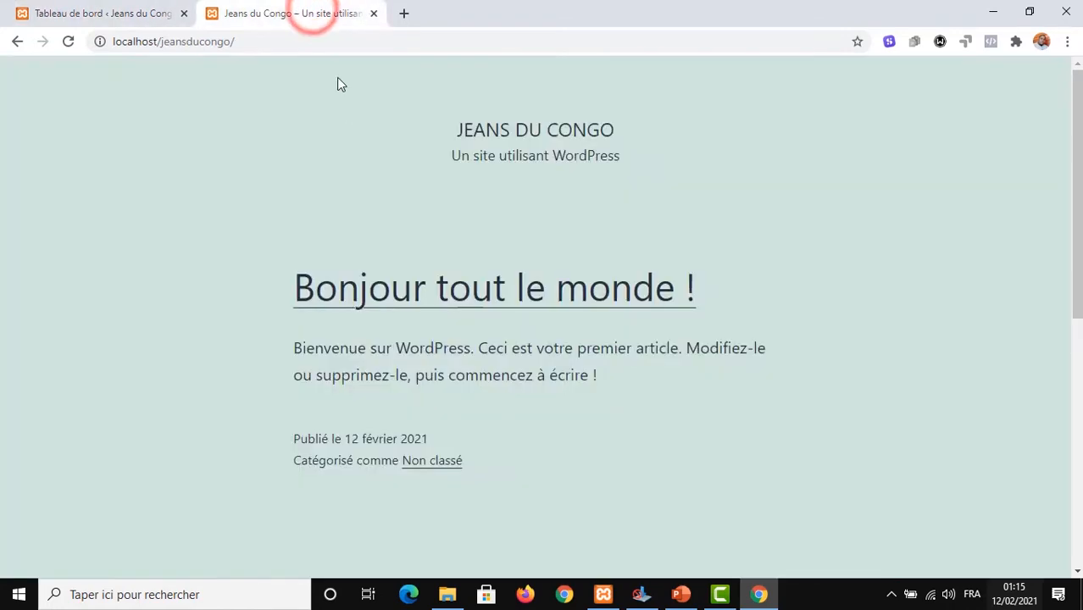
{"action": "left_click", "coordinate": [111, 10]}
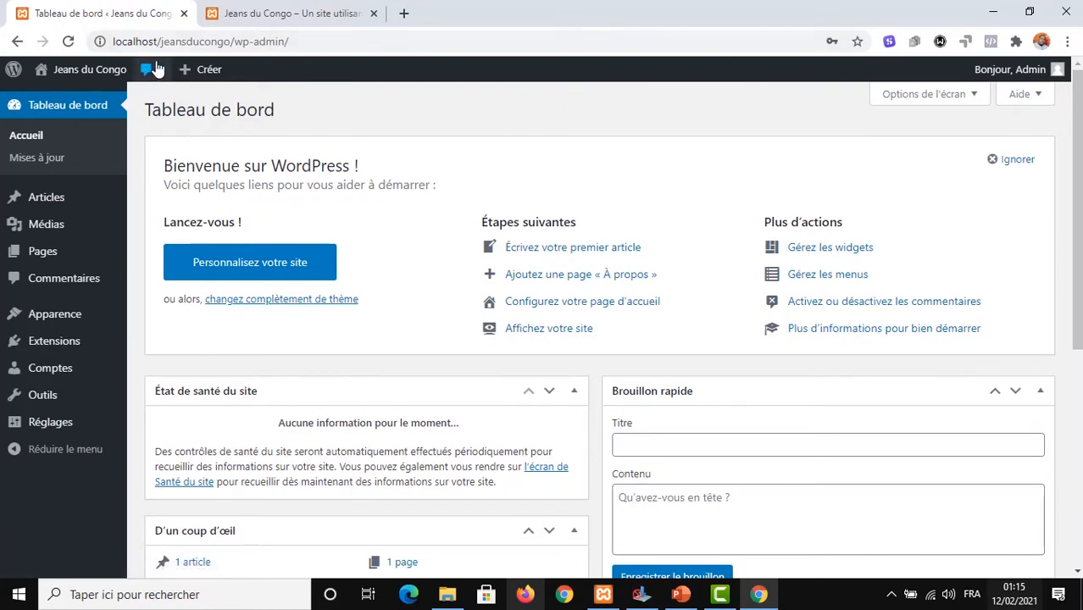
{"action": "mouse_move", "coordinate": [201, 73]}
{"action": "mouse_move", "coordinate": [1056, 75]}
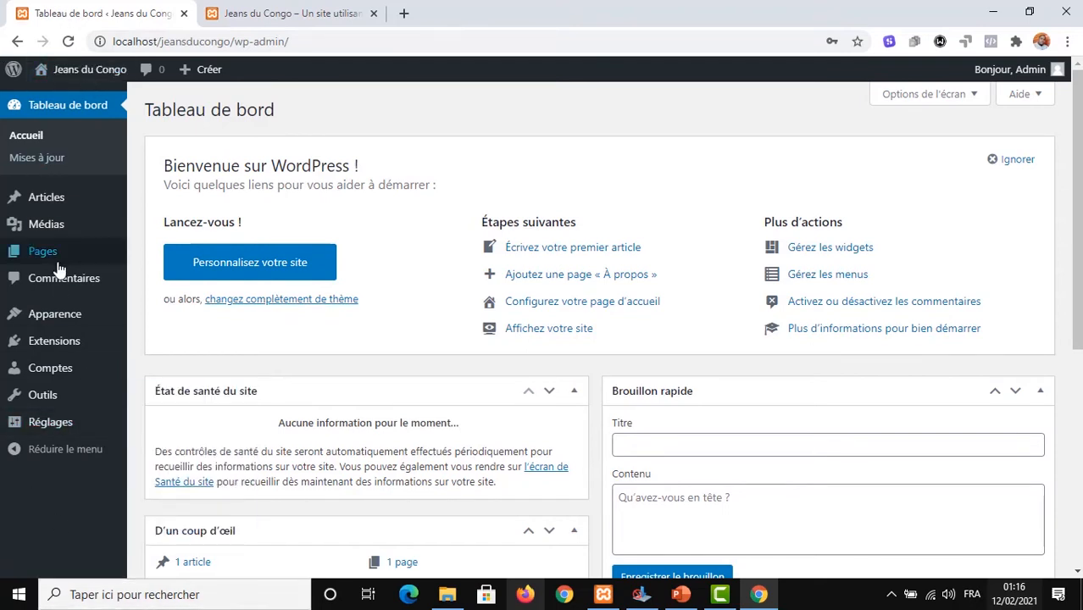
Reload the dashboard home and examine its welcome panel, site health, D'un coup d'œil, activity, quick draft and events widgets.
{"action": "left_click", "coordinate": [68, 109]}
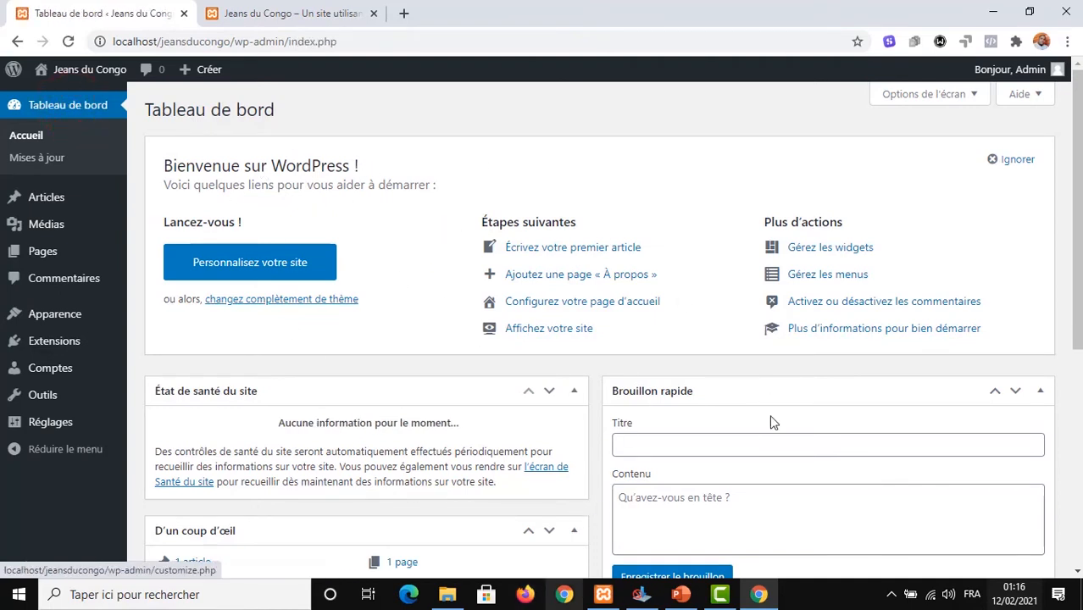
{"action": "scroll", "coordinate": [598, 341], "scroll_direction": "down", "scroll_amount": 3}
{"action": "scroll", "coordinate": [576, 373], "scroll_direction": "down", "scroll_amount": 1}
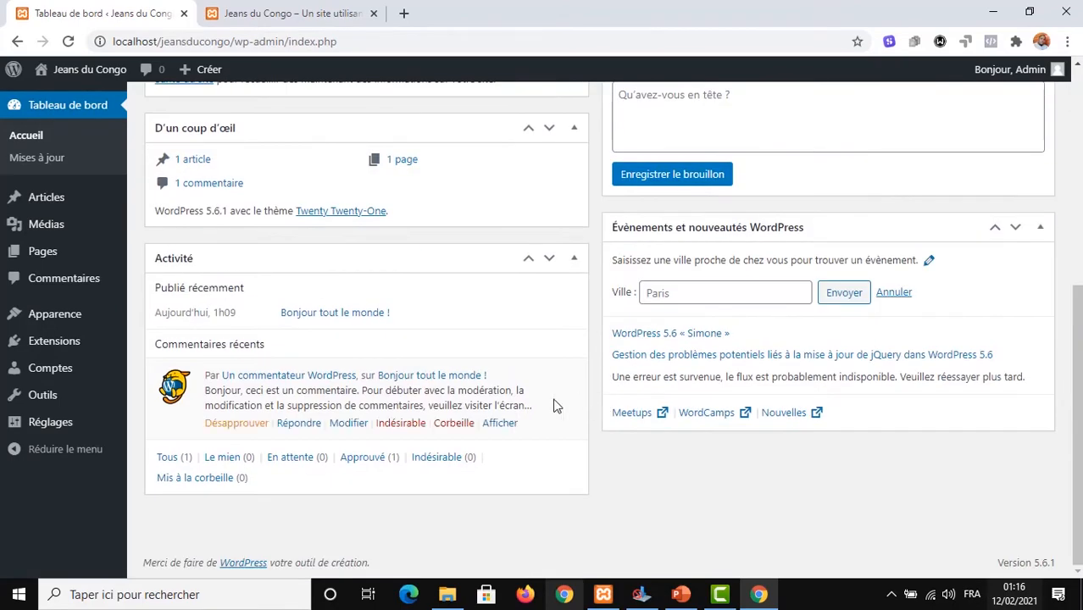
{"action": "scroll", "coordinate": [416, 416], "scroll_direction": "up", "scroll_amount": 4}
{"action": "scroll", "coordinate": [545, 337], "scroll_direction": "down", "scroll_amount": 5}
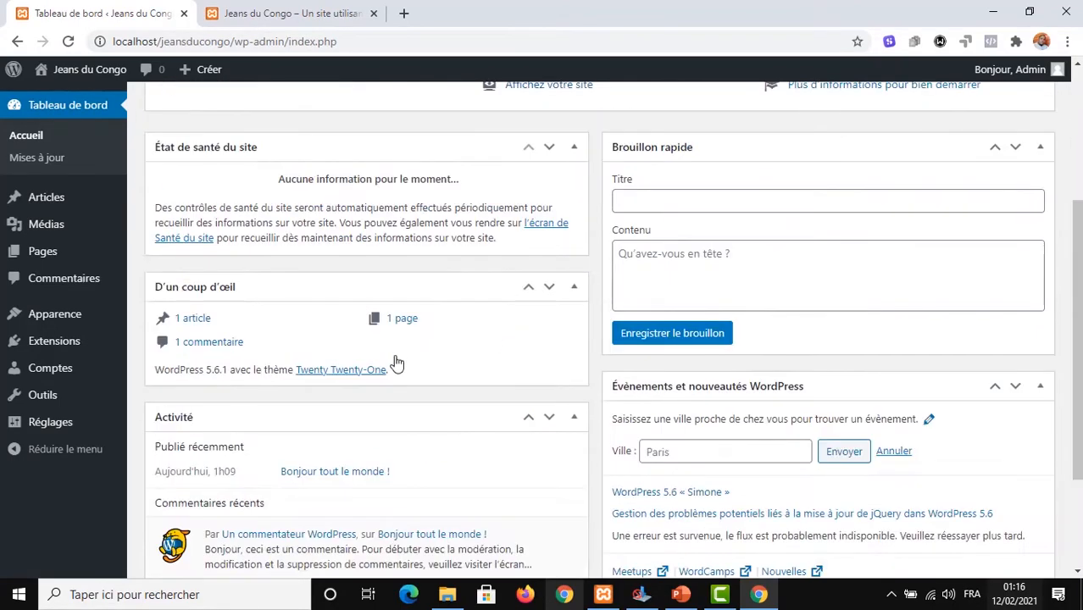
{"action": "scroll", "coordinate": [612, 517], "scroll_direction": "up", "scroll_amount": 5}
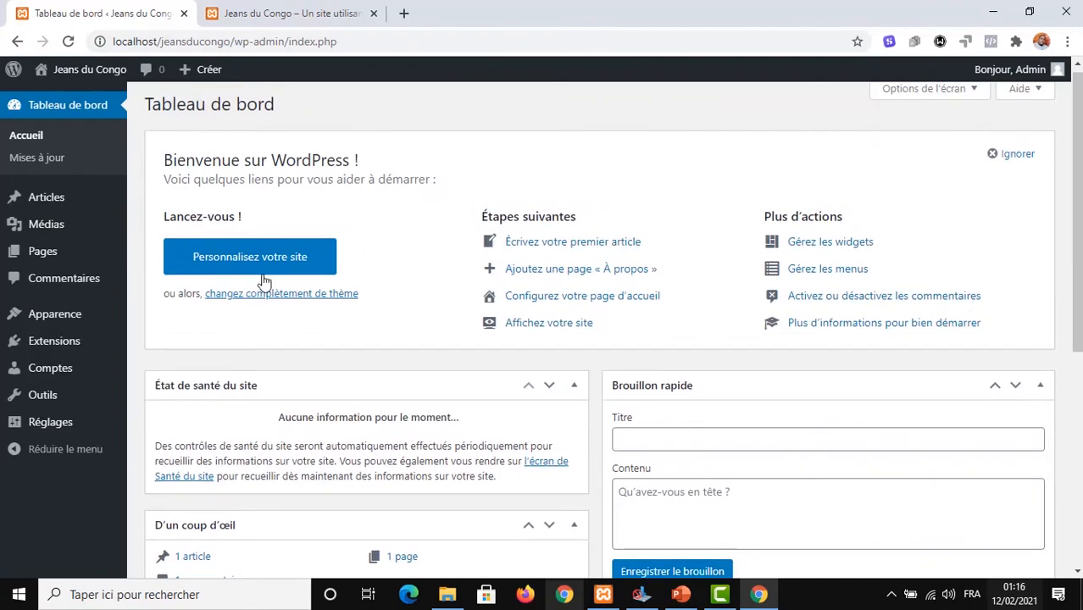
{"action": "scroll", "coordinate": [334, 259], "scroll_direction": "down", "scroll_amount": 5}
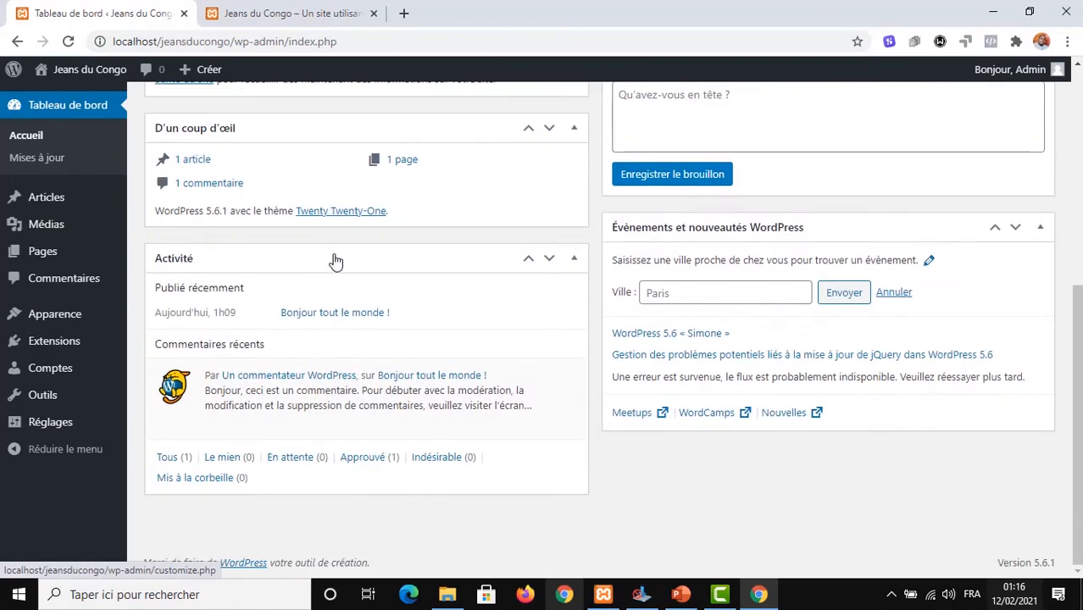
{"action": "scroll", "coordinate": [322, 237], "scroll_direction": "up", "scroll_amount": 5}
{"action": "scroll", "coordinate": [480, 226], "scroll_direction": "down", "scroll_amount": 4}
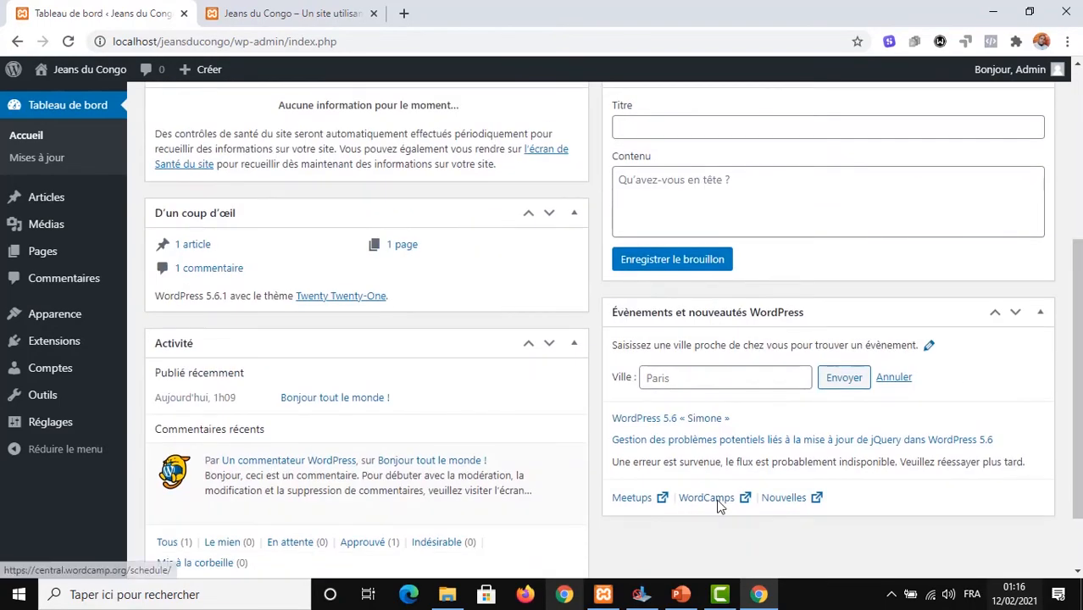
{"action": "scroll", "coordinate": [318, 168], "scroll_direction": "up", "scroll_amount": 4}
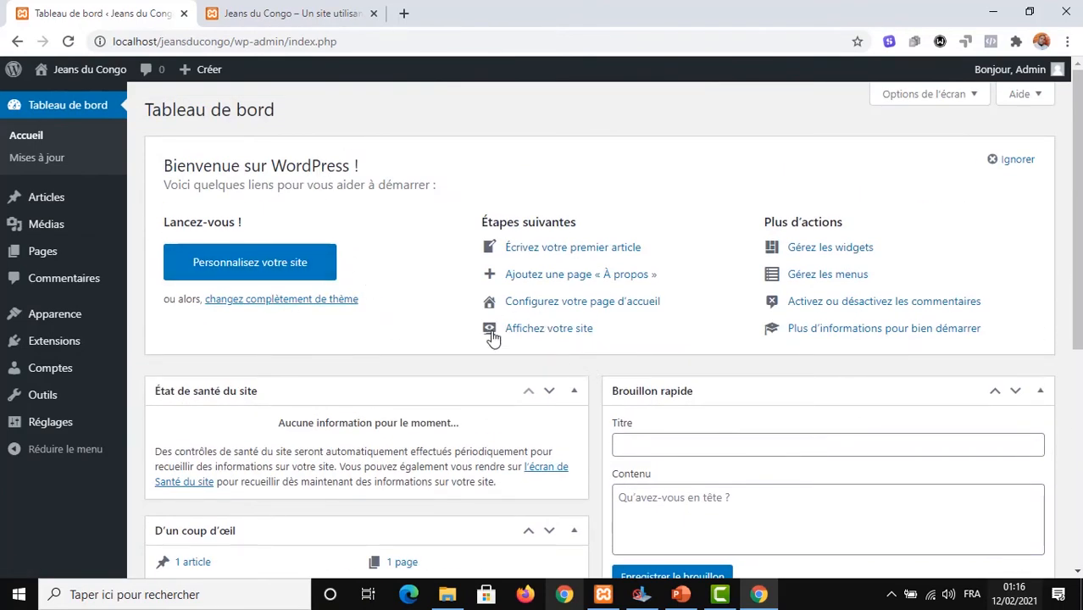
{"action": "scroll", "coordinate": [494, 338], "scroll_direction": "down", "scroll_amount": 4}
{"action": "scroll", "coordinate": [471, 351], "scroll_direction": "up", "scroll_amount": 3}
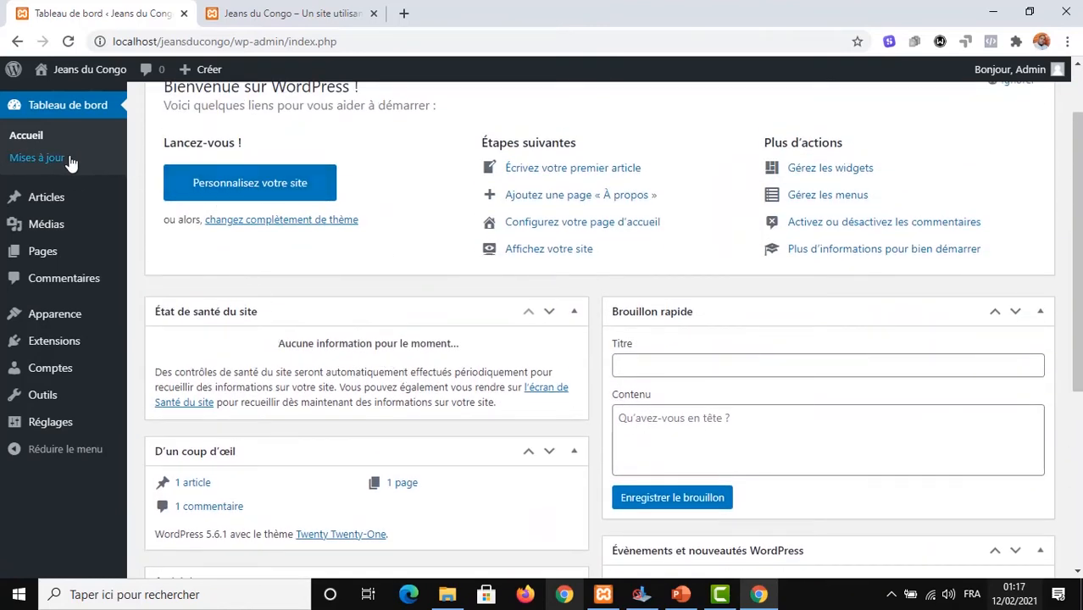
Examine the administration menu's submenus from Articles to Réglages, and look over the whole dashboard once more.
{"action": "mouse_move", "coordinate": [77, 212]}
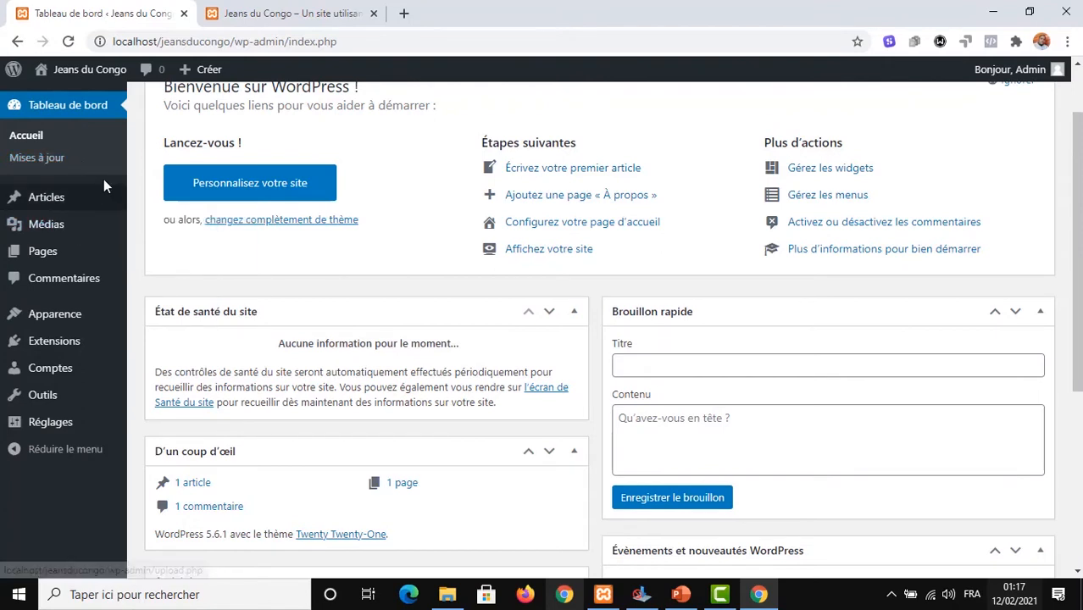
{"action": "mouse_move", "coordinate": [16, 212]}
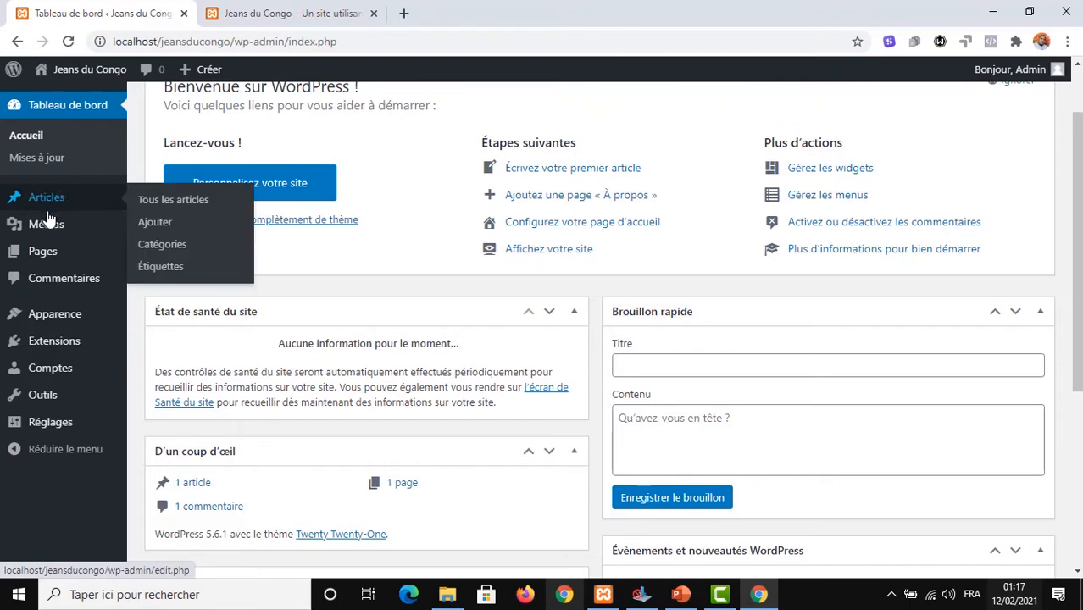
{"action": "mouse_move", "coordinate": [56, 236]}
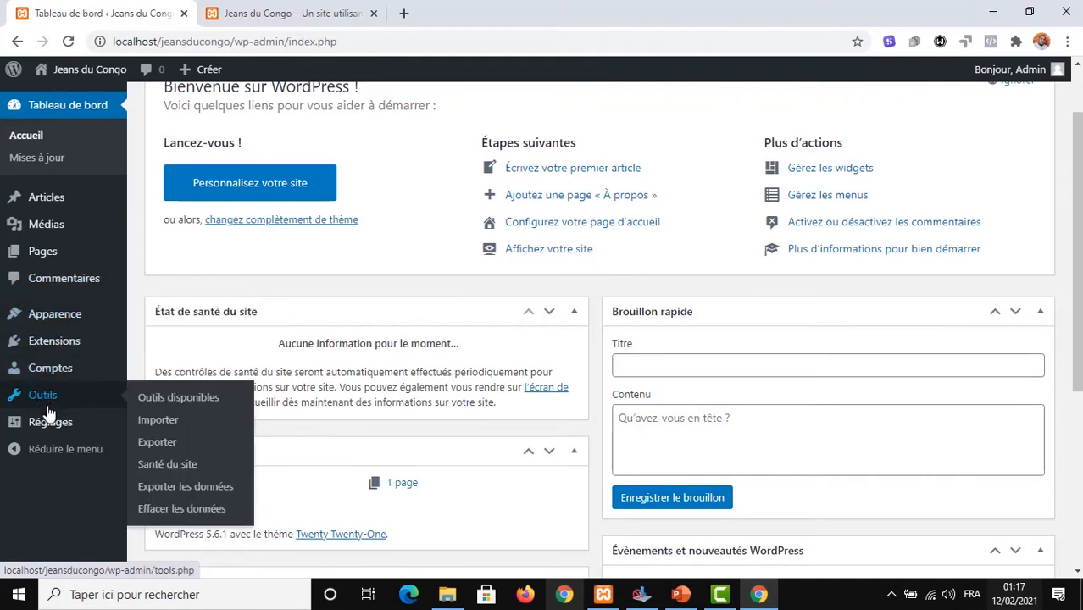
{"action": "mouse_move", "coordinate": [53, 430]}
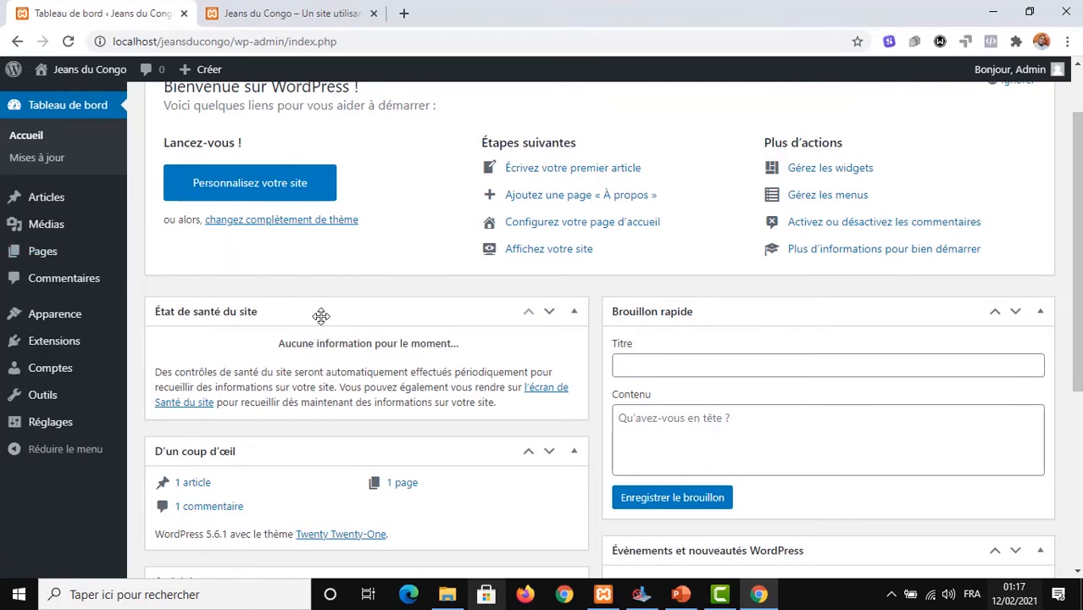
{"action": "scroll", "coordinate": [323, 316], "scroll_direction": "down", "scroll_amount": 1}
{"action": "scroll", "coordinate": [322, 315], "scroll_direction": "up", "scroll_amount": 2}
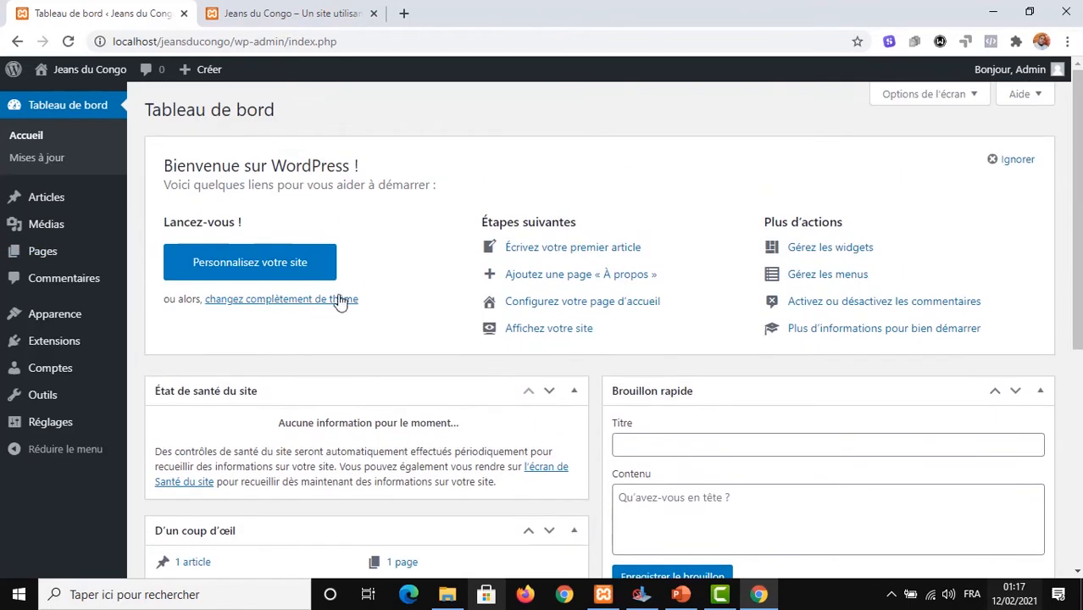
{"action": "scroll", "coordinate": [405, 245], "scroll_direction": "down", "scroll_amount": 5}
{"action": "scroll", "coordinate": [404, 245], "scroll_direction": "up", "scroll_amount": 5}
{"action": "scroll", "coordinate": [405, 245], "scroll_direction": "down", "scroll_amount": 4}
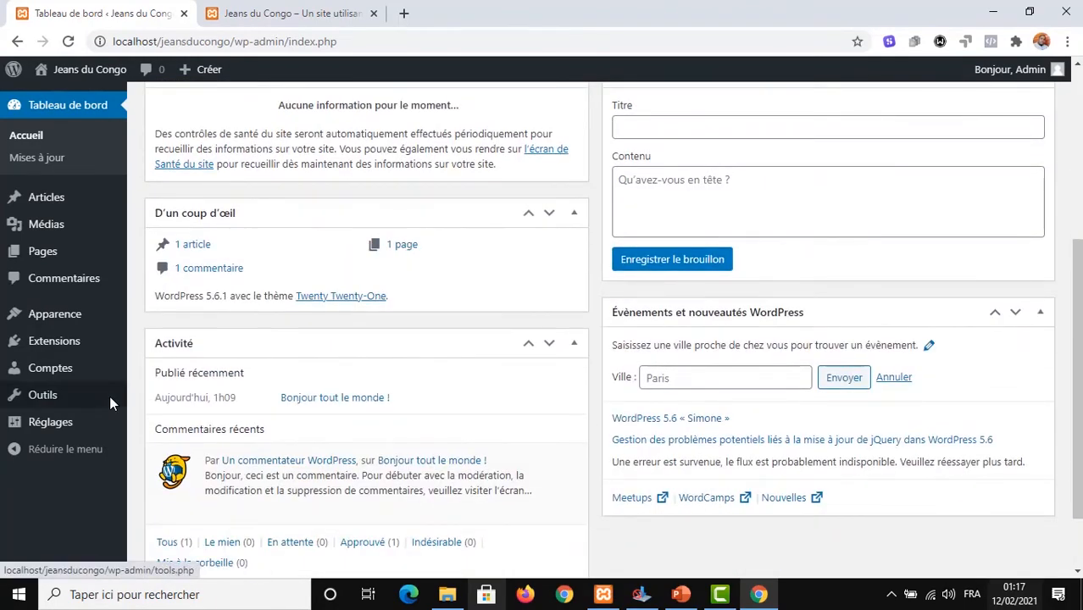
{"action": "scroll", "coordinate": [412, 343], "scroll_direction": "down", "scroll_amount": 1}
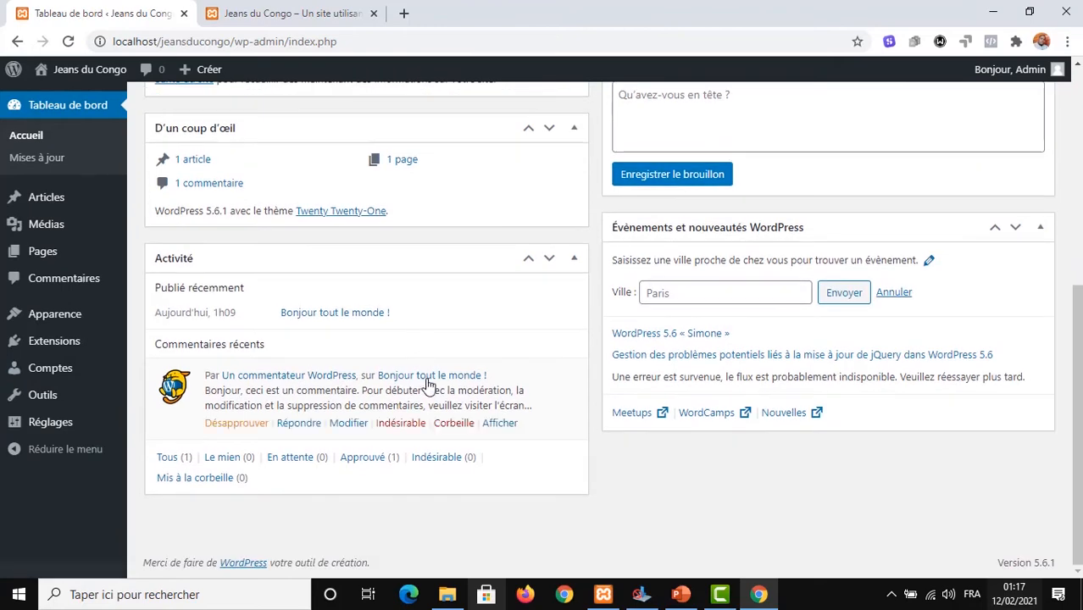
{"action": "scroll", "coordinate": [431, 379], "scroll_direction": "up", "scroll_amount": 5}
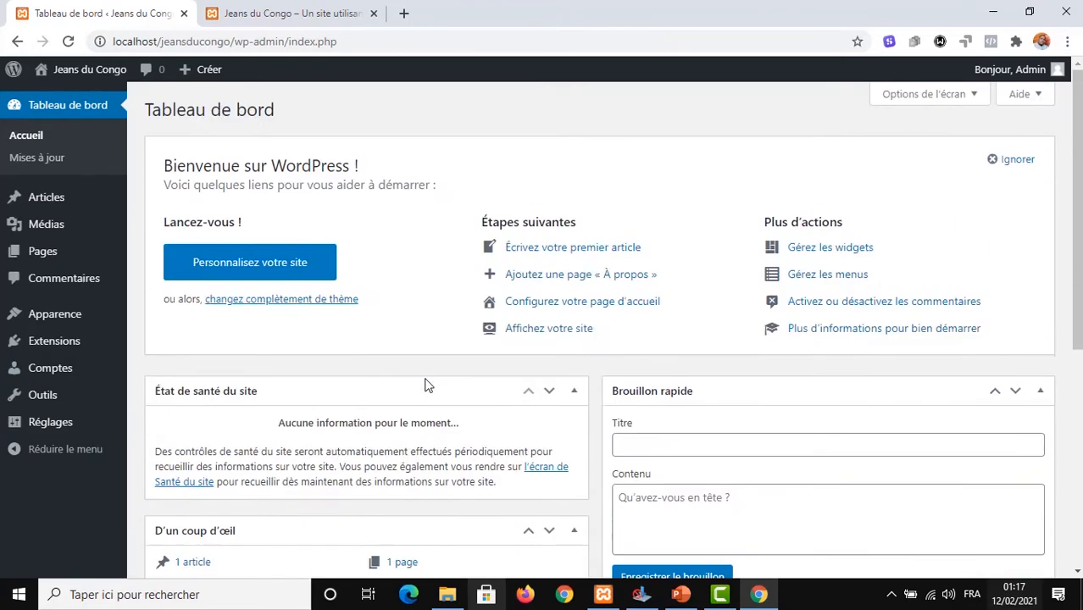
Collapse the administration menu to its icons and expand it again.
{"action": "left_click", "coordinate": [71, 454]}
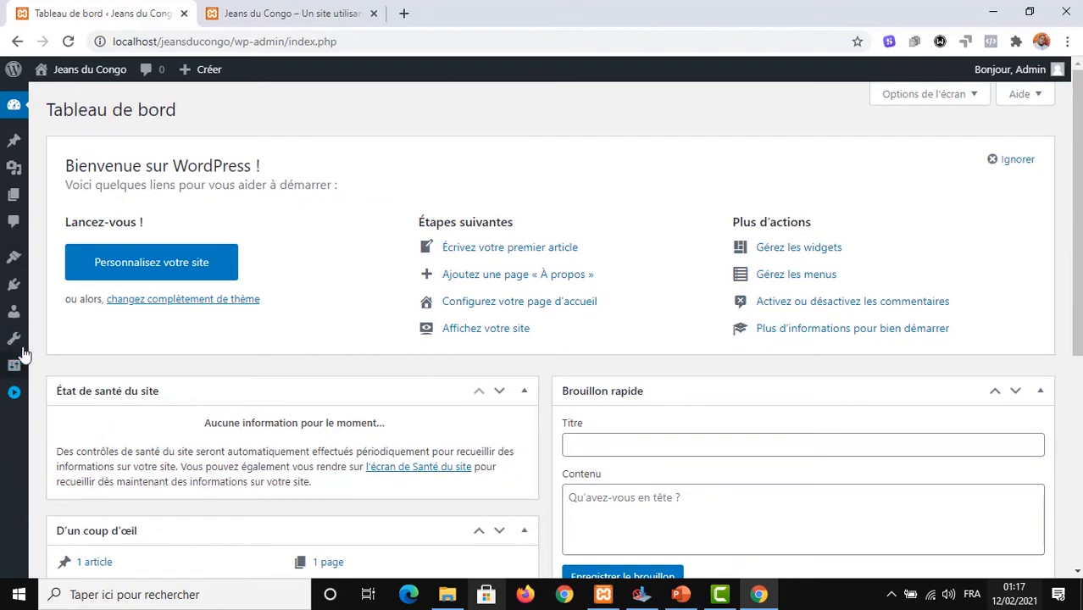
{"action": "left_click", "coordinate": [13, 396]}
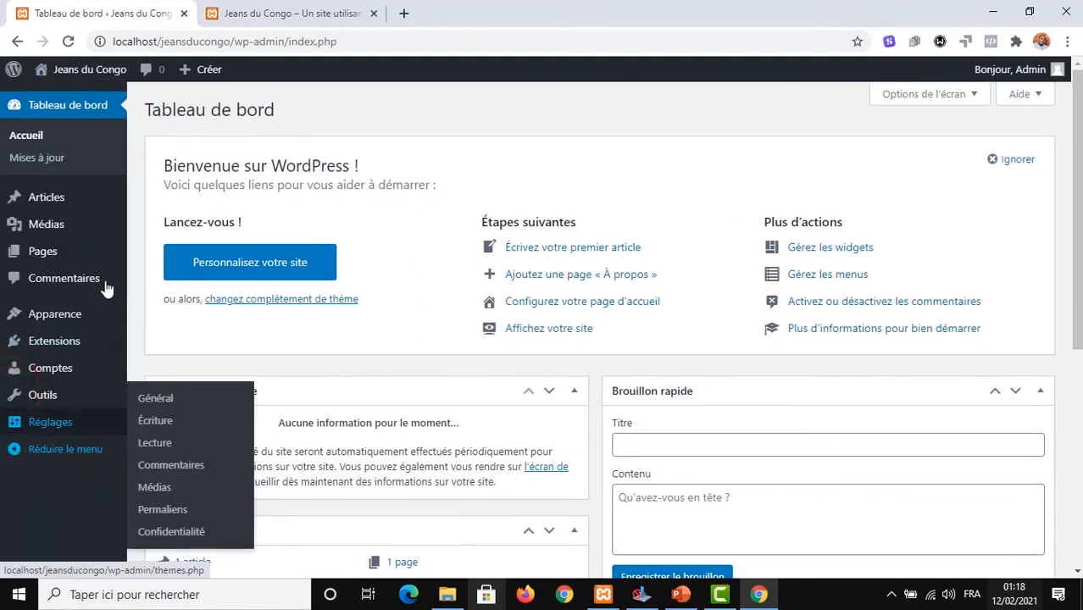
Switch to PowerPoint and start the slide show from the slide "Prise en main de WordPress".
{"action": "left_click", "coordinate": [694, 592]}
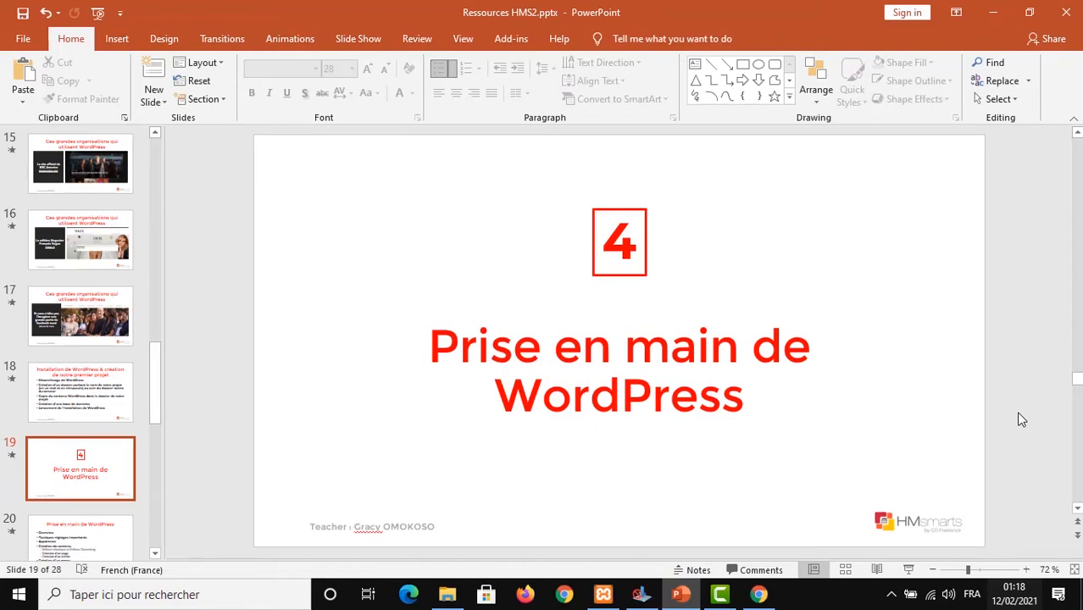
{"action": "left_click", "coordinate": [908, 570]}
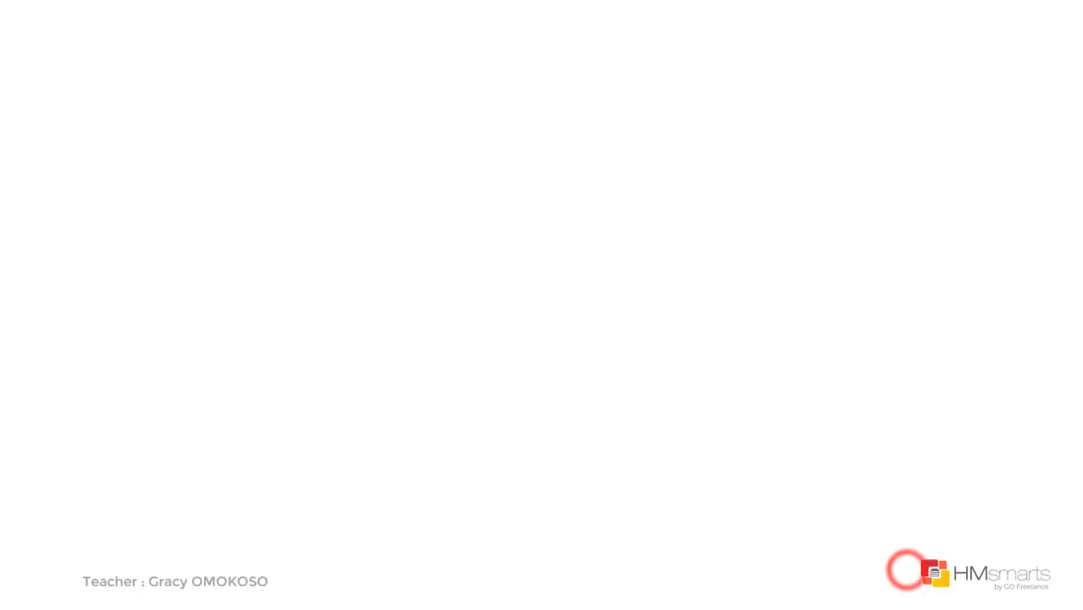
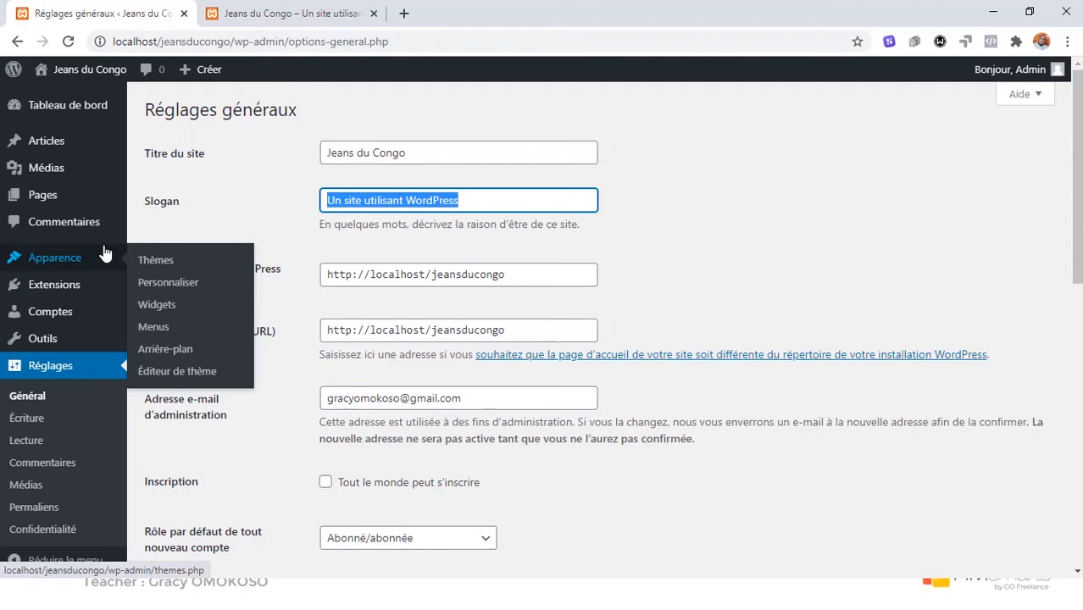
Replace the slogan in the general settings with "Sapé jamais !".
{"action": "type", "text": "sapé j"}
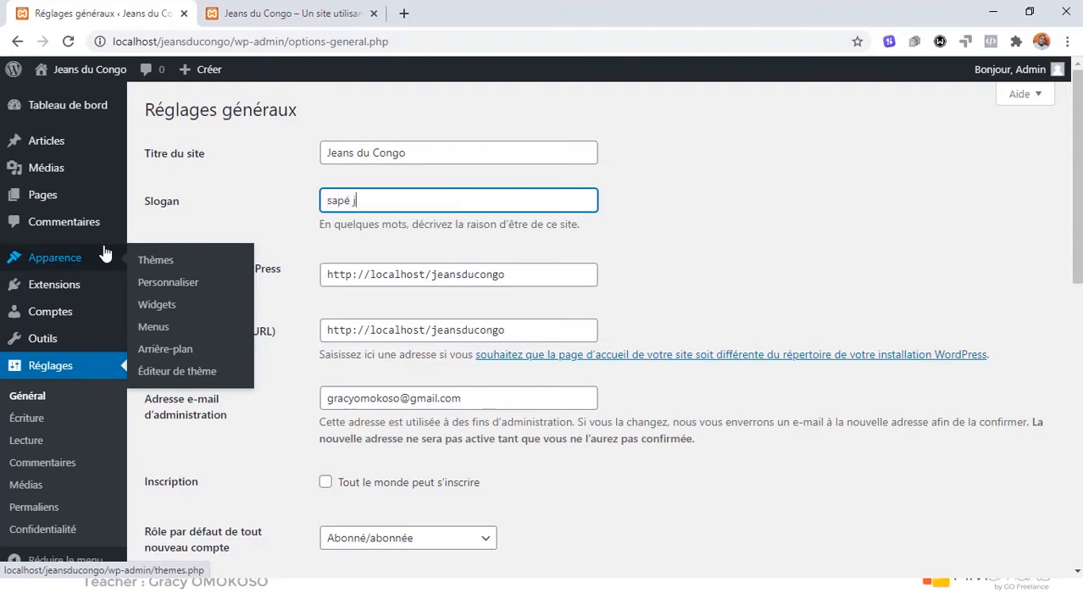
{"action": "type", "text": "amais"}
{"action": "type", "text": "!"}
{"action": "key", "text": "Left"}
{"action": "key", "text": "Left"}
{"action": "key", "text": "Left"}
{"action": "key", "text": "Left"}
{"action": "key", "text": "Left"}
{"action": "key", "text": "Left"}
{"action": "key", "text": "Left"}
{"action": "key", "text": "Left"}
{"action": "key", "text": "Left"}
{"action": "key", "text": "Left"}
{"action": "key", "text": "Left"}
{"action": "key", "text": "Left"}
{"action": "key", "text": "BackSpace"}
{"action": "type", "text": "S"}
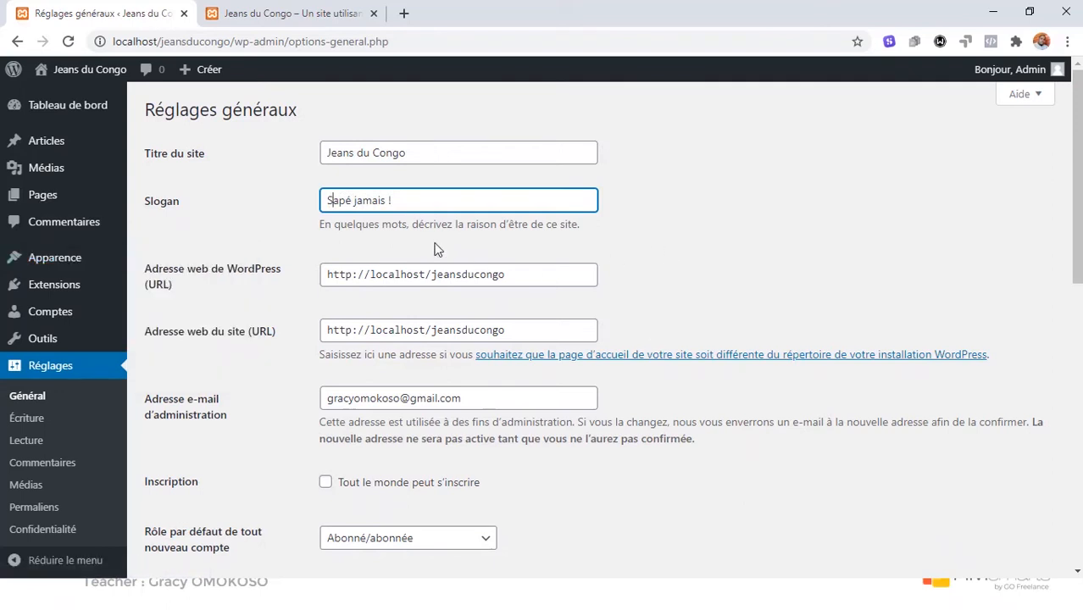
{"action": "mouse_move", "coordinate": [412, 206]}
{"action": "left_mouse_down"}
{"action": "mouse_move", "coordinate": [374, 224]}
{"action": "mouse_move", "coordinate": [294, 178]}
{"action": "left_mouse_up"}
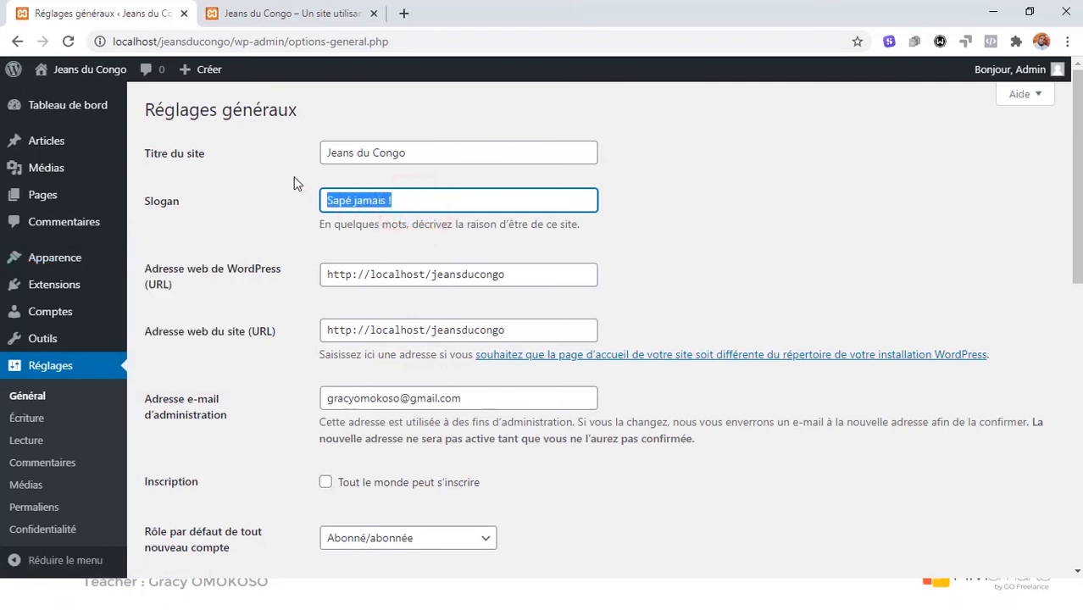
{"action": "left_click", "coordinate": [728, 215]}
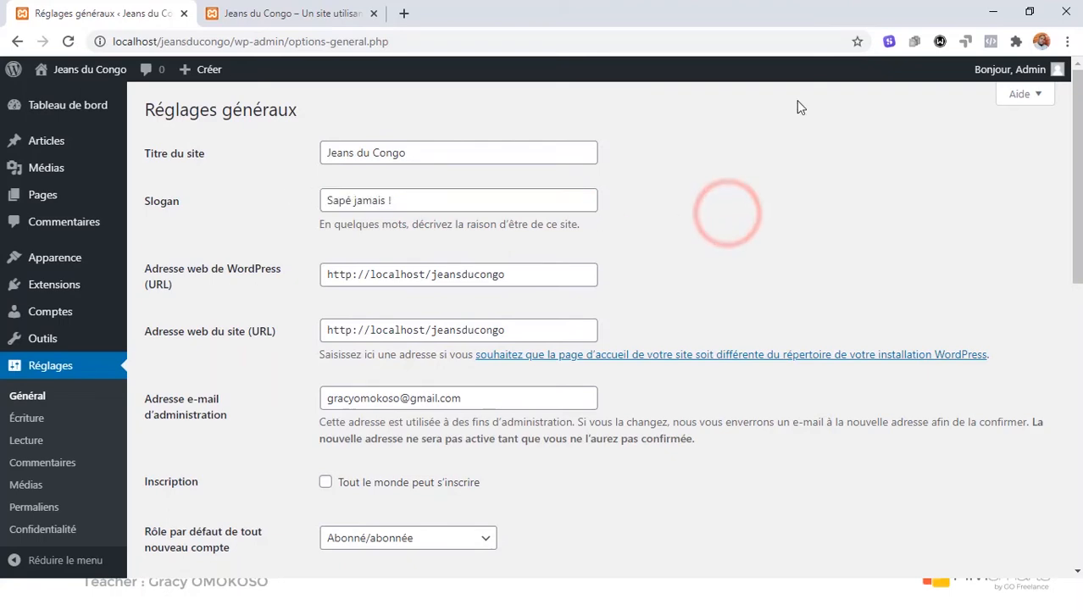
Review the general settings from the site addresses and administration e-mail to the default role, language and time zone.
{"action": "scroll", "coordinate": [760, 269], "scroll_direction": "down", "scroll_amount": 2}
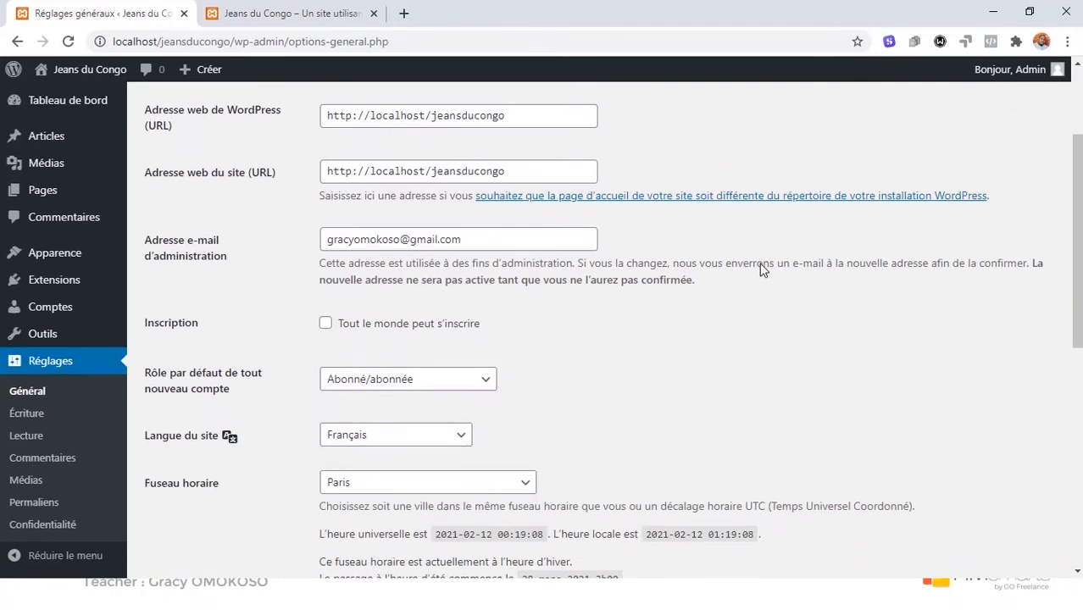
{"action": "scroll", "coordinate": [760, 269], "scroll_direction": "up", "scroll_amount": 2}
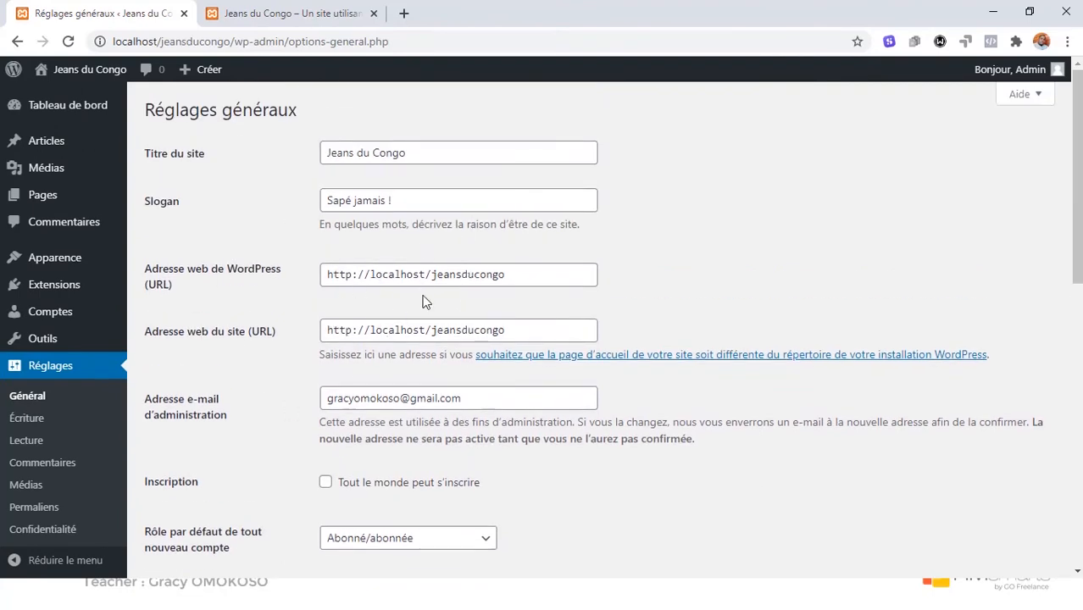
{"action": "scroll", "coordinate": [374, 398], "scroll_direction": "down", "scroll_amount": 1}
{"action": "scroll", "coordinate": [356, 398], "scroll_direction": "up", "scroll_amount": 1}
{"action": "scroll", "coordinate": [511, 409], "scroll_direction": "down", "scroll_amount": 1}
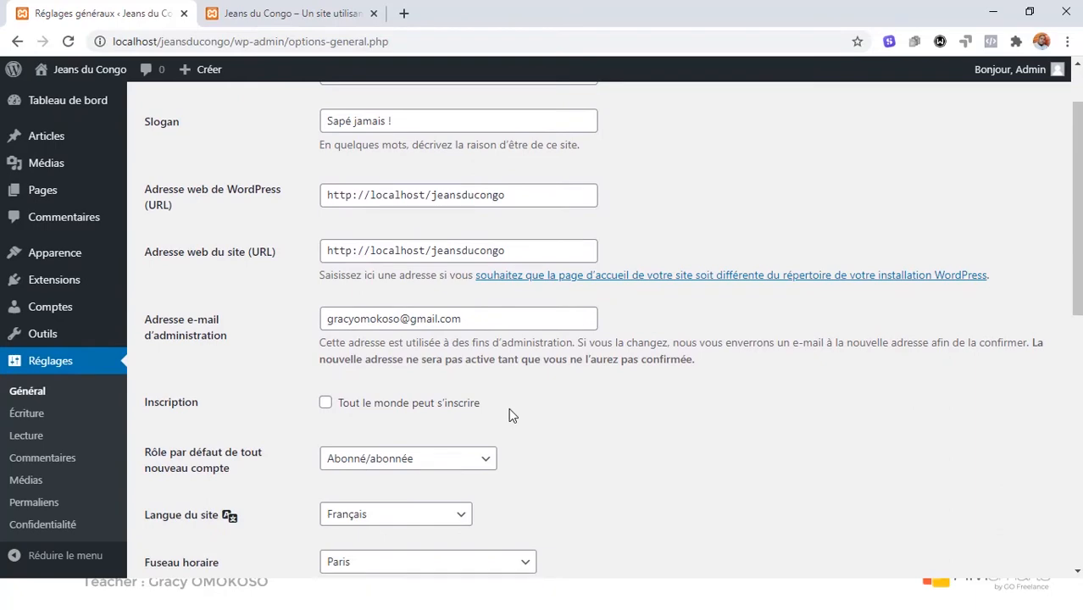
Examine the administration e-mail, registration, default role and language settings, and look through the available time zones without changing the selection.
{"action": "left_click", "coordinate": [475, 315]}
{"action": "triple_click", "coordinate": [475, 315]}
{"action": "scroll", "coordinate": [505, 363], "scroll_direction": "down", "scroll_amount": 2}
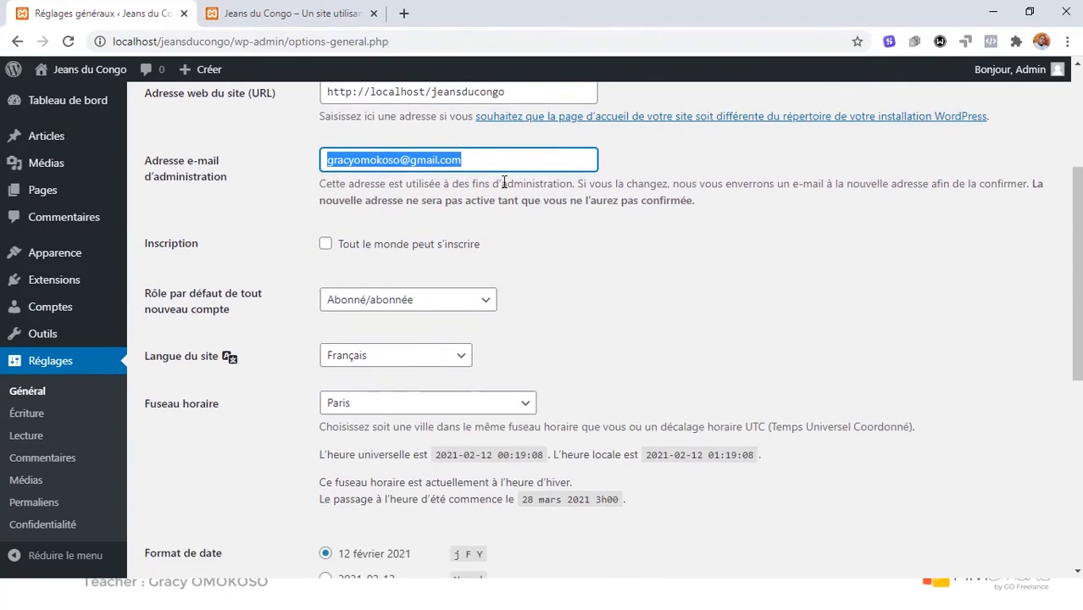
{"action": "scroll", "coordinate": [505, 364], "scroll_direction": "down", "scroll_amount": 1}
{"action": "scroll", "coordinate": [640, 403], "scroll_direction": "down", "scroll_amount": 1}
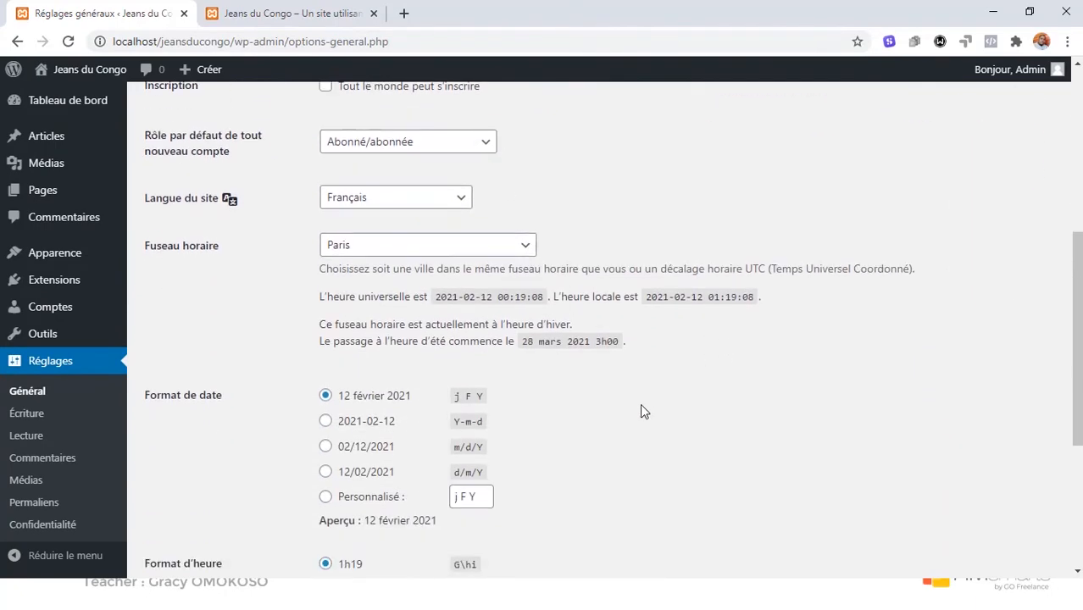
{"action": "scroll", "coordinate": [599, 395], "scroll_direction": "up", "scroll_amount": 2}
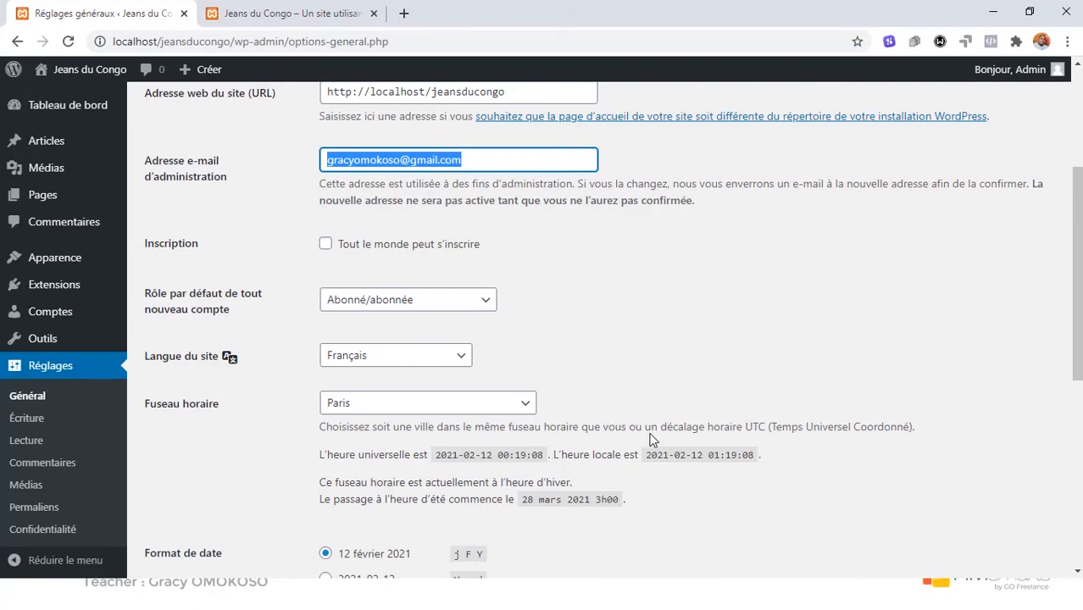
{"action": "scroll", "coordinate": [653, 432], "scroll_direction": "down", "scroll_amount": 3}
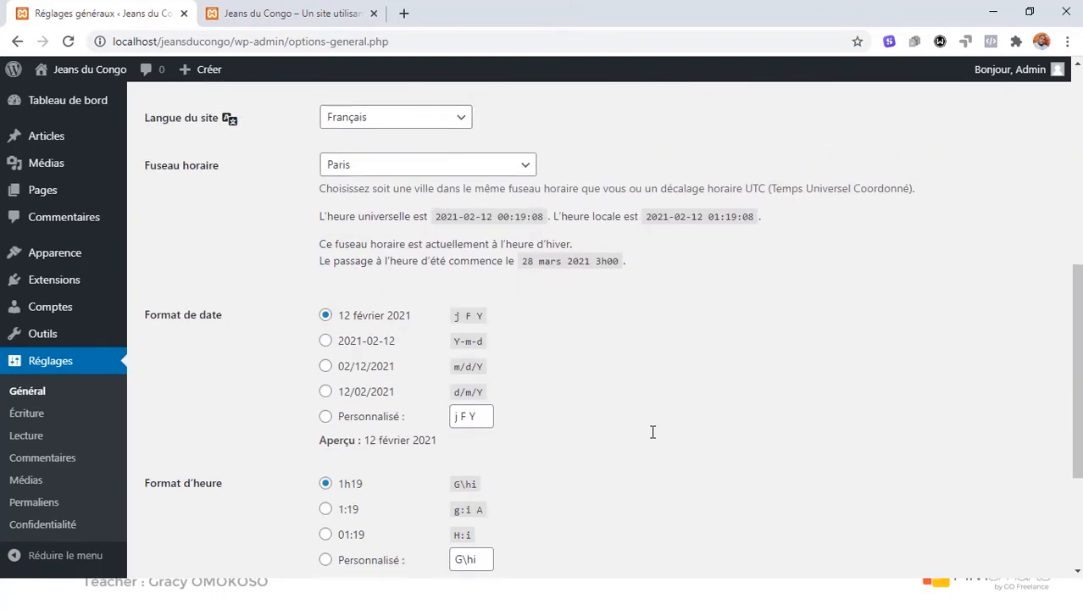
{"action": "left_click", "coordinate": [525, 166]}
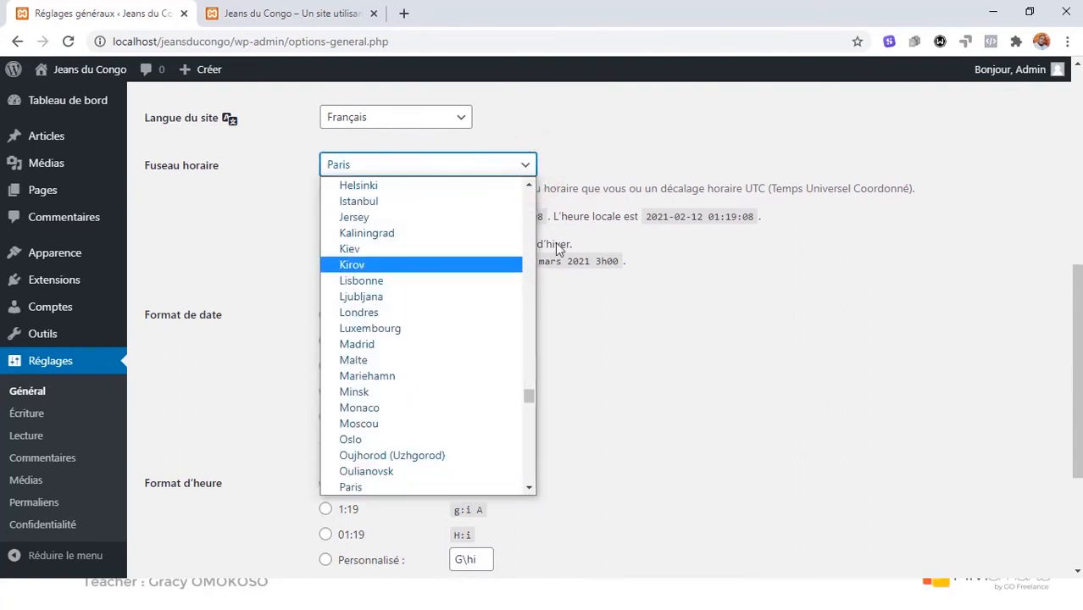
{"action": "left_click", "coordinate": [668, 339]}
Review the date format, time format and first day of the week in the general settings.
{"action": "scroll", "coordinate": [648, 358], "scroll_direction": "down", "scroll_amount": 1}
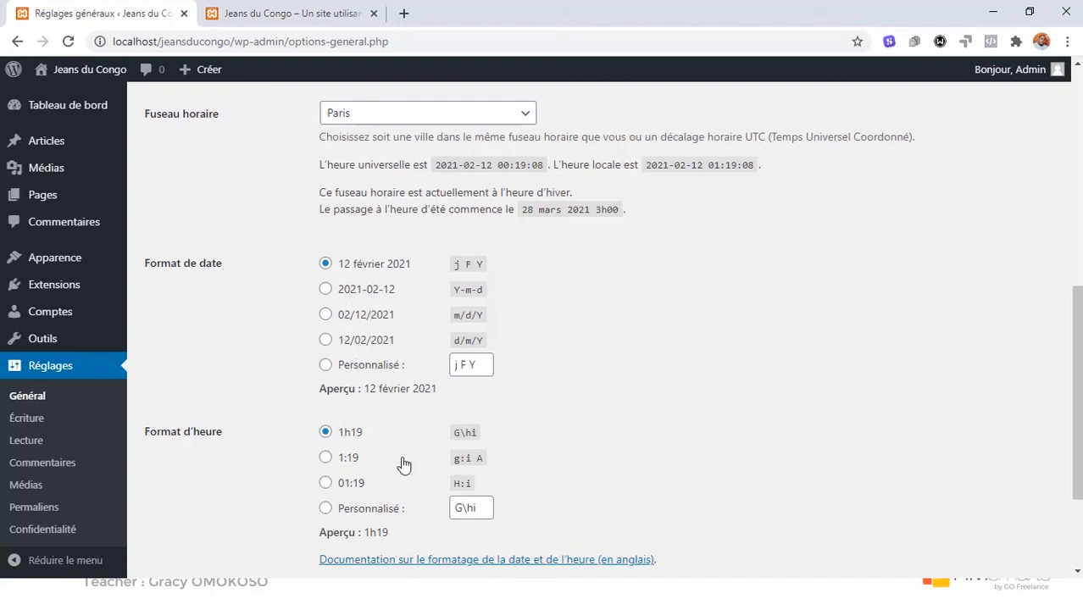
{"action": "scroll", "coordinate": [400, 462], "scroll_direction": "down", "scroll_amount": 2}
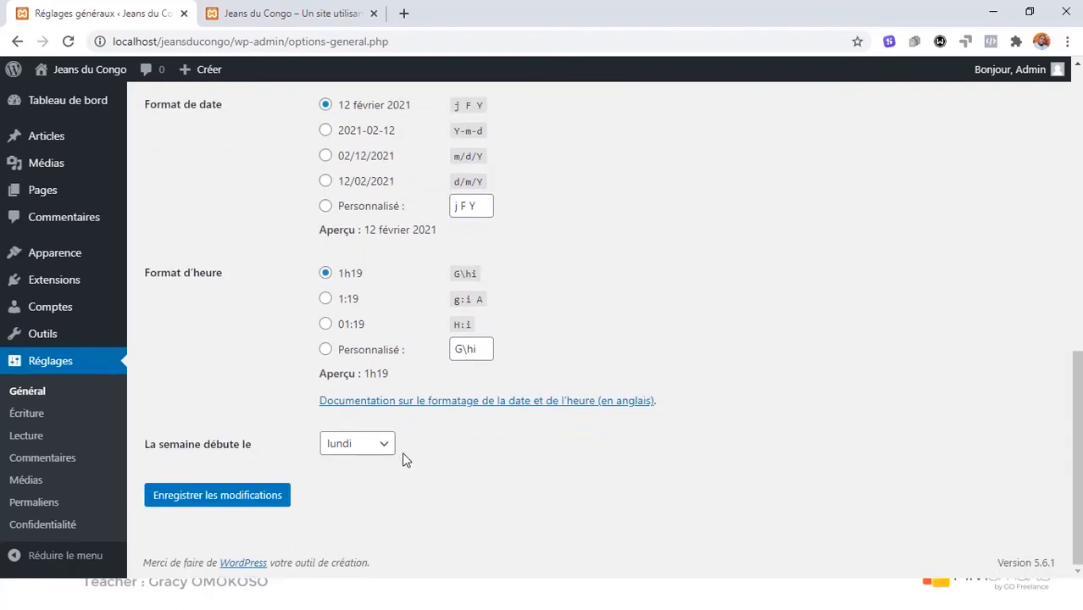
{"action": "scroll", "coordinate": [527, 313], "scroll_direction": "up", "scroll_amount": 1}
{"action": "scroll", "coordinate": [460, 401], "scroll_direction": "down", "scroll_amount": 1}
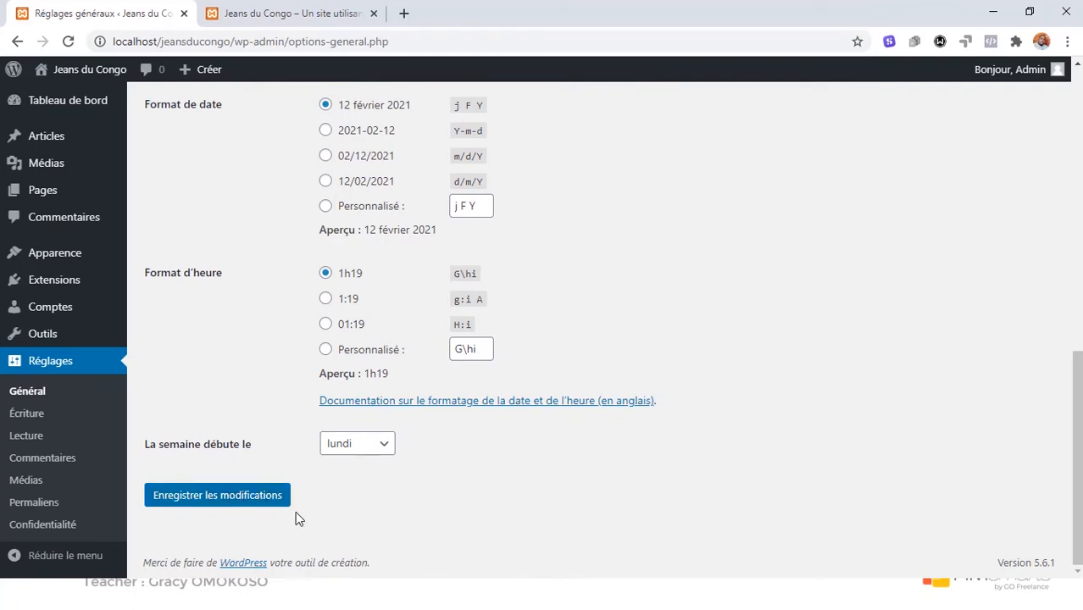
Switch to the PowerPoint slide show and reveal the point "Apparence" on the slide "Prise en main de WordPress".
{"action": "key", "text": "alt+Tab"}
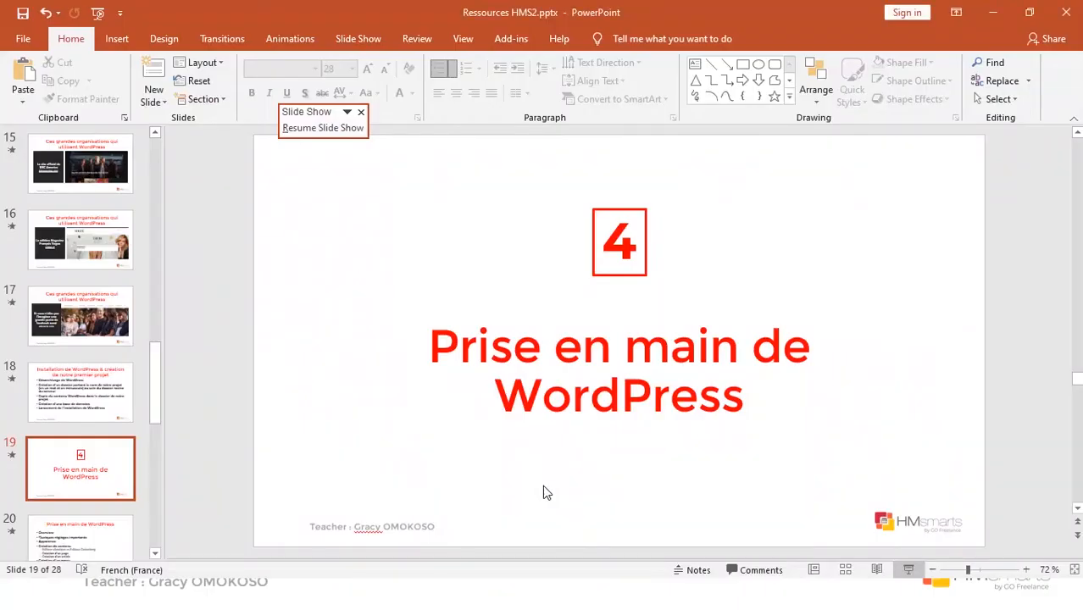
{"action": "key", "text": "alt+Tab"}
{"action": "key", "text": "alt+Tab"}
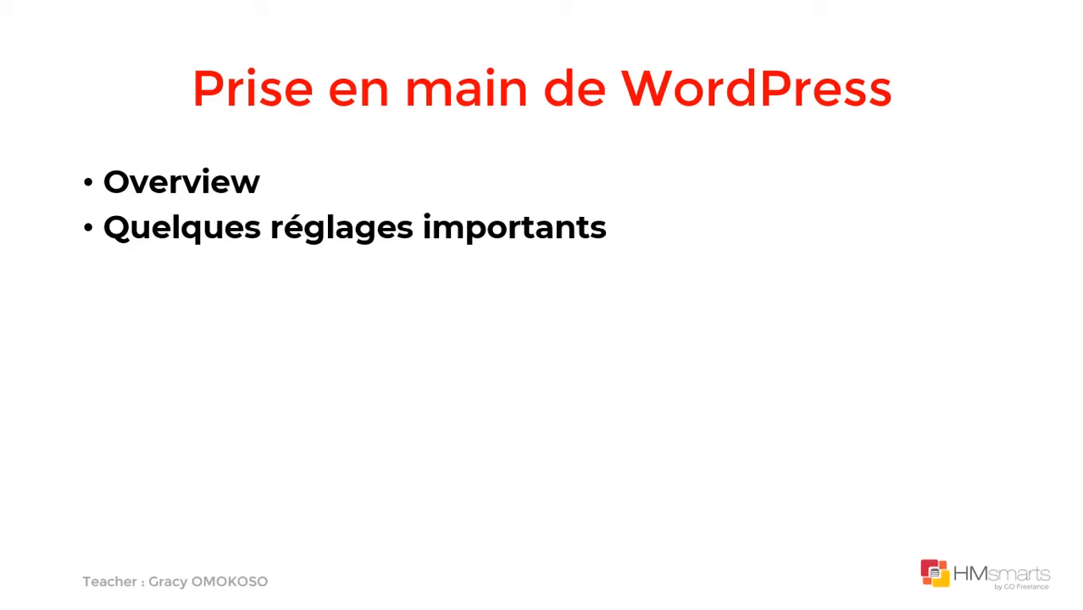
{"action": "key", "text": "Right"}
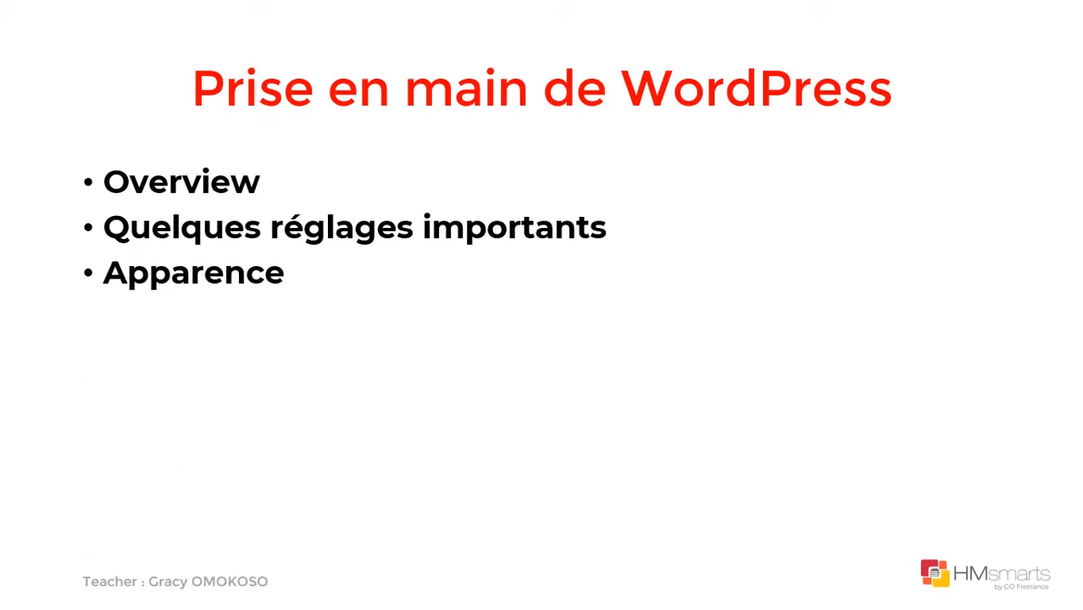
{"action": "key", "text": "Escape"}
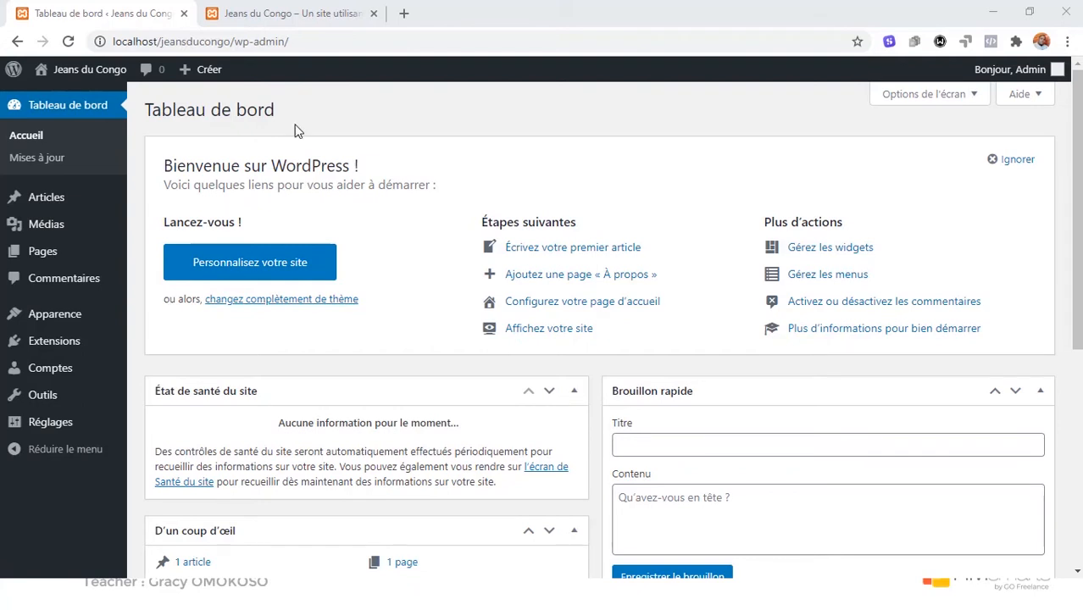
Examine the screen options of the WordPress dashboard and of the list of pages.
{"action": "left_click", "coordinate": [975, 97]}
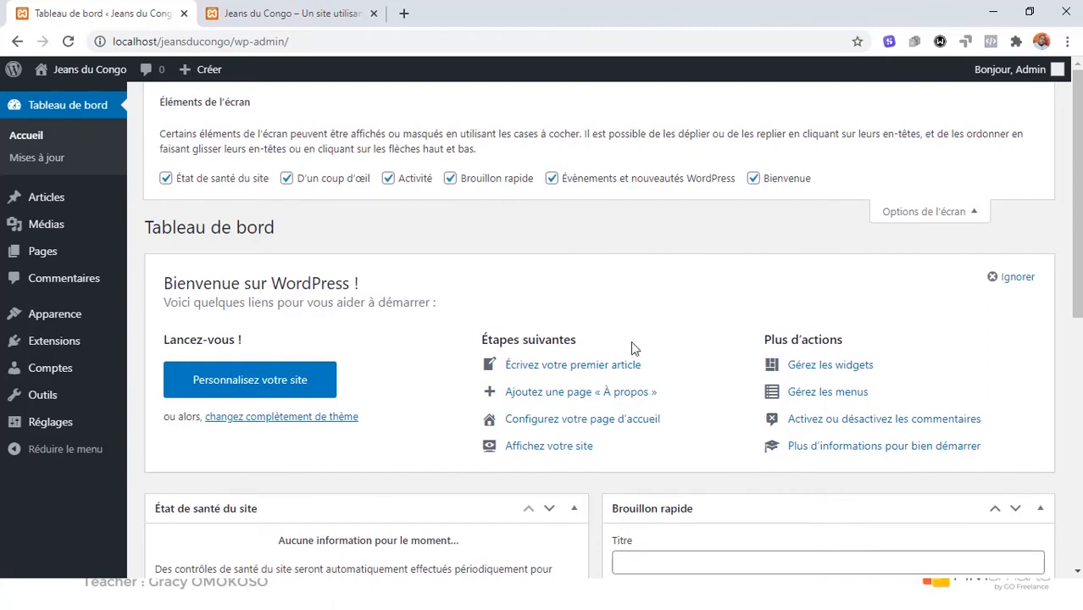
{"action": "scroll", "coordinate": [720, 377], "scroll_direction": "down", "scroll_amount": 5}
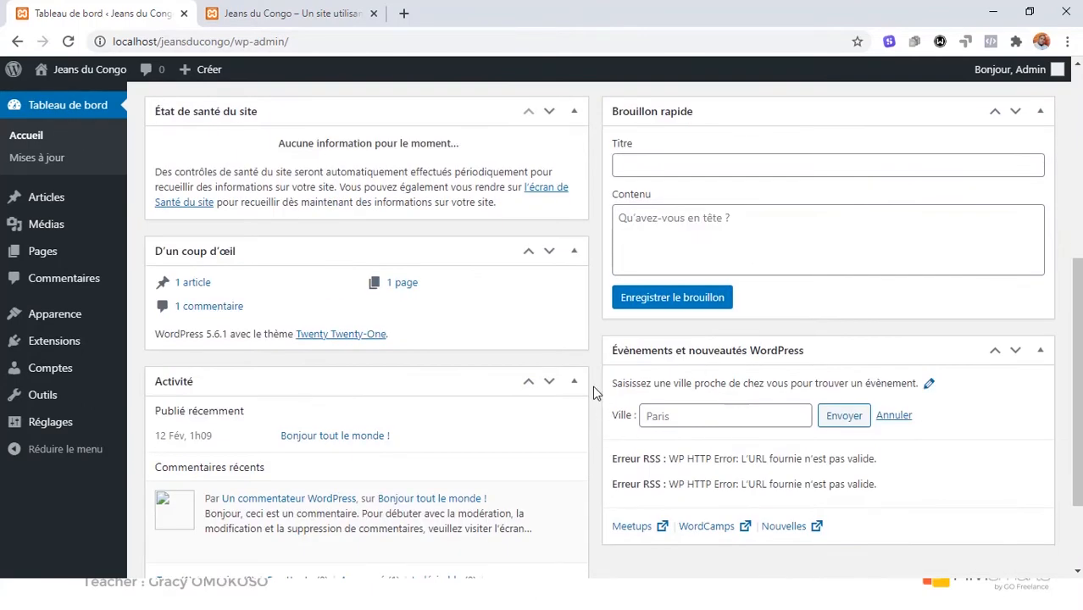
{"action": "left_click", "coordinate": [49, 258]}
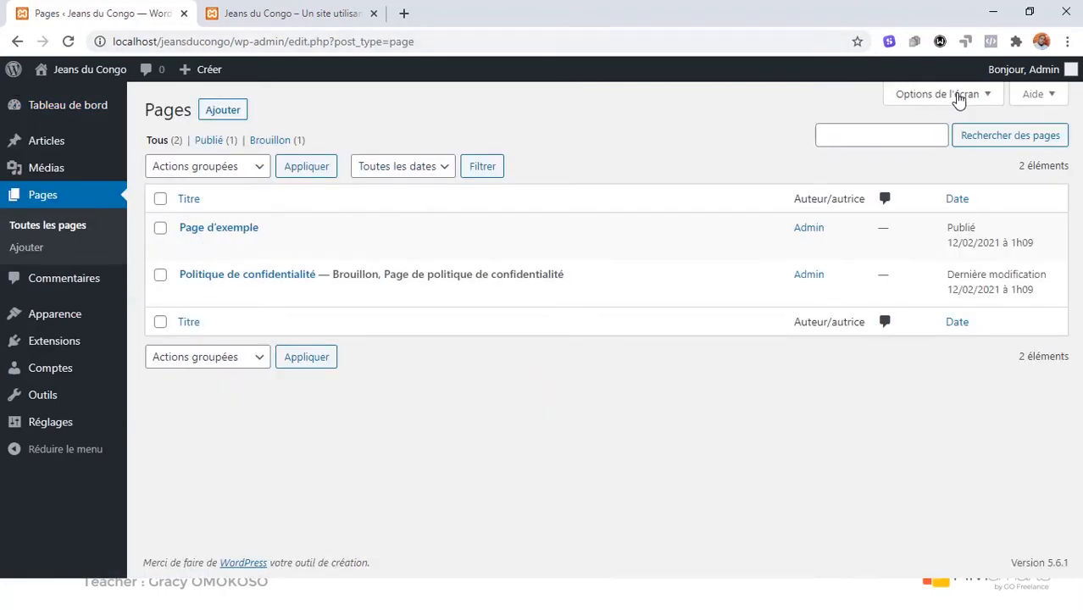
{"action": "left_click", "coordinate": [950, 96]}
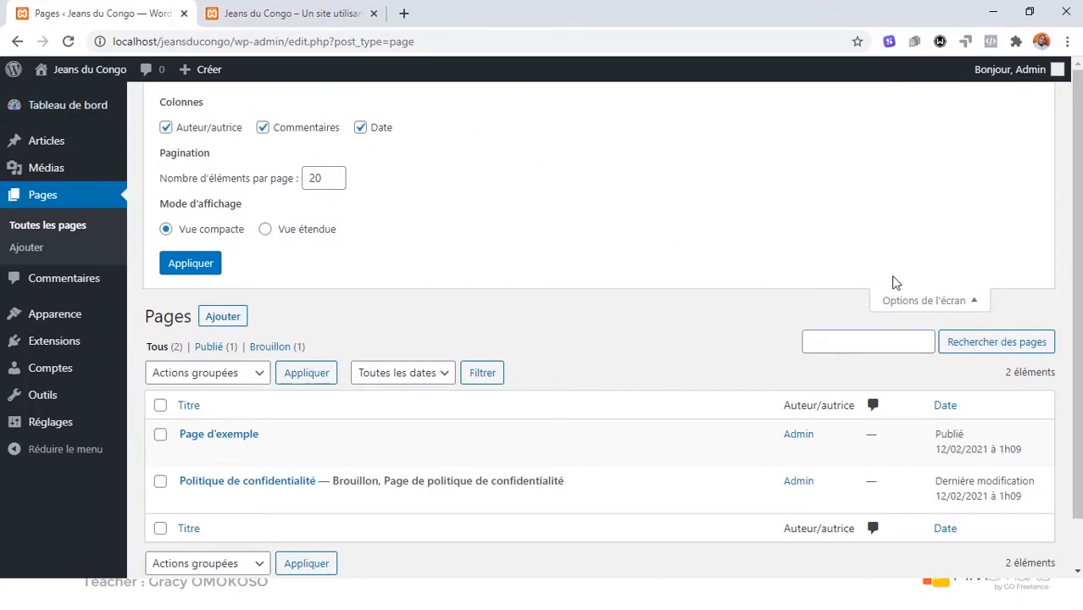
{"action": "left_click", "coordinate": [956, 302]}
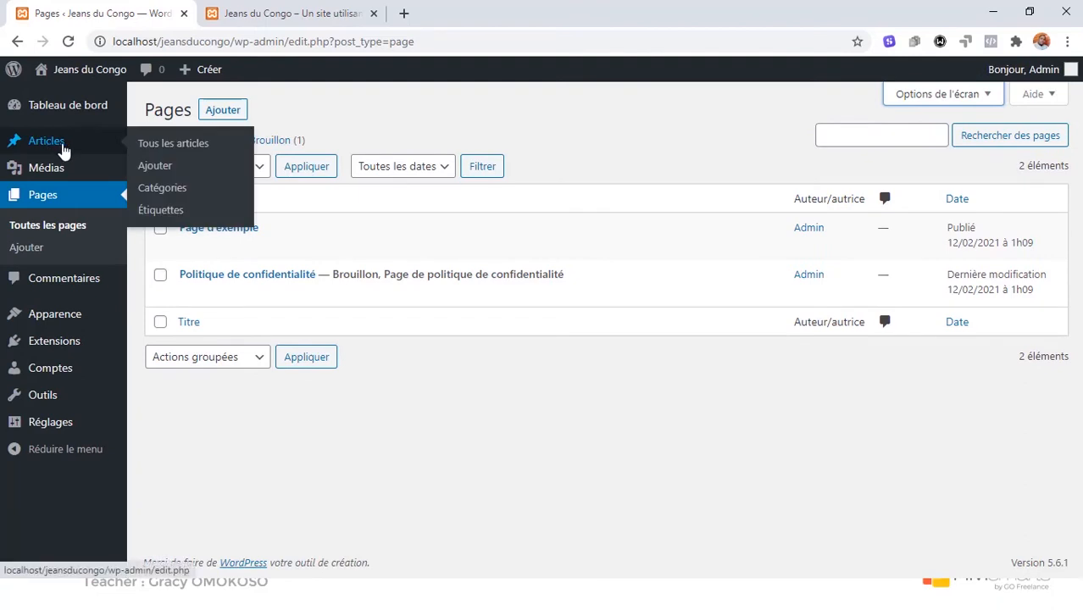
Return to the dashboard, look at its built-in help and close the help again.
{"action": "left_click", "coordinate": [106, 107]}
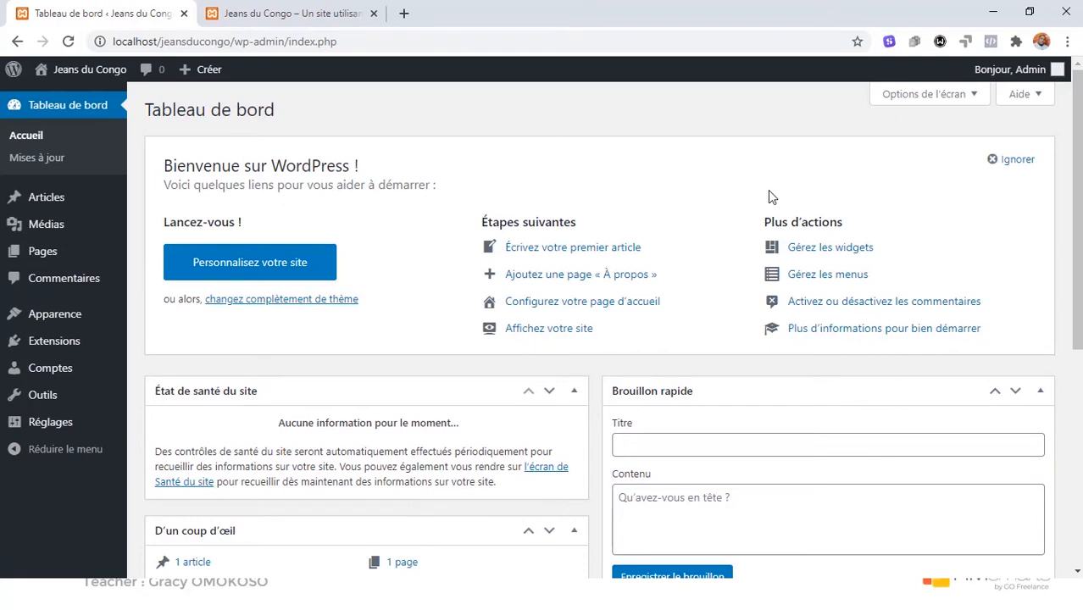
{"action": "left_click", "coordinate": [1033, 95]}
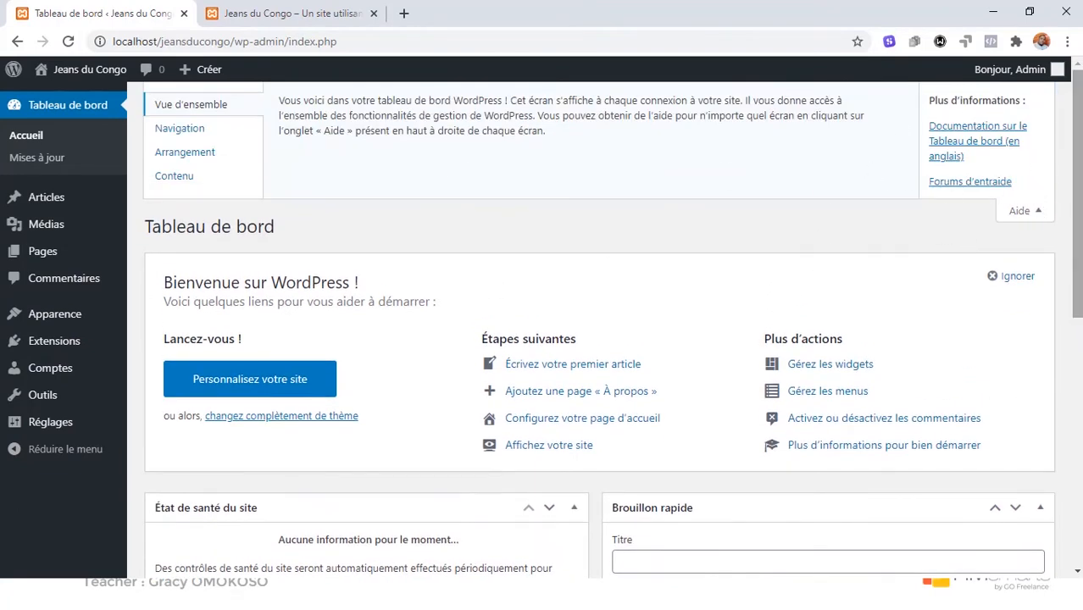
{"action": "left_click", "coordinate": [1034, 214]}
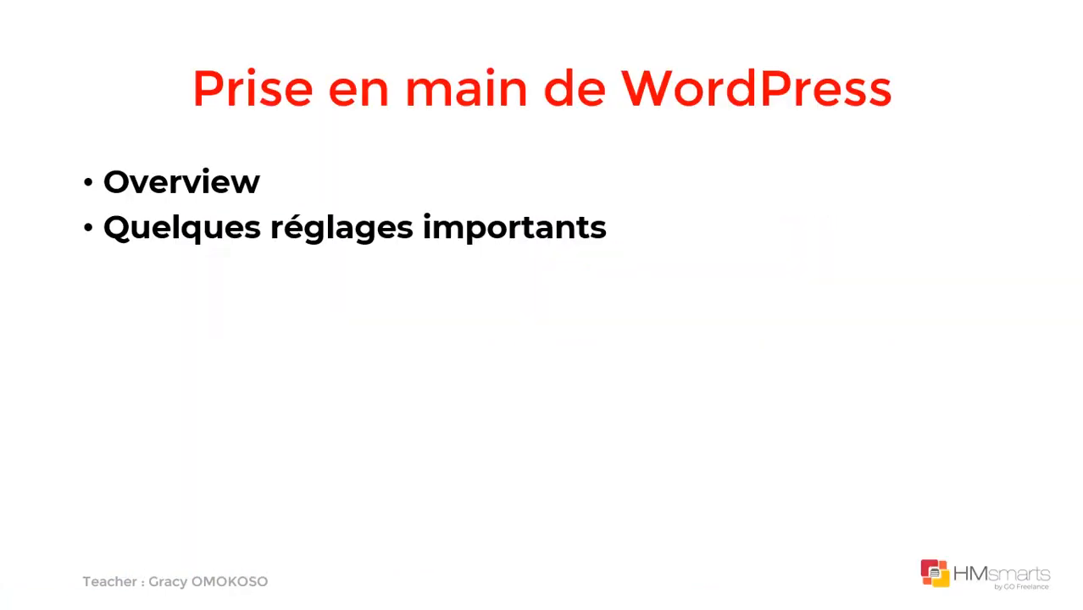
{"action": "right_click", "coordinate": [732, 430]}
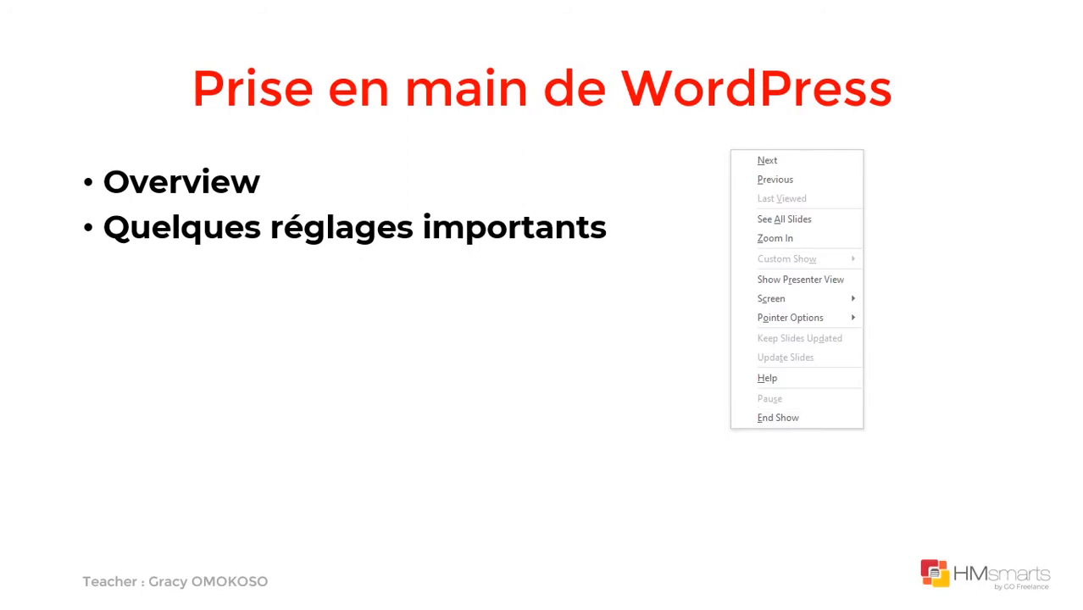
{"action": "left_click", "coordinate": [523, 366]}
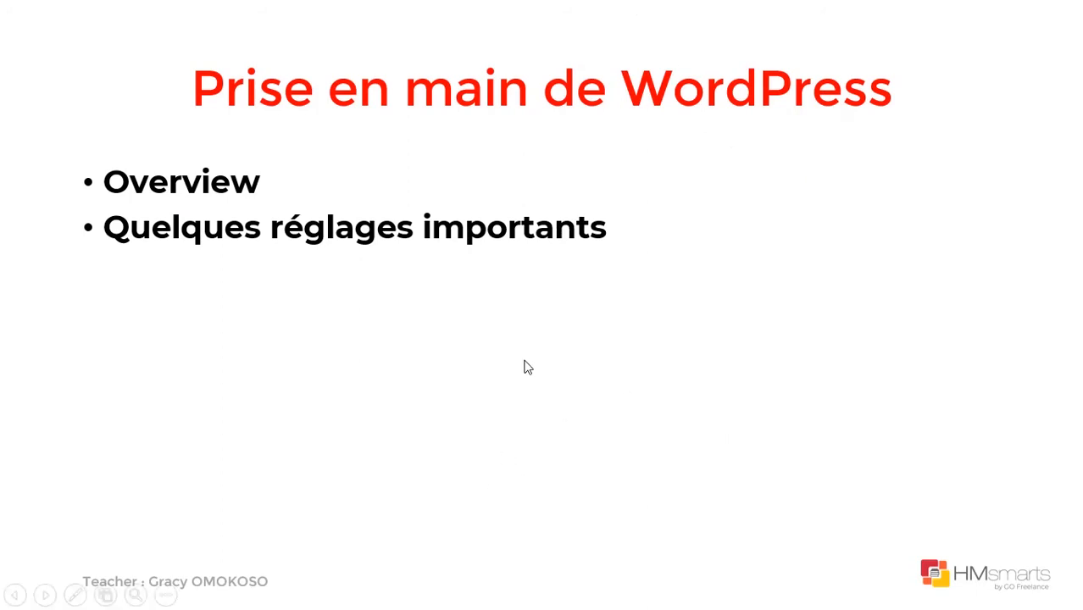
{"action": "left_click", "coordinate": [524, 366]}
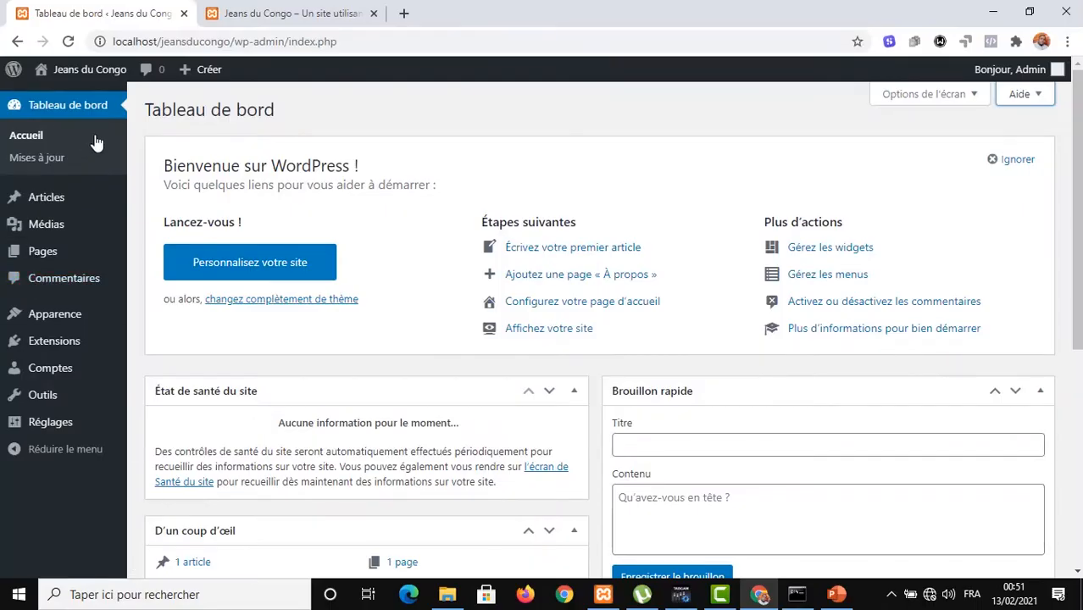
Open the list of all articles and view the article "Bonjour tout le monde !" on the public site.
{"action": "mouse_move", "coordinate": [38, 212]}
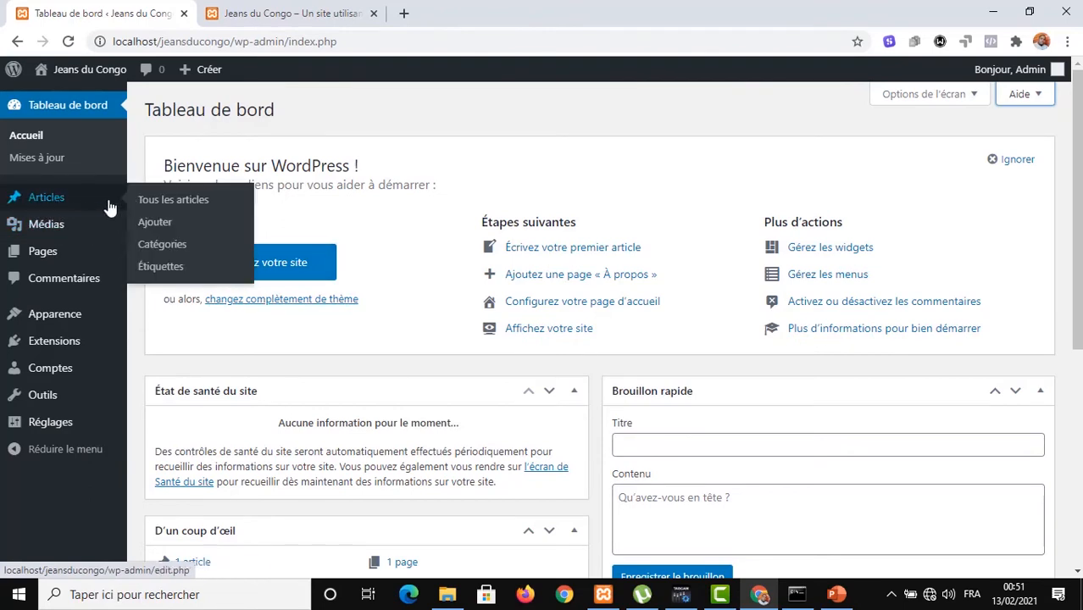
{"action": "left_click", "coordinate": [189, 210]}
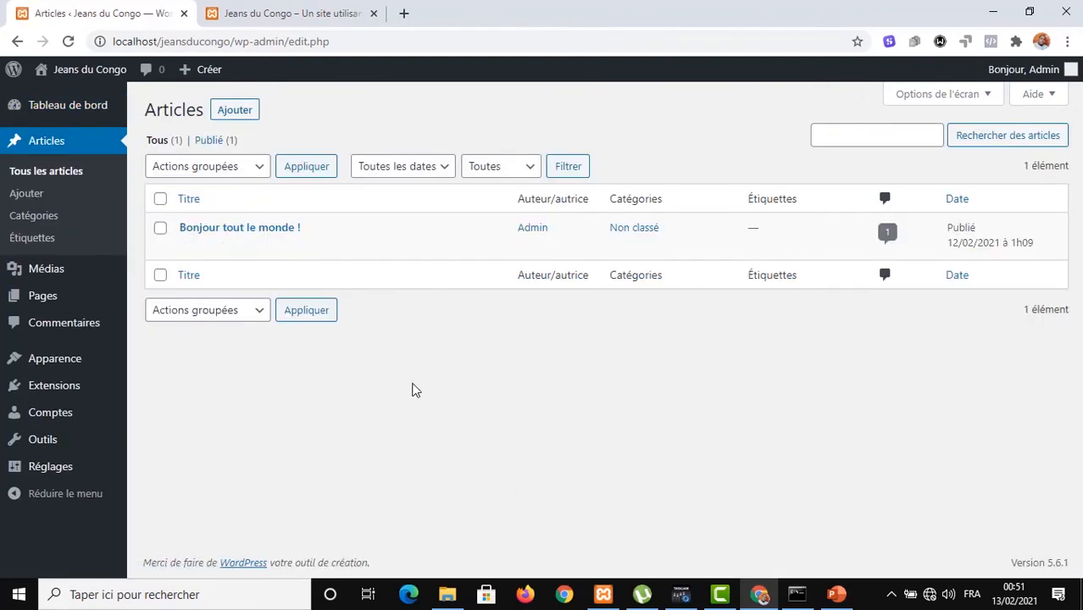
{"action": "mouse_move", "coordinate": [231, 238]}
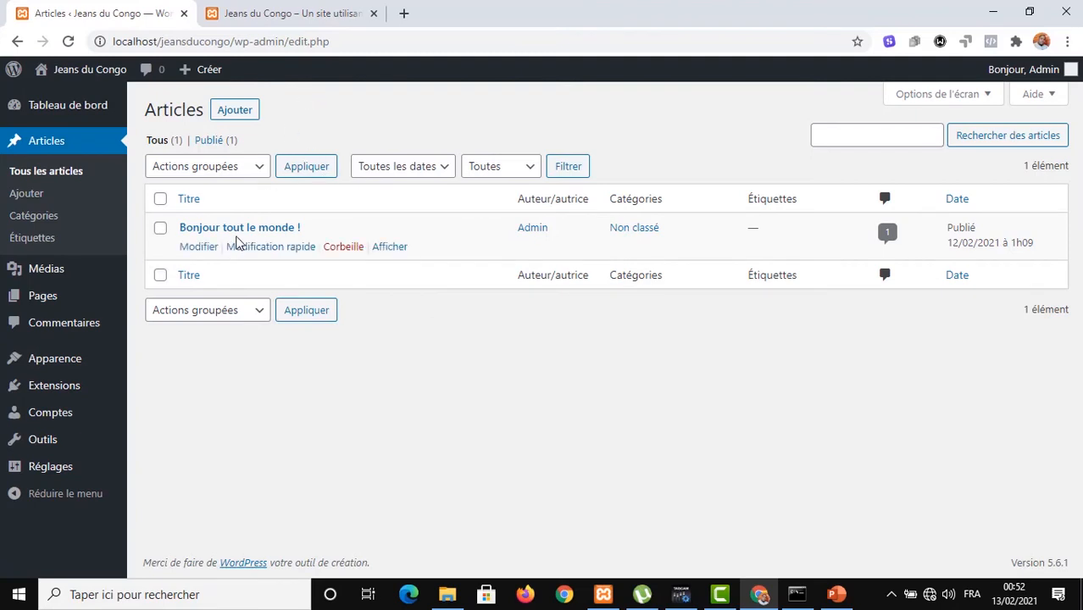
{"action": "left_click", "coordinate": [290, 15]}
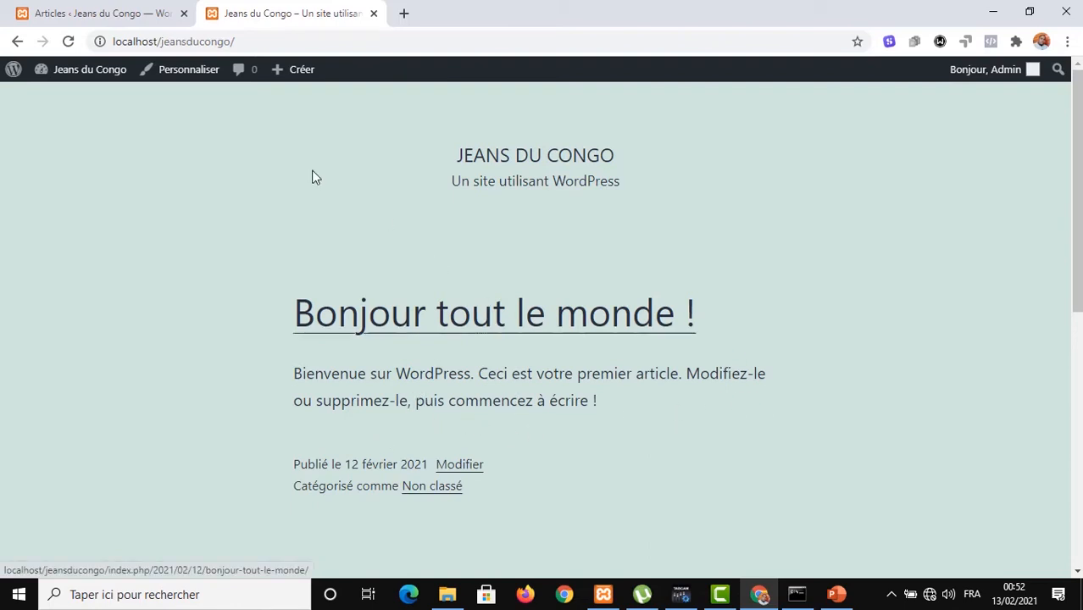
{"action": "left_click", "coordinate": [150, 17]}
{"action": "mouse_move", "coordinate": [303, 242]}
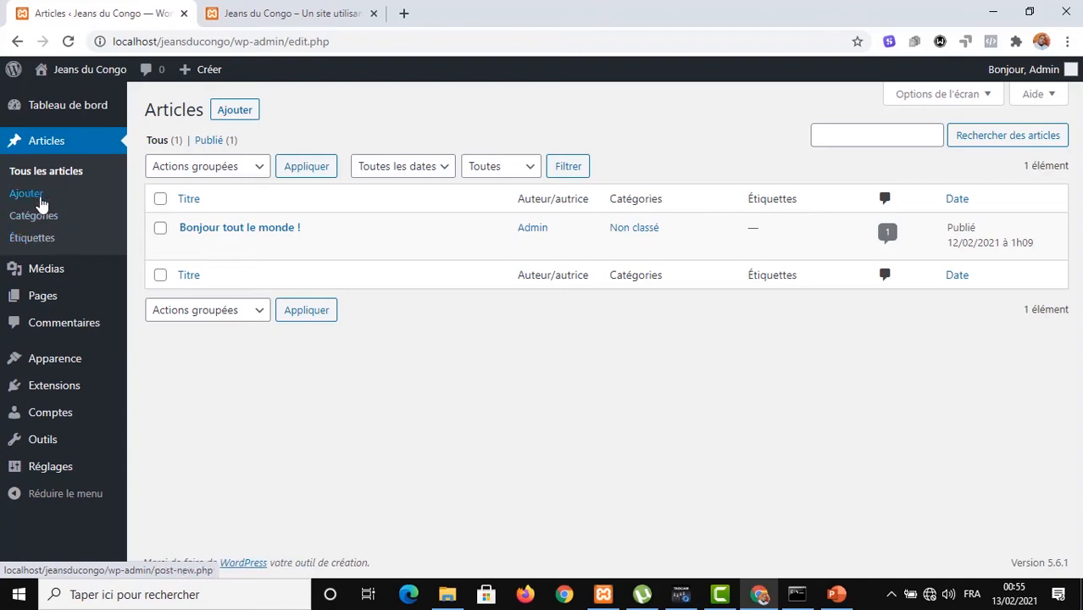
Create a new article and dismiss the block editor's welcome guide.
{"action": "left_click", "coordinate": [26, 193]}
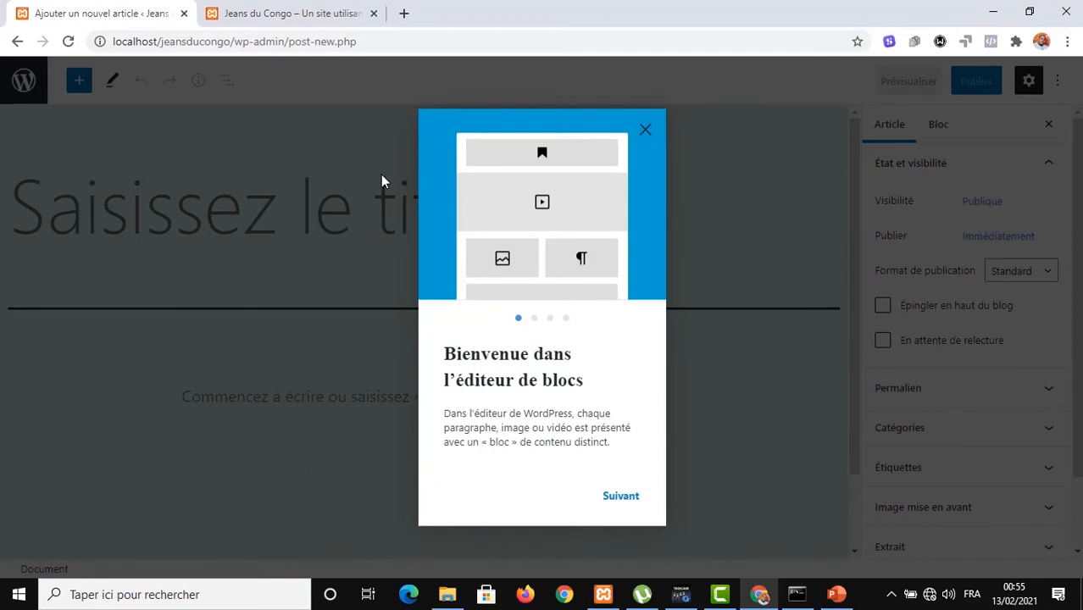
{"action": "left_click", "coordinate": [644, 132]}
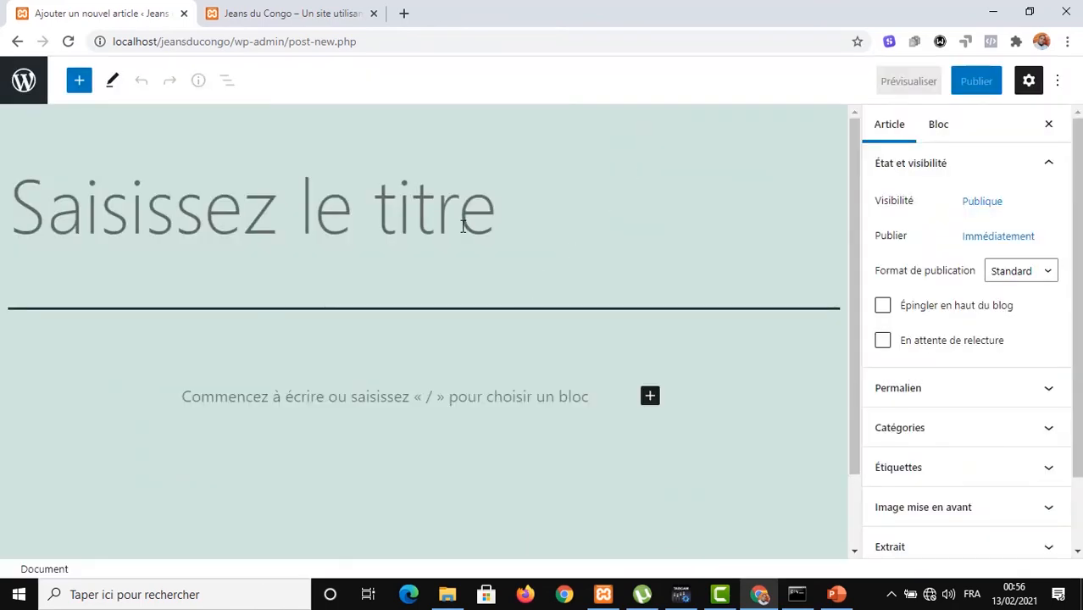
{"action": "scroll", "coordinate": [464, 226], "scroll_direction": "down", "scroll_amount": 2}
{"action": "scroll", "coordinate": [464, 225], "scroll_direction": "up", "scroll_amount": 2}
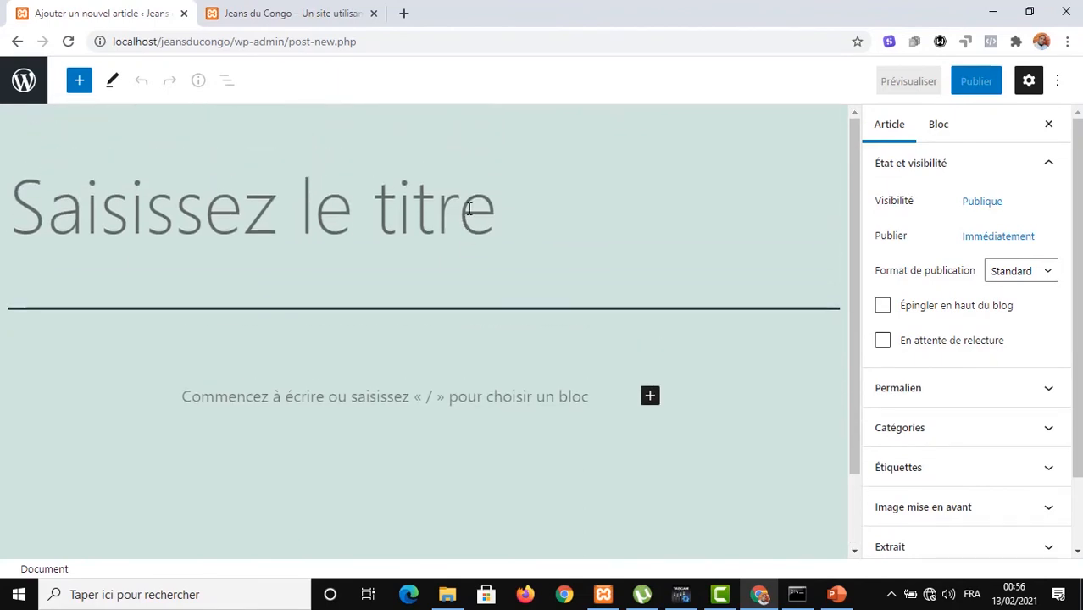
View the existing article's title on the public site's home page and return to the new article.
{"action": "left_click", "coordinate": [496, 212]}
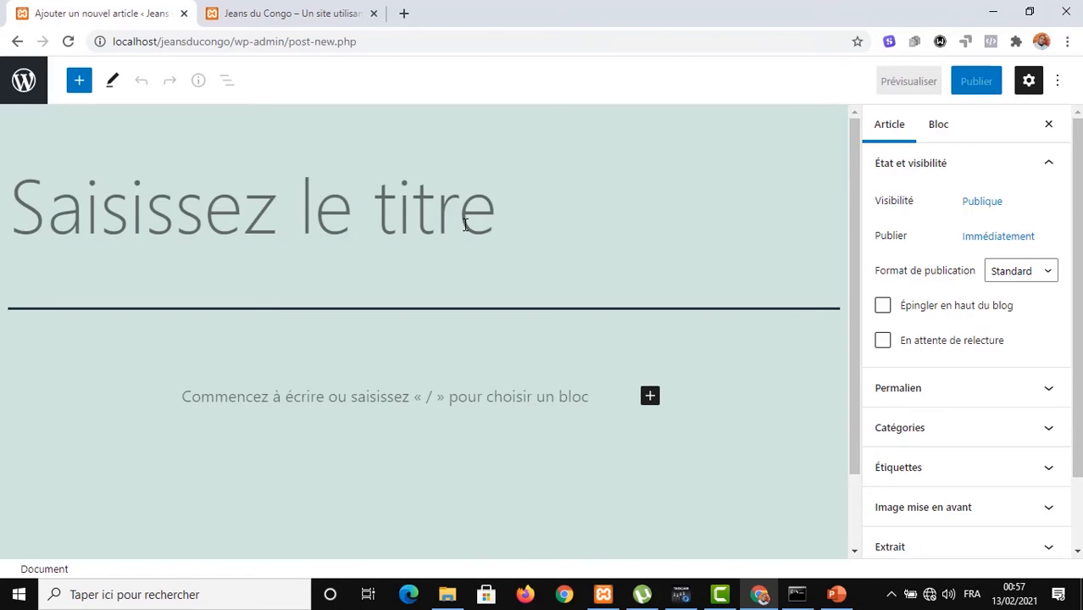
{"action": "left_click", "coordinate": [274, 17]}
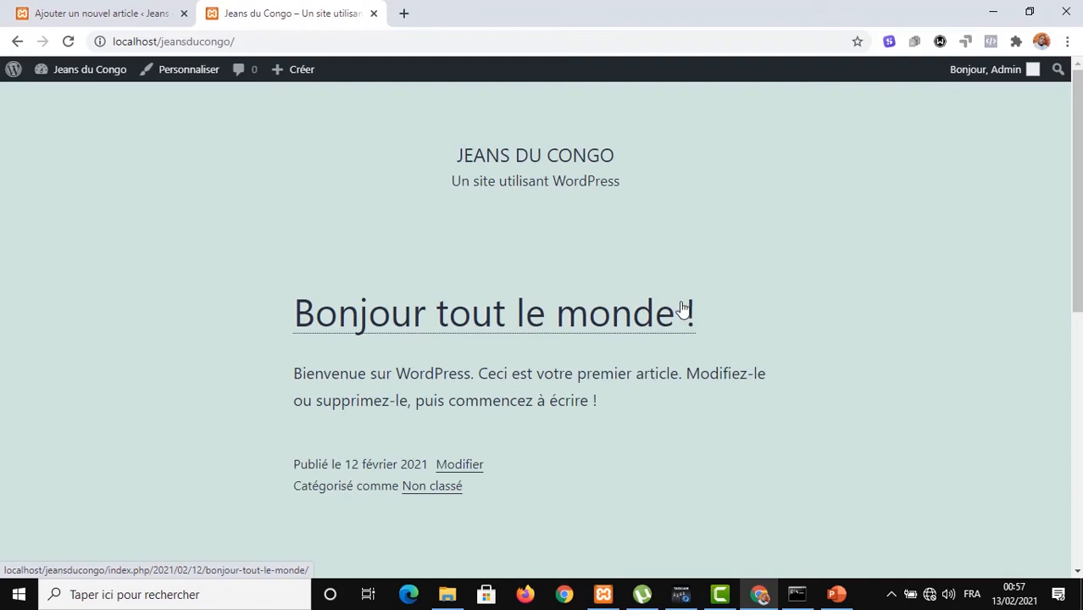
{"action": "left_click", "coordinate": [142, 16]}
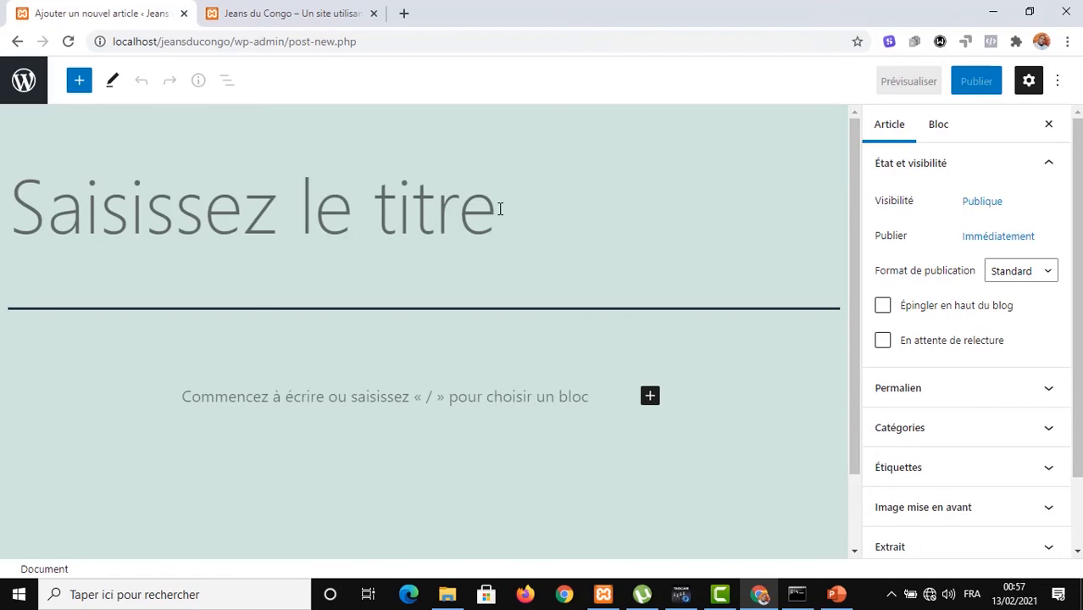
Title the new article "Comment laver son jeans".
{"action": "type", "text": "Com"}
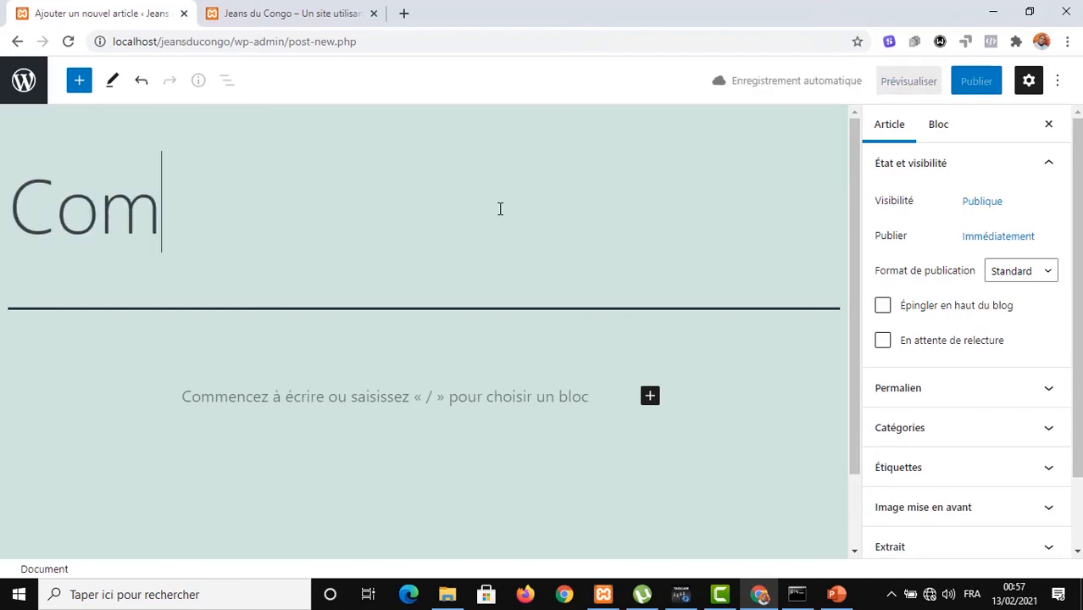
{"action": "type", "text": "ment"}
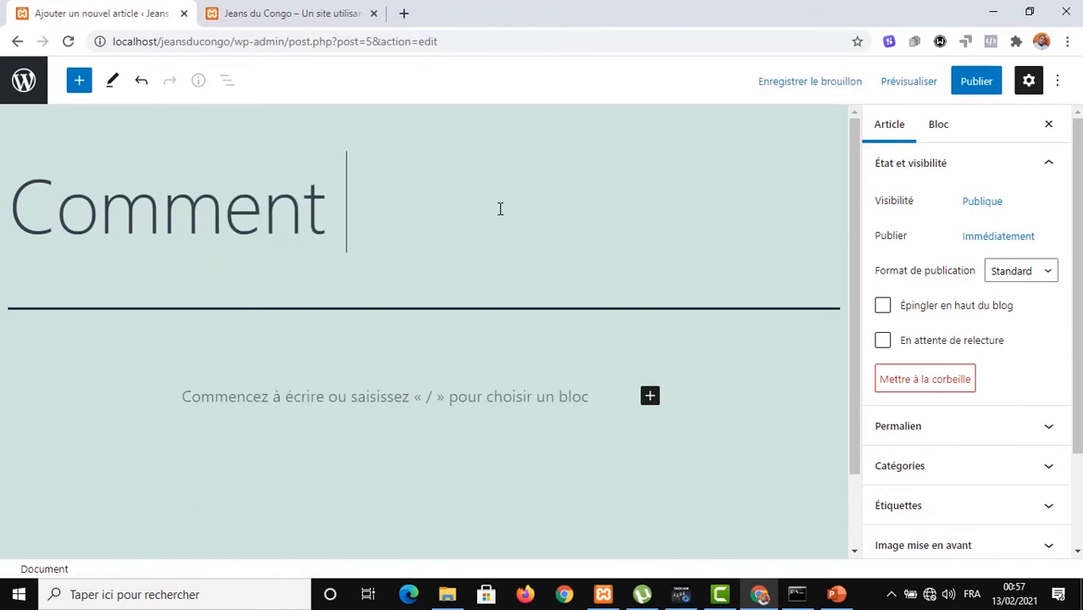
{"action": "key", "text": "BackSpace"}
{"action": "type", "text": "laver son"}
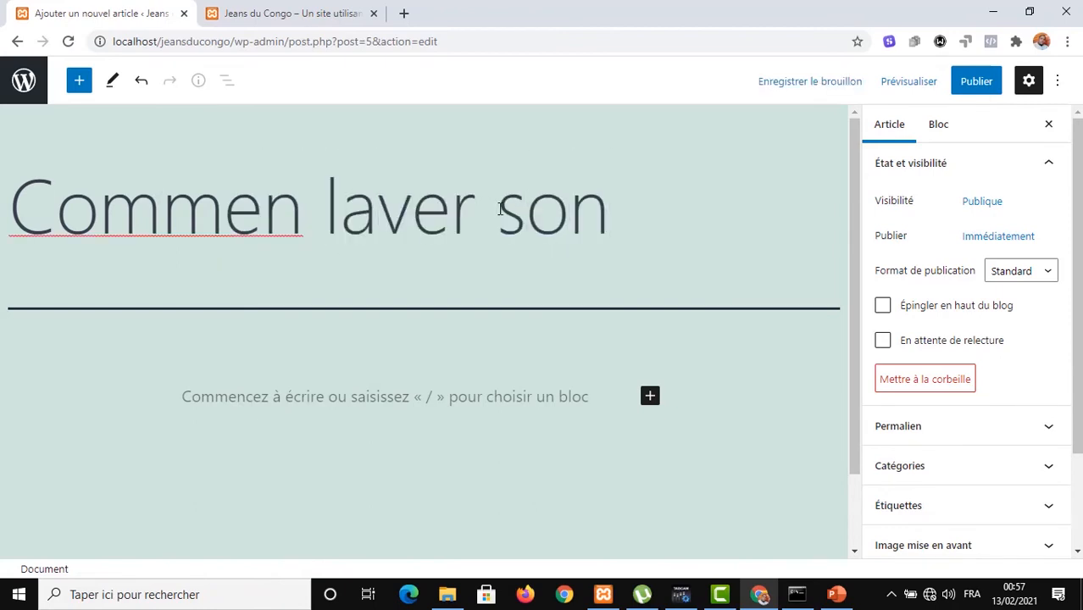
{"action": "key", "text": "Left"}
{"action": "key", "text": "Left"}
{"action": "key", "text": "Left"}
{"action": "key", "text": "Left"}
{"action": "key", "text": "Left"}
{"action": "key", "text": "Left"}
{"action": "key", "text": "Left"}
{"action": "key", "text": "Left"}
{"action": "key", "text": "Left"}
{"action": "key", "text": "Left"}
{"action": "key", "text": "Left"}
{"action": "type", "text": "t"}
{"action": "key", "text": "Right"}
{"action": "key", "text": "Right"}
{"action": "key", "text": "Right"}
{"action": "key", "text": "Right"}
{"action": "key", "text": "Right"}
{"action": "key", "text": "Right"}
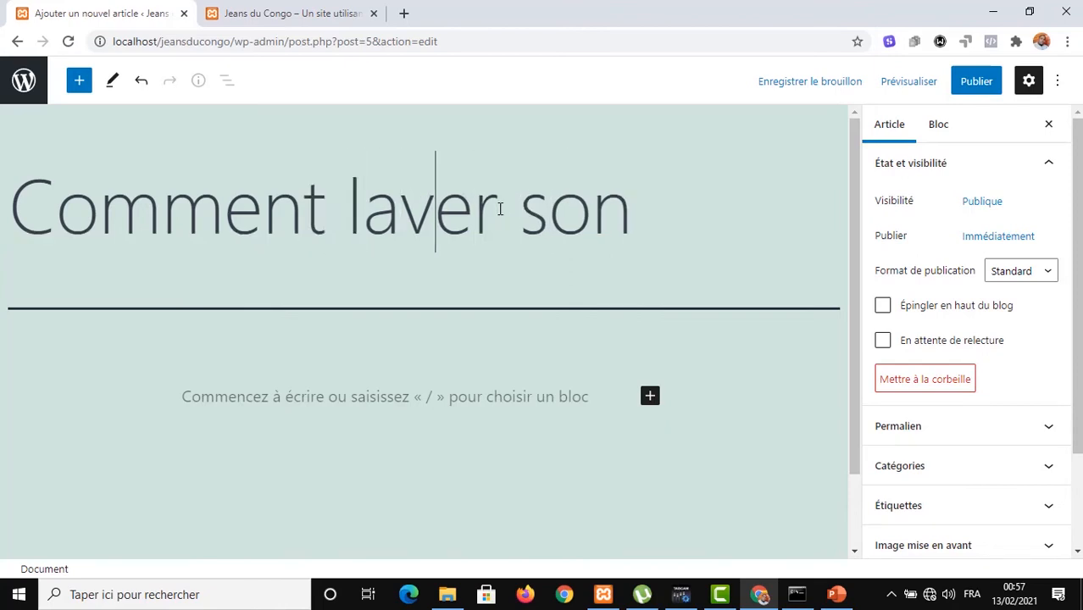
{"action": "key", "text": "Right"}
{"action": "key", "text": "Right"}
{"action": "key", "text": "Right"}
{"action": "key", "text": "Right"}
{"action": "key", "text": "Right"}
{"action": "type", "text": "jeans"}
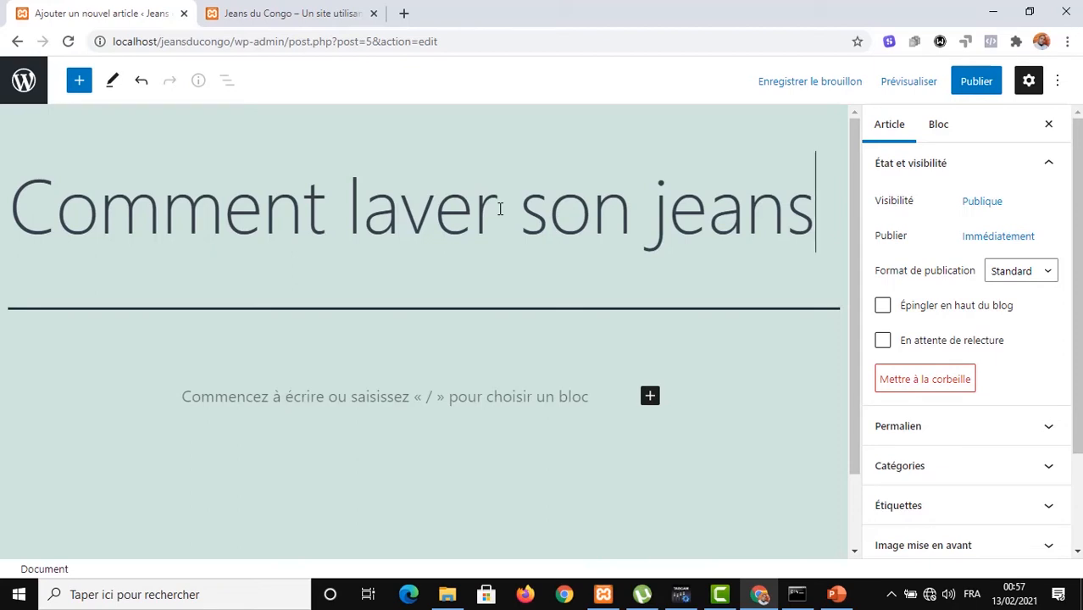
Add a paragraph block beginning "Cet article vous présente les meilleures façons de laver un jeans pour garder sa couleur. Nous".
{"action": "left_click", "coordinate": [650, 397]}
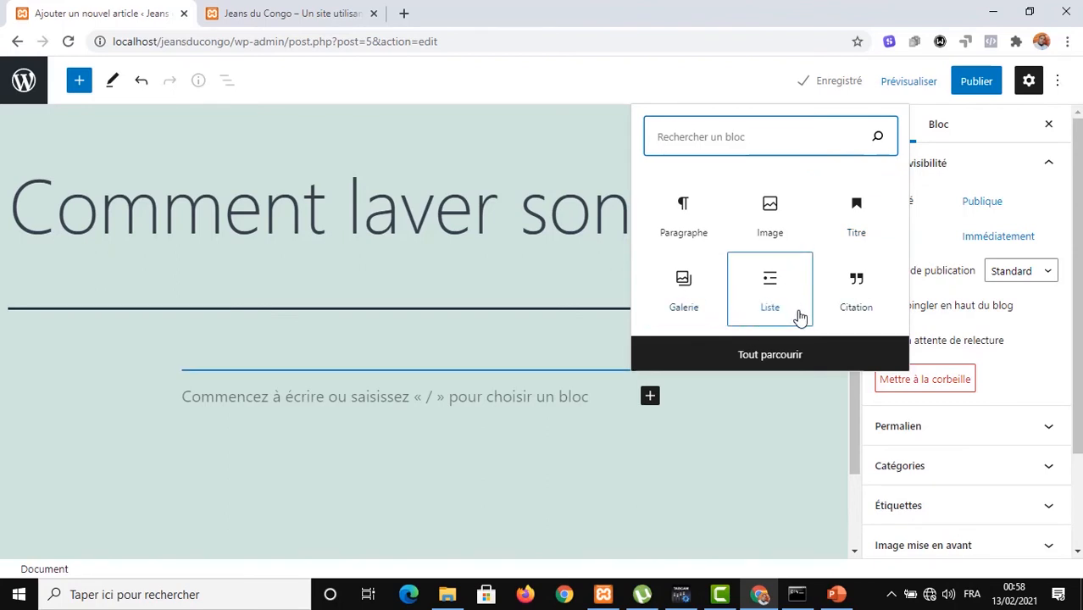
{"action": "left_click", "coordinate": [690, 218]}
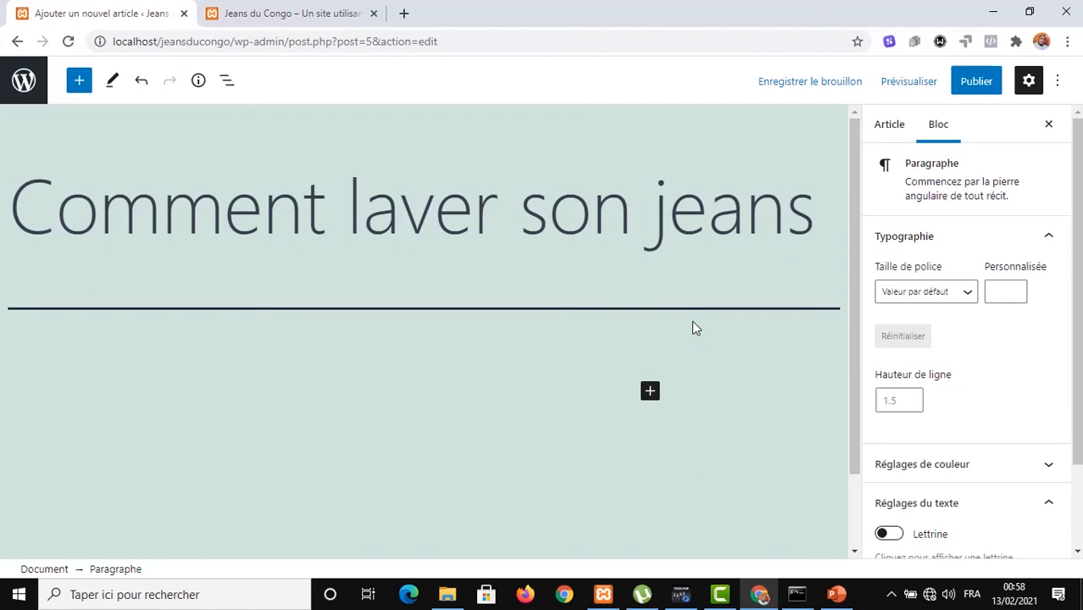
{"action": "type", "text": "Cet "}
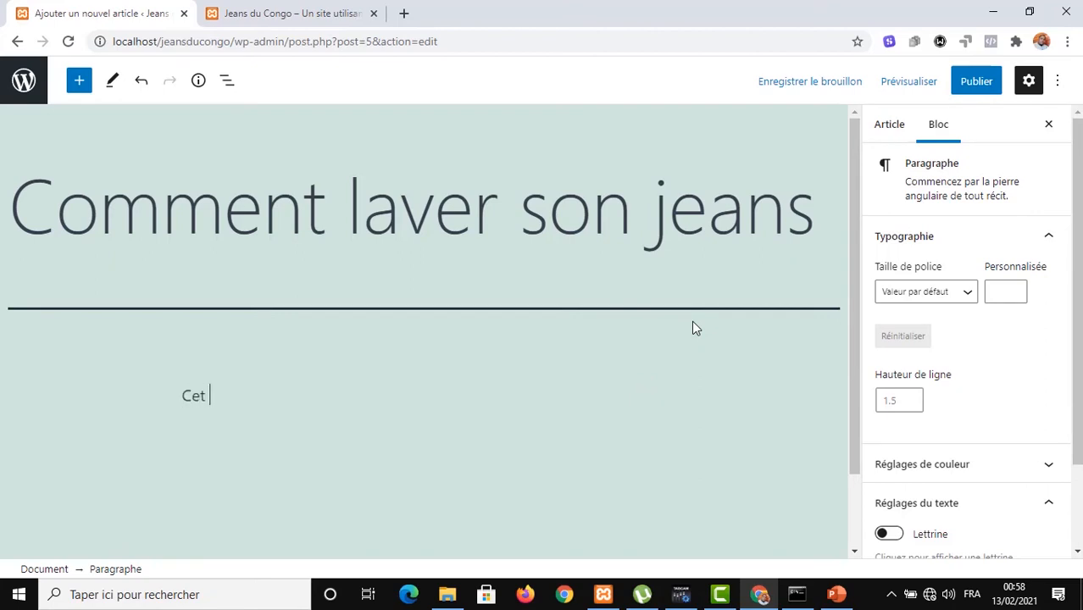
{"action": "type", "text": "article vous"}
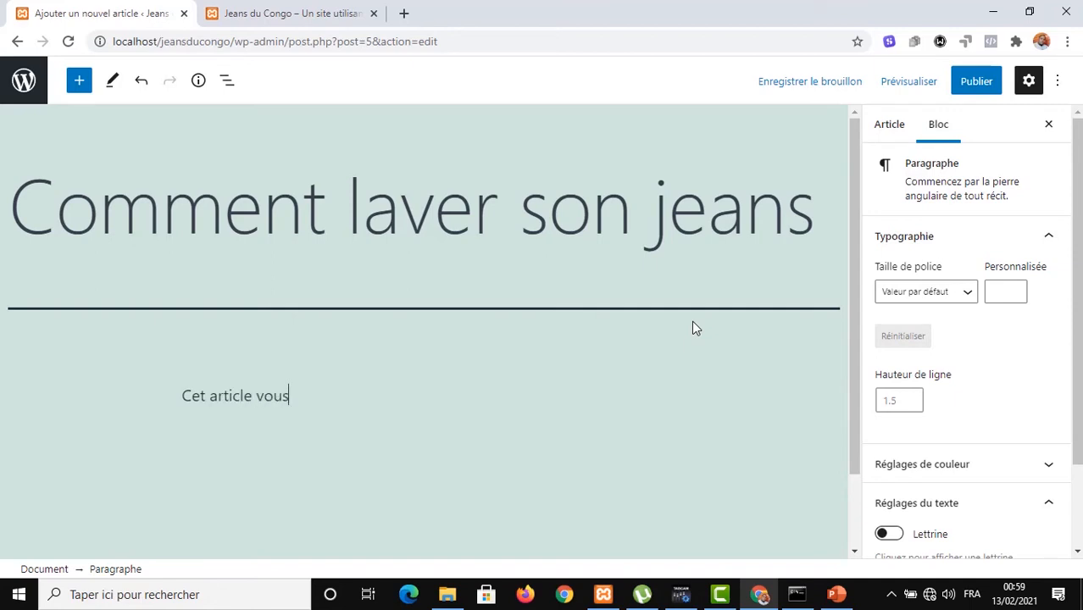
{"action": "type", "text": " présente les "}
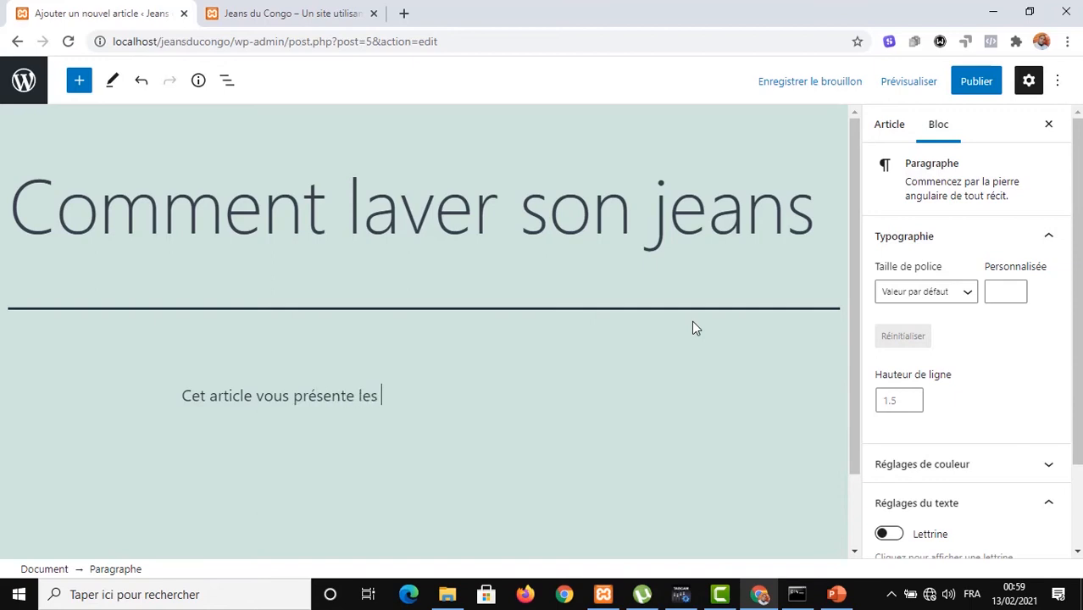
{"action": "type", "text": "meilleurs "}
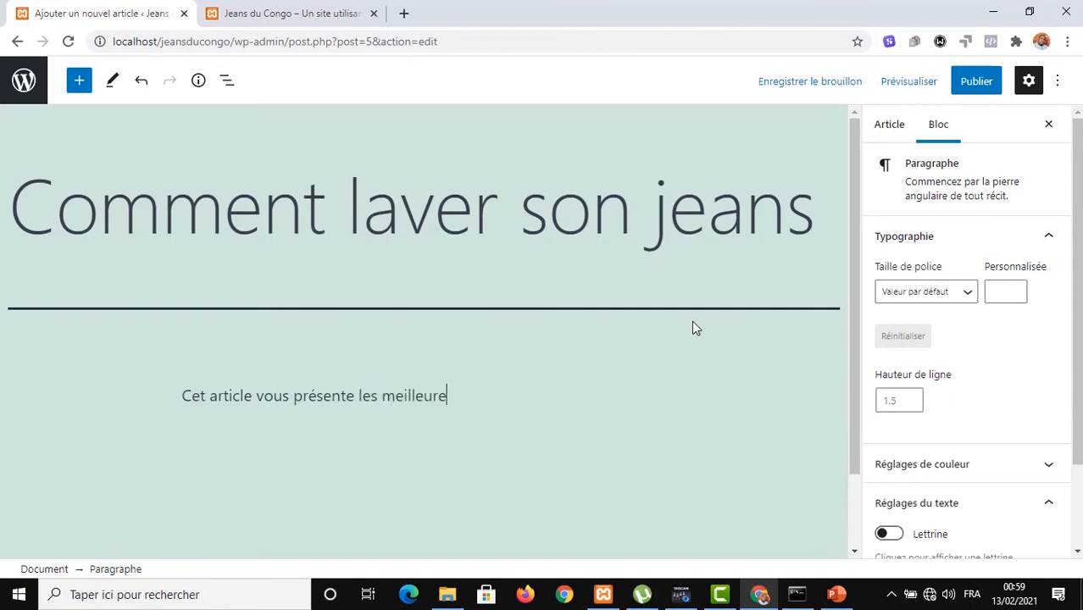
{"action": "type", "text": "façons de "}
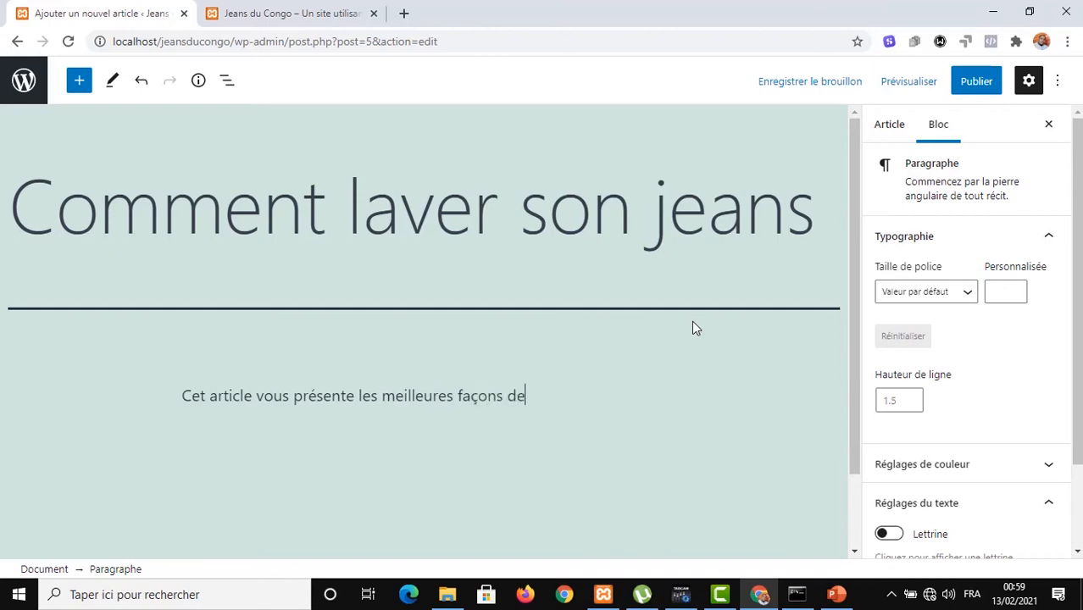
{"action": "type", "text": "laver un jeans "}
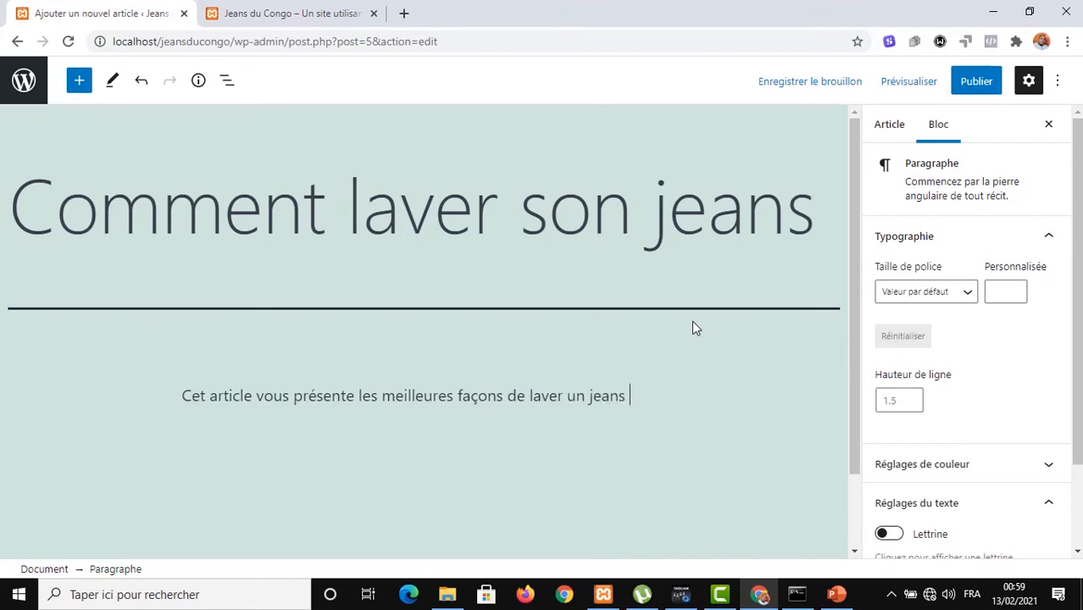
{"action": "type", "text": "pour garder "}
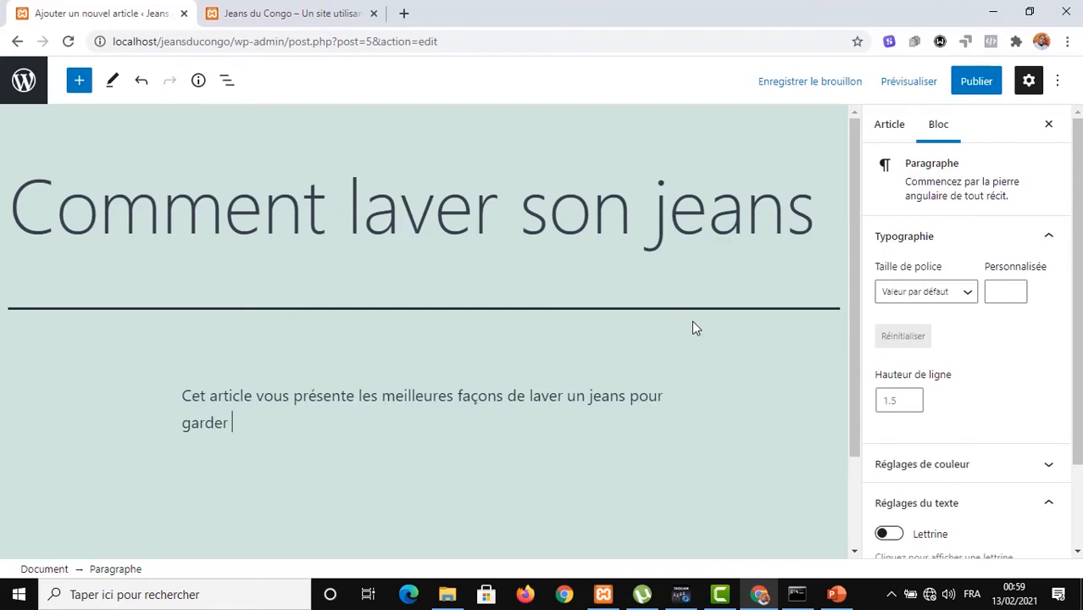
{"action": "type", "text": "sa couleur .Nous "}
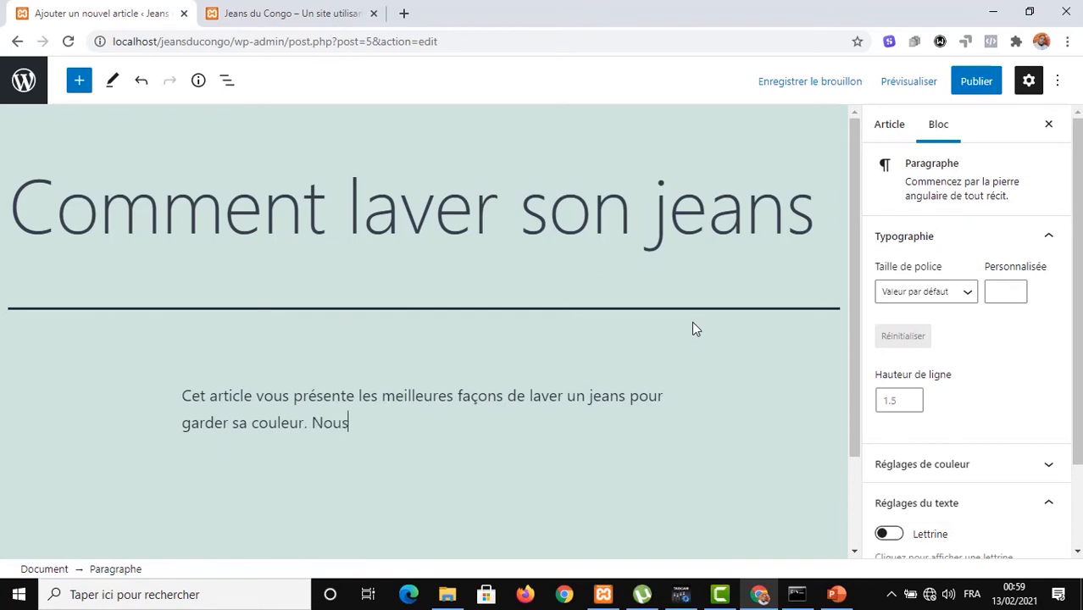
Complete the paragraph's second sentence with "essayerons au mieux de vous donner des informations...".
{"action": "type", "text": "essayerons a"}
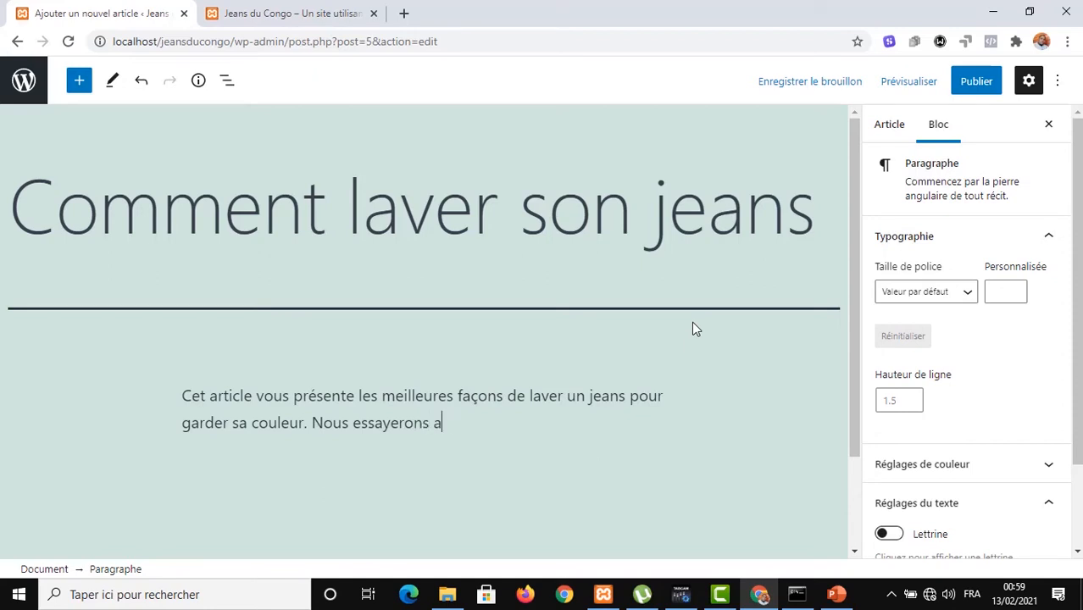
{"action": "type", "text": "u mieux de vous d"}
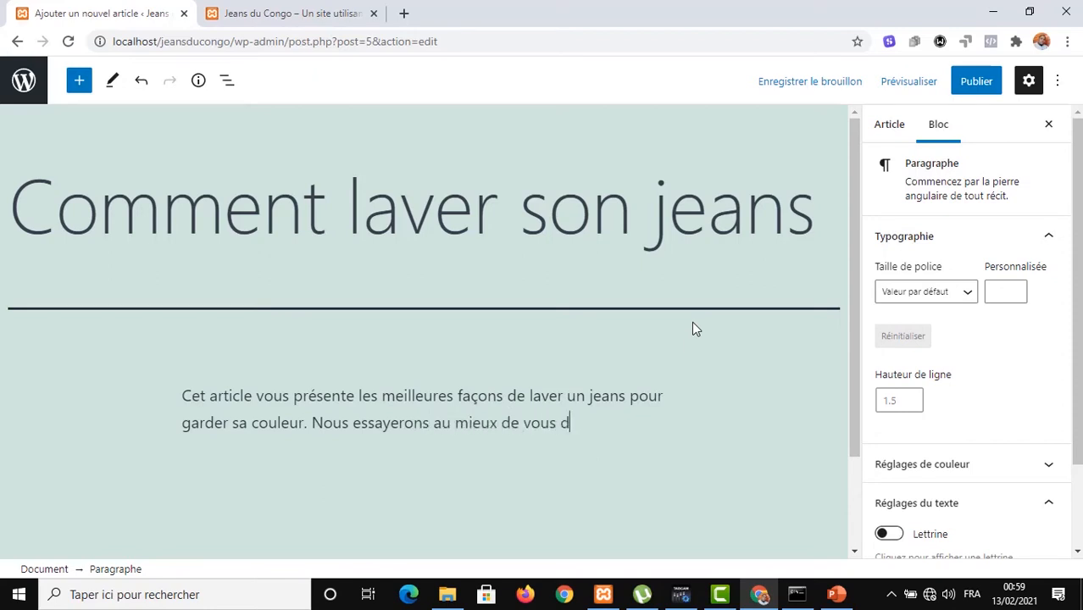
{"action": "type", "text": "onner d"}
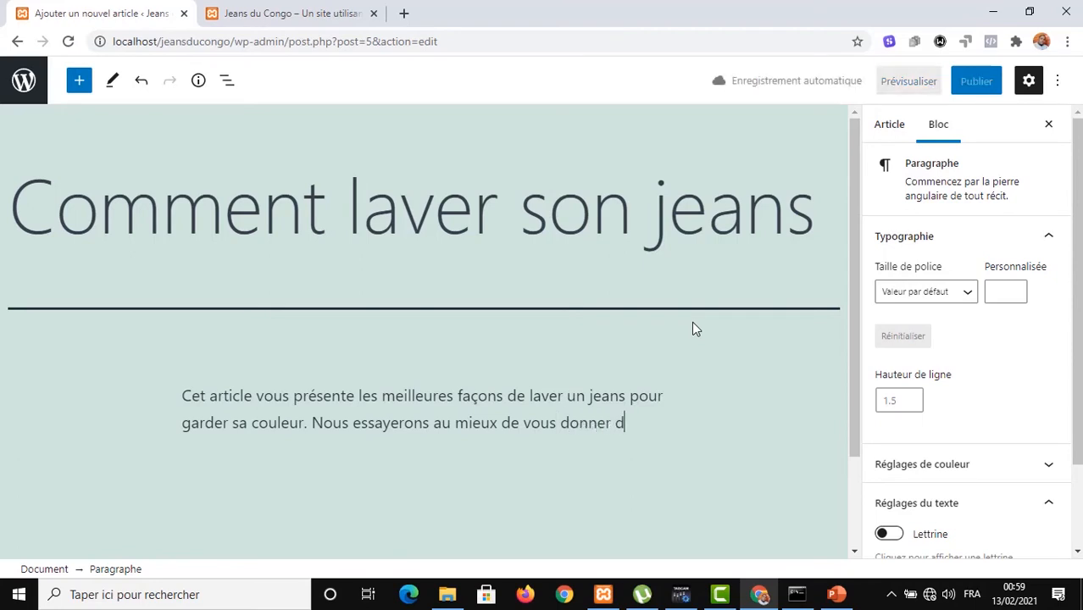
{"action": "type", "text": "es inform"}
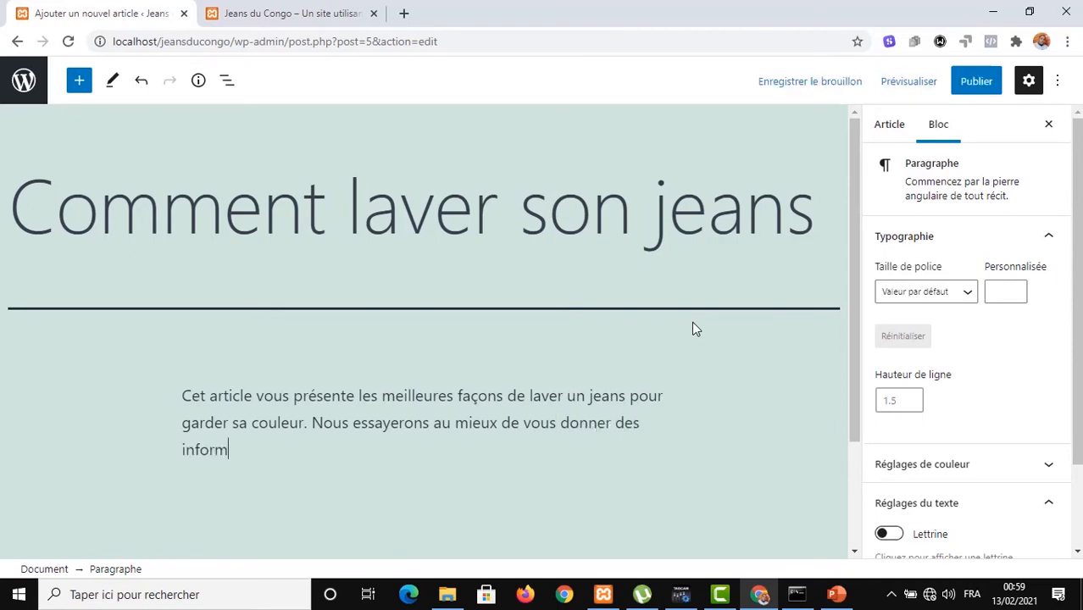
{"action": "type", "text": "ations..."}
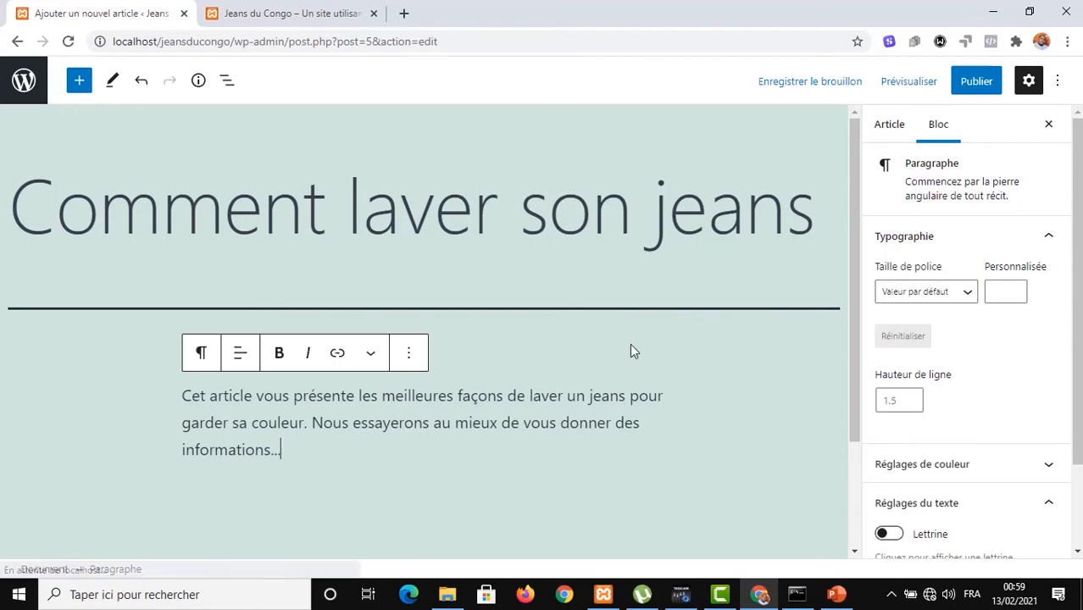
Look through the full library of available blocks, close it and deselect the paragraph block.
{"action": "scroll", "coordinate": [466, 348], "scroll_direction": "down", "scroll_amount": 2}
{"action": "scroll", "coordinate": [480, 355], "scroll_direction": "up", "scroll_amount": 2}
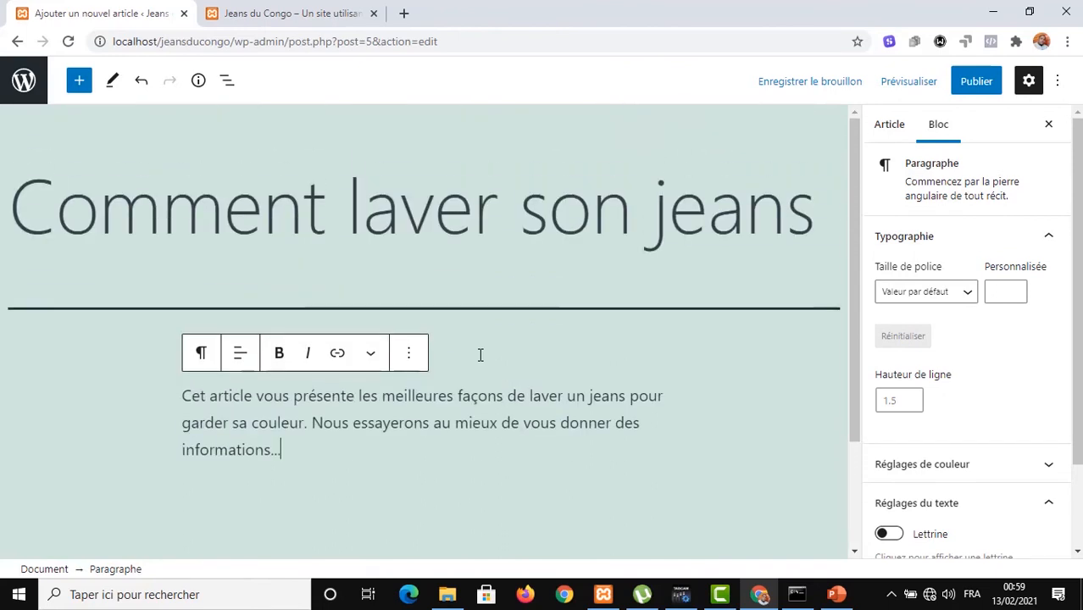
{"action": "scroll", "coordinate": [479, 355], "scroll_direction": "down", "scroll_amount": 1}
{"action": "scroll", "coordinate": [478, 355], "scroll_direction": "up", "scroll_amount": 1}
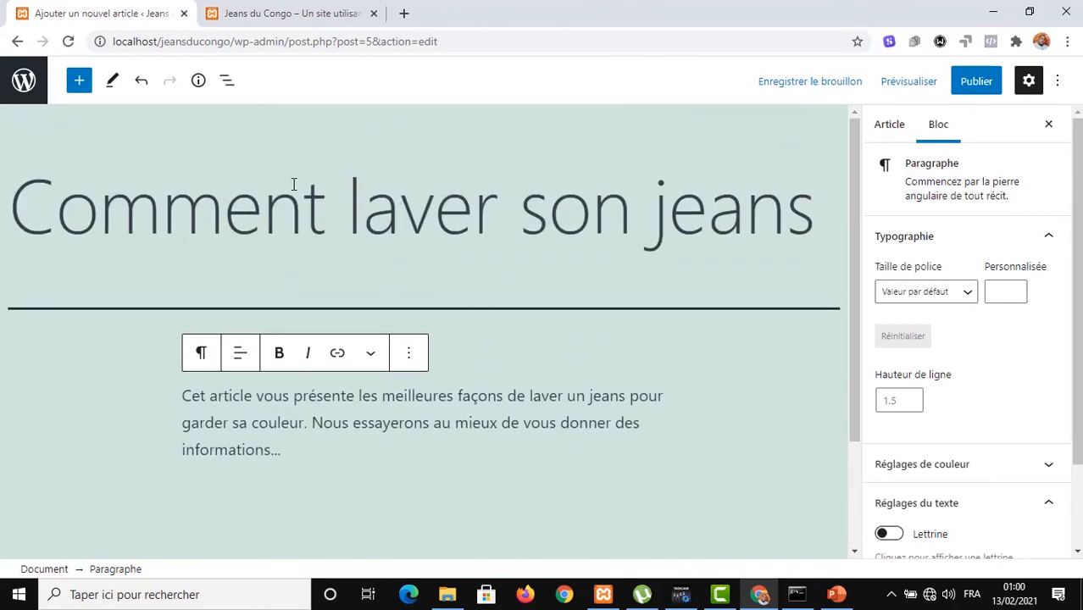
{"action": "left_click", "coordinate": [87, 87]}
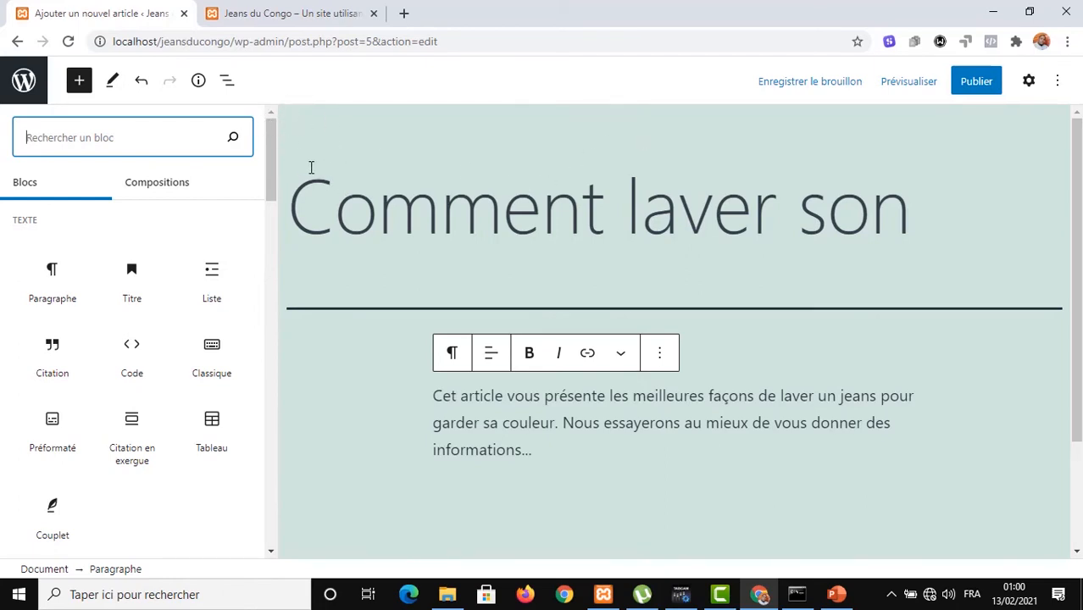
{"action": "left_click_drag", "start_coordinate": [1075, 175], "coordinate": [1076, 133]}
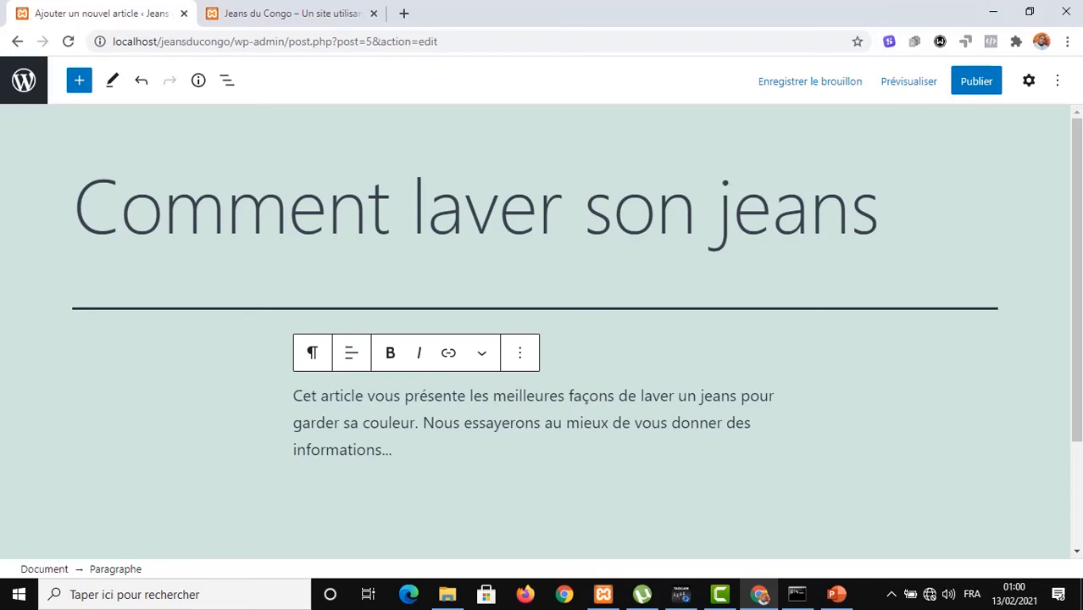
{"action": "left_click", "coordinate": [902, 198]}
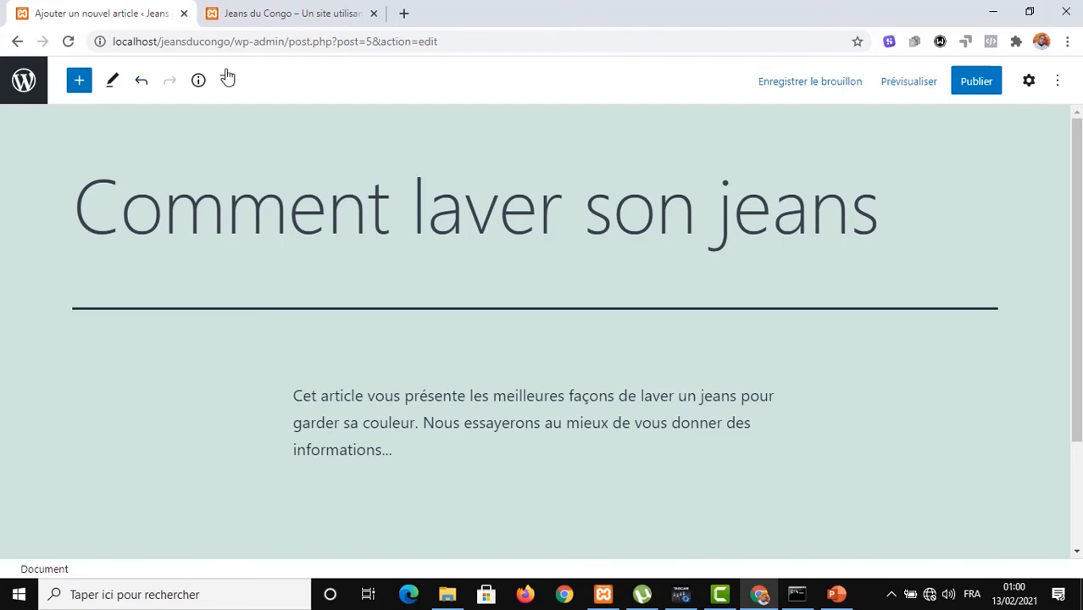
Show the article's settings and look through all their sections, from status and visibility to comments.
{"action": "left_click", "coordinate": [1029, 80]}
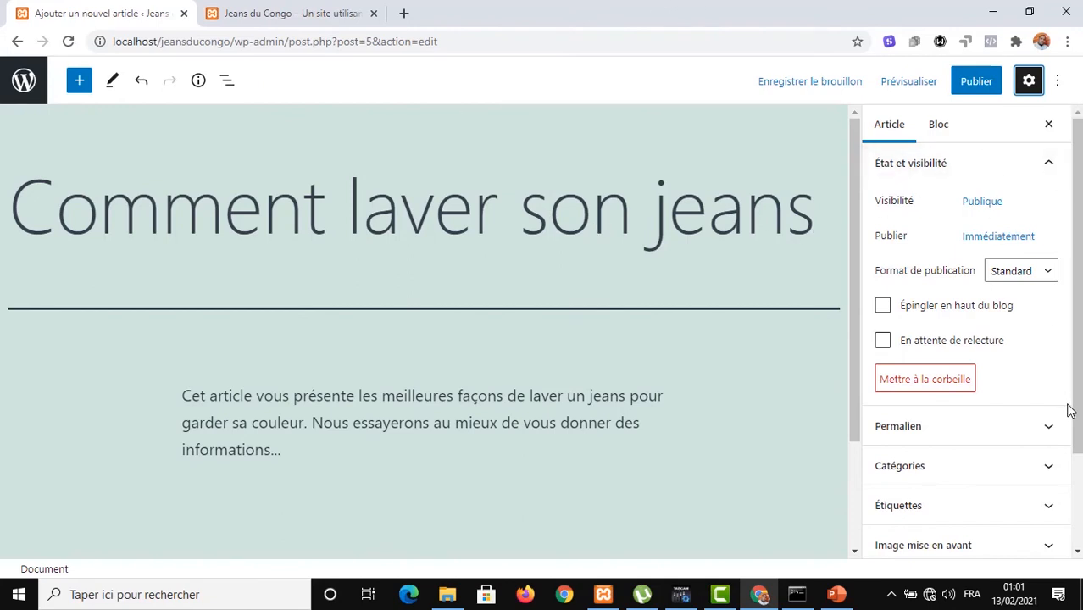
{"action": "scroll", "coordinate": [1033, 178], "scroll_direction": "down", "scroll_amount": 3}
{"action": "scroll", "coordinate": [1033, 179], "scroll_direction": "up", "scroll_amount": 3}
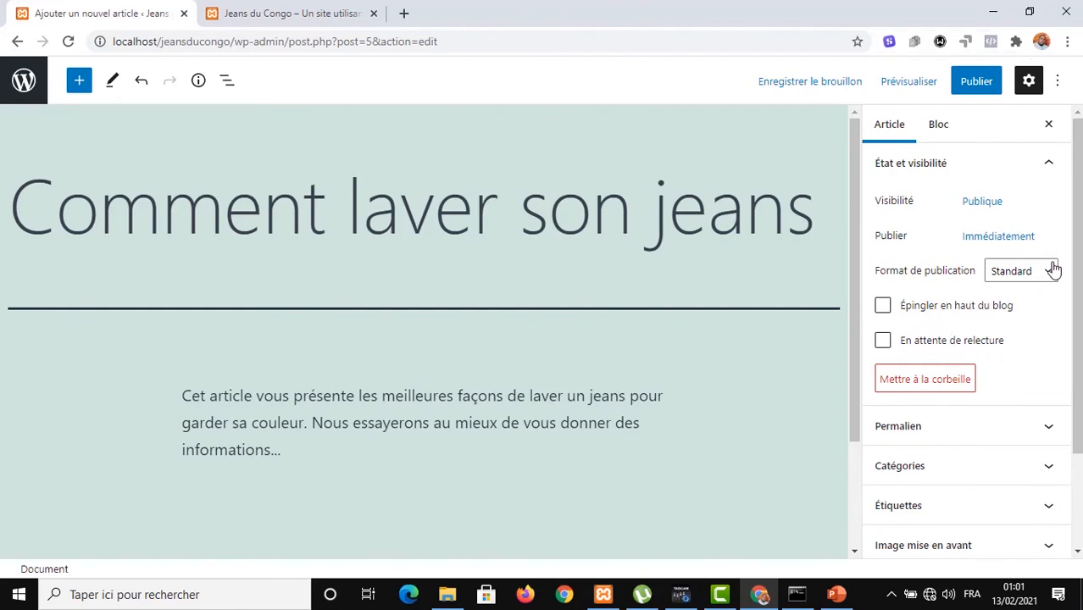
{"action": "scroll", "coordinate": [1076, 339], "scroll_direction": "down", "scroll_amount": 2}
{"action": "scroll", "coordinate": [1035, 339], "scroll_direction": "down", "scroll_amount": 2}
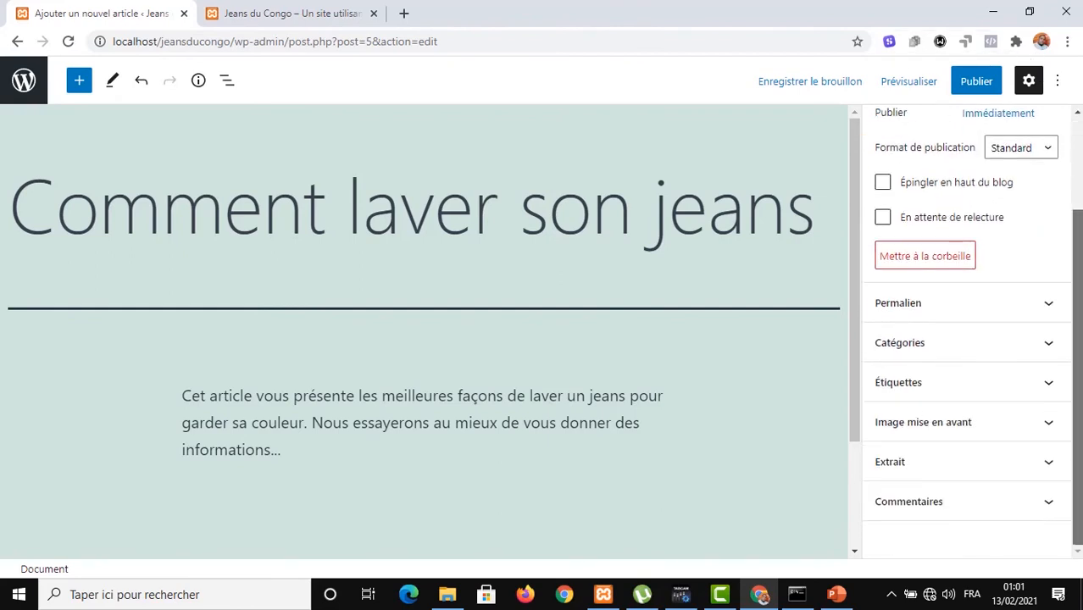
{"action": "scroll", "coordinate": [1034, 339], "scroll_direction": "up", "scroll_amount": 3}
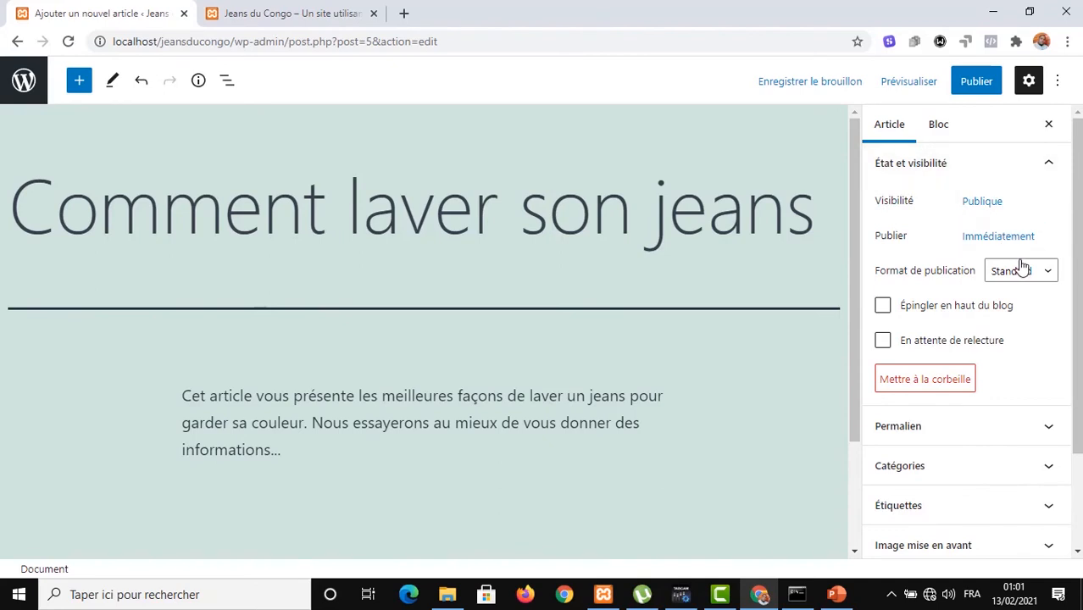
View the article's publication visibility choices and open its publication date calendar.
{"action": "left_click", "coordinate": [998, 203]}
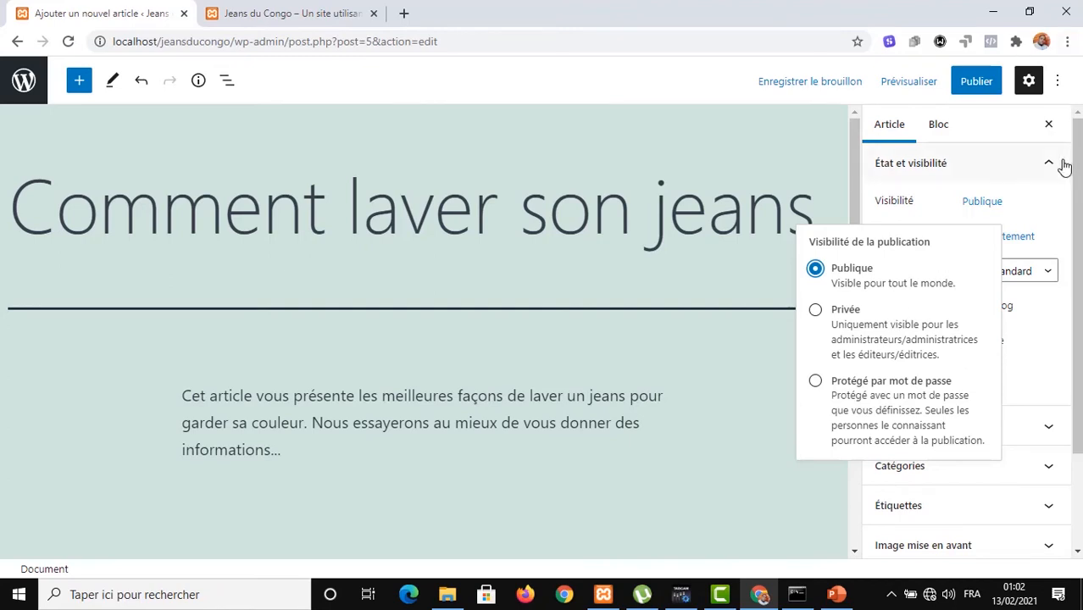
{"action": "left_click", "coordinate": [885, 204]}
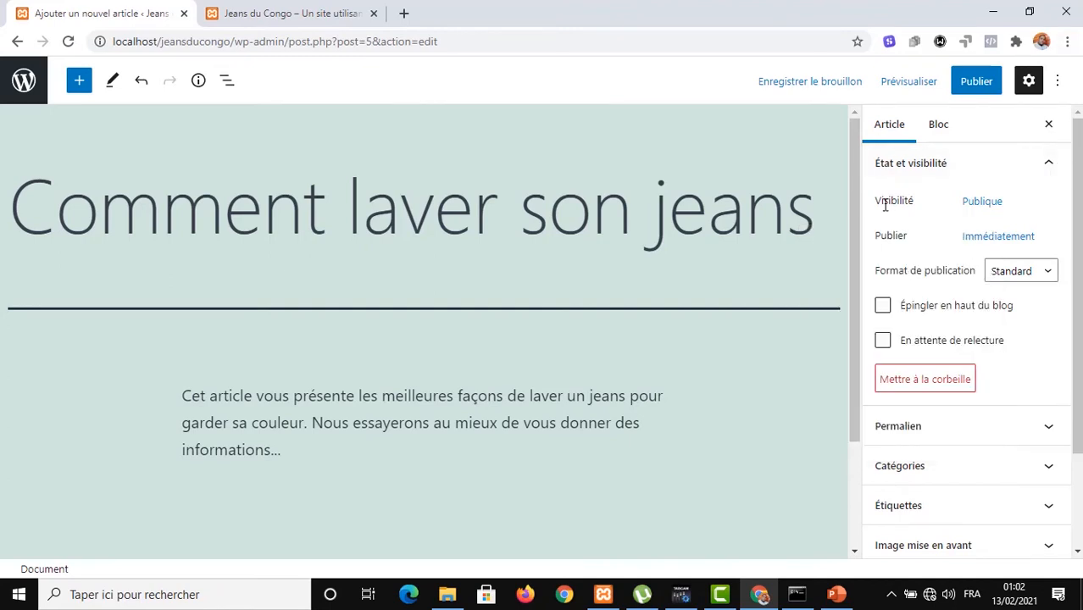
{"action": "left_click", "coordinate": [1006, 242]}
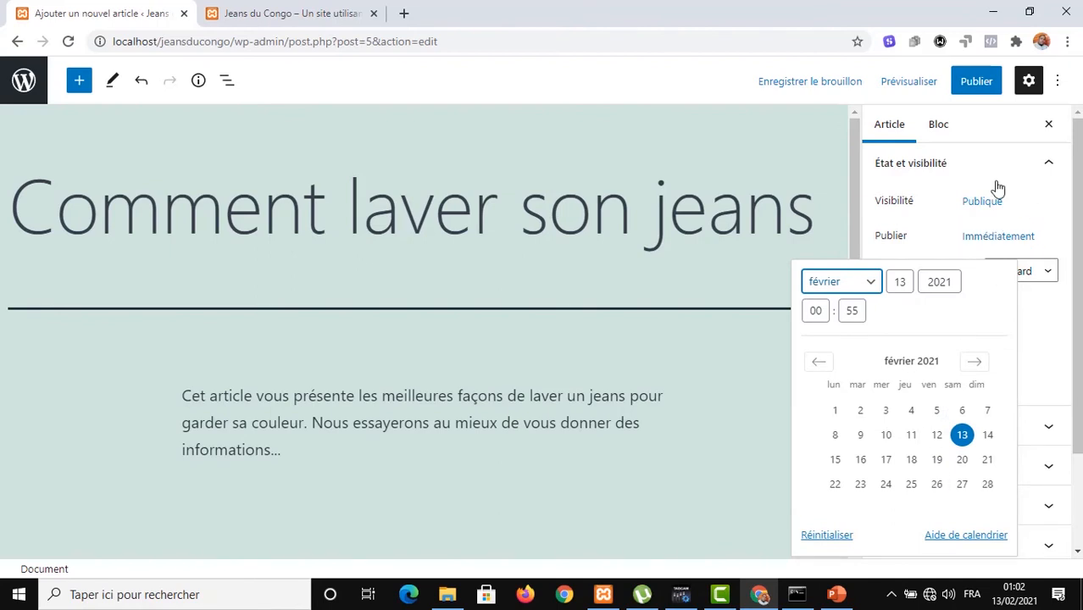
Close the publication date calendar and view the available publication formats, keeping Standard.
{"action": "left_click", "coordinate": [901, 200]}
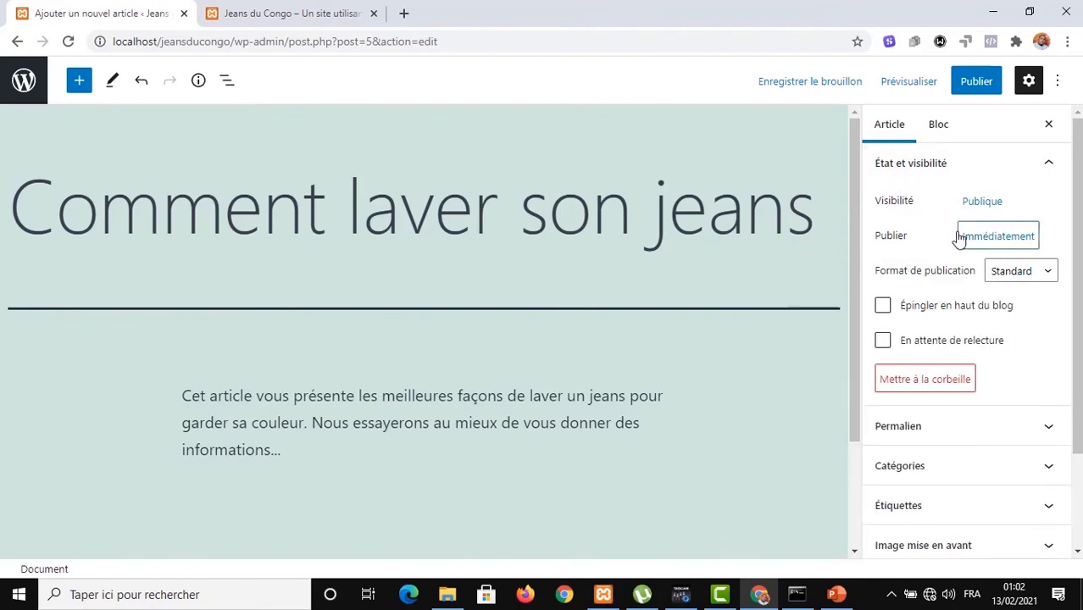
{"action": "left_click", "coordinate": [1050, 277]}
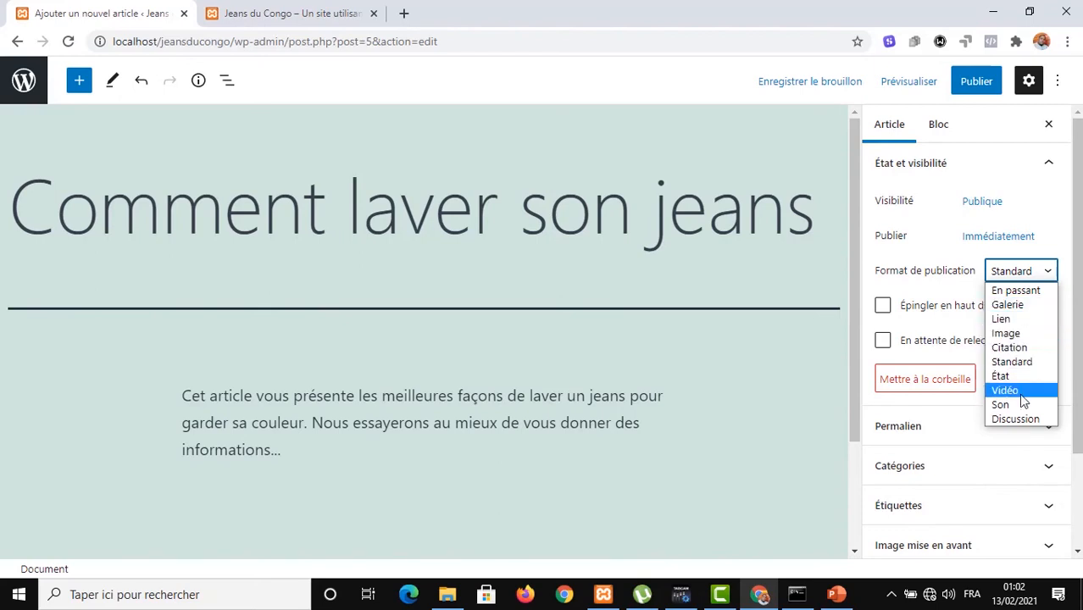
{"action": "left_click", "coordinate": [915, 268]}
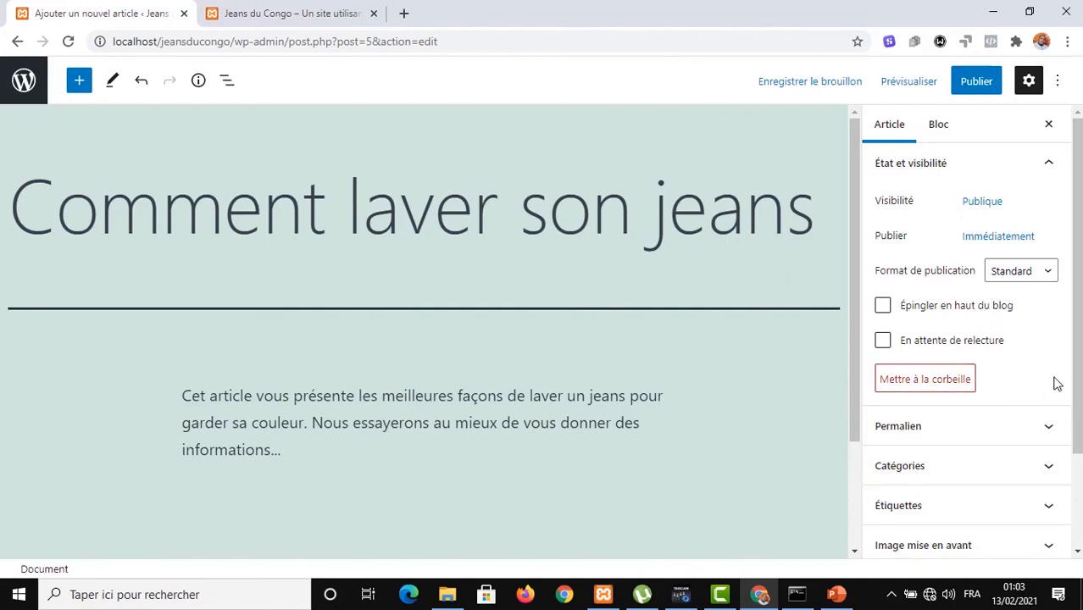
Look over the article's remaining status options and expand its permalink section.
{"action": "left_click_drag", "start_coordinate": [1077, 305], "coordinate": [1078, 358]}
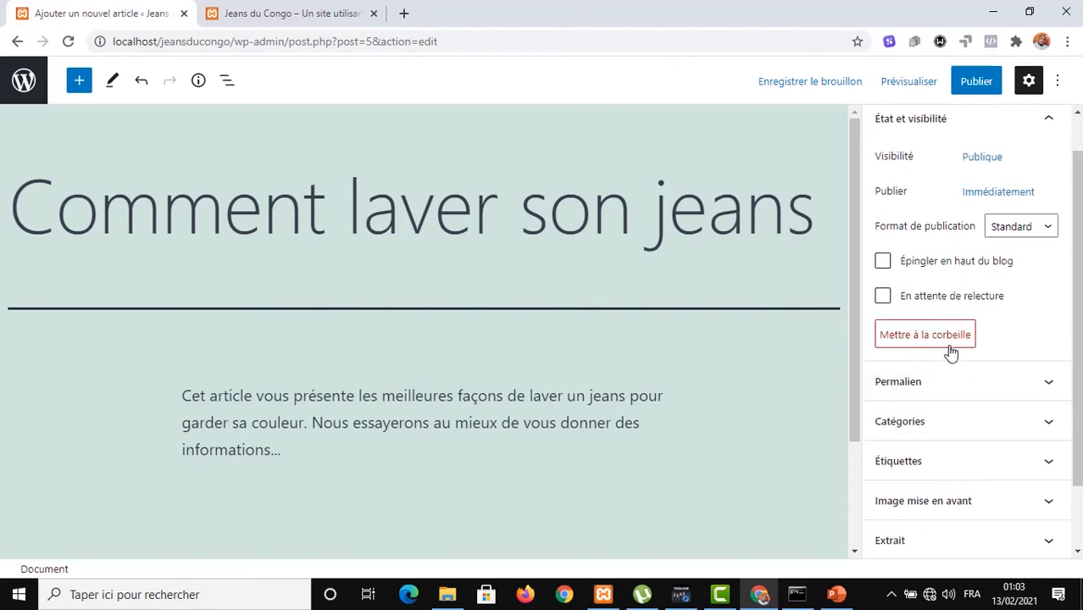
{"action": "scroll", "coordinate": [1017, 298], "scroll_direction": "up", "scroll_amount": 1}
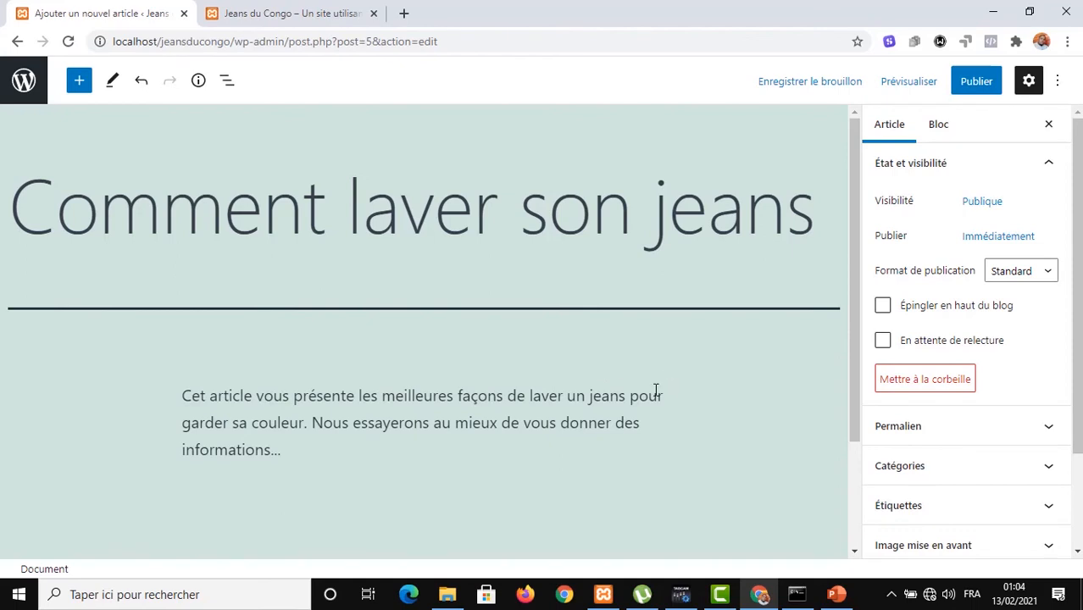
{"action": "scroll", "coordinate": [982, 409], "scroll_direction": "down", "scroll_amount": 2}
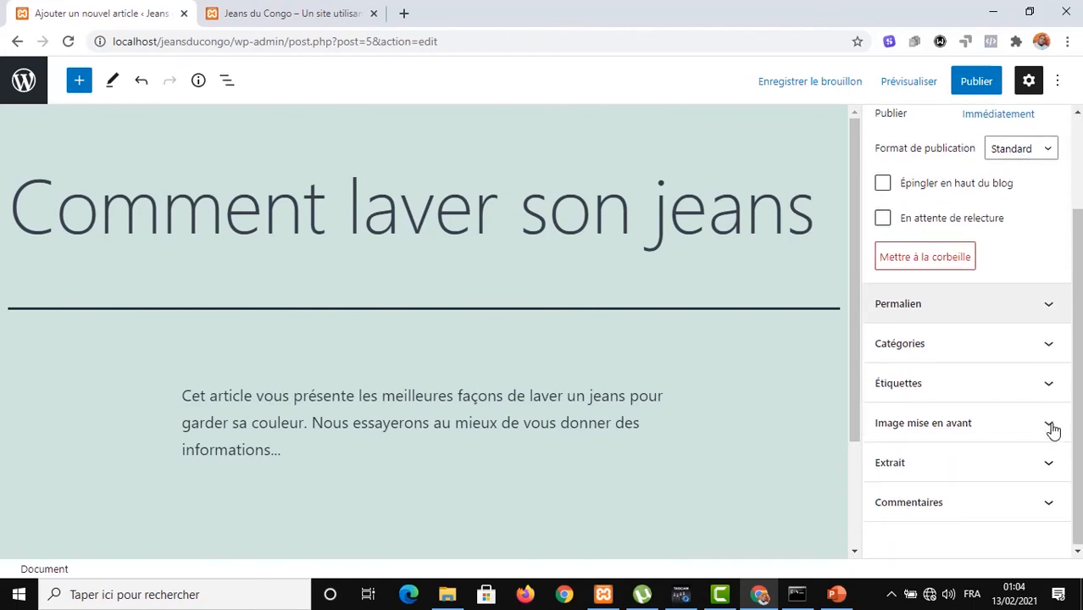
{"action": "left_click", "coordinate": [1026, 305]}
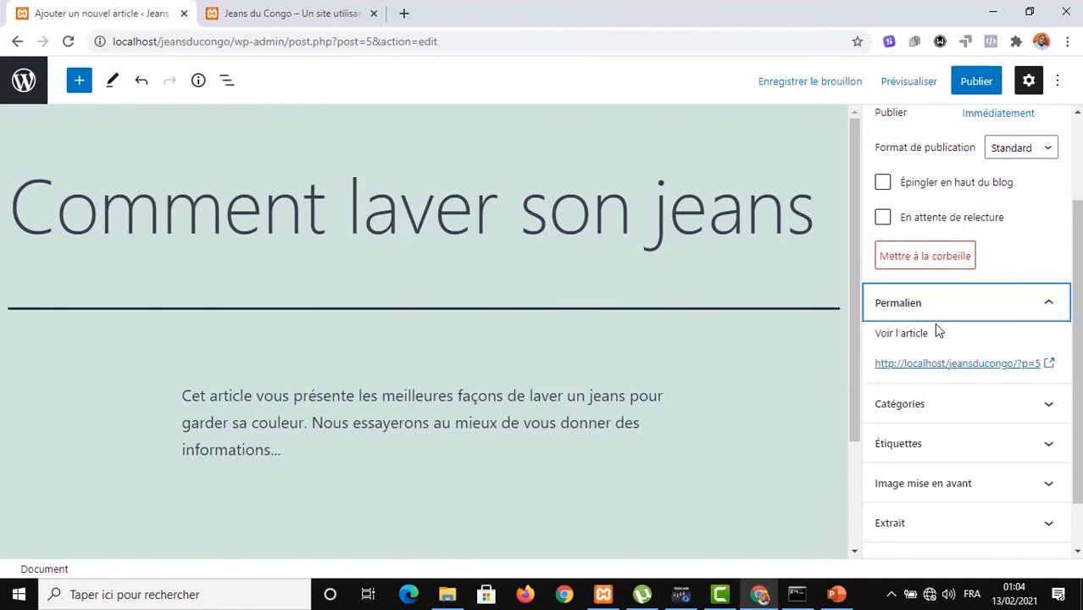
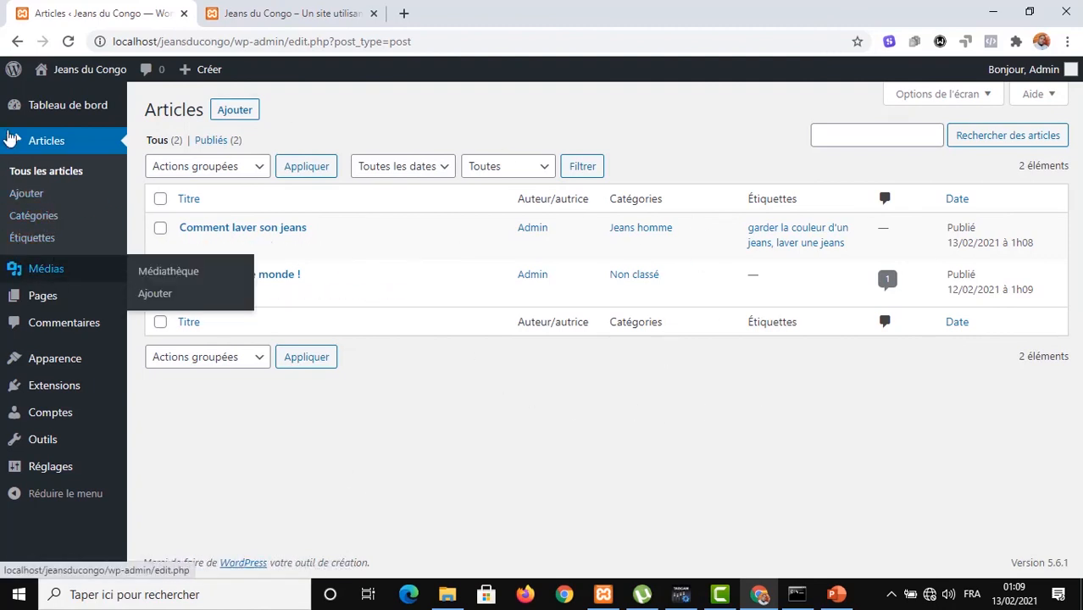
Go to the article categories and enter "Jeans Femmes" as the name of a new category.
{"action": "left_click", "coordinate": [36, 220]}
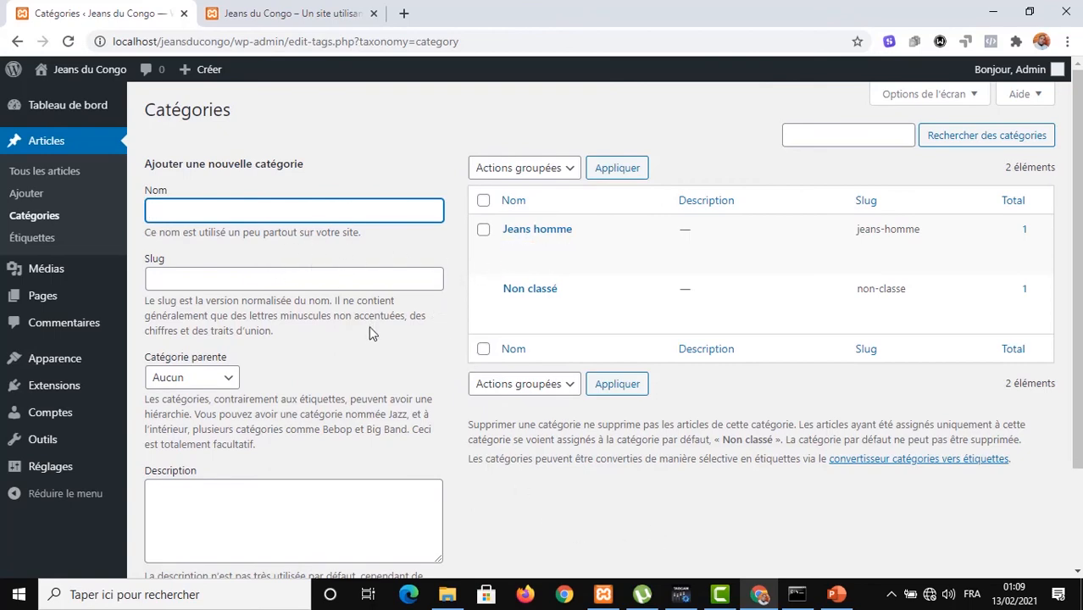
{"action": "scroll", "coordinate": [369, 331], "scroll_direction": "down", "scroll_amount": 1}
{"action": "scroll", "coordinate": [369, 334], "scroll_direction": "up", "scroll_amount": 1}
{"action": "mouse_move", "coordinate": [562, 242]}
{"action": "type", "text": "eab"}
{"action": "type", "text": " Femmes"}
{"action": "left_click", "coordinate": [288, 283]}
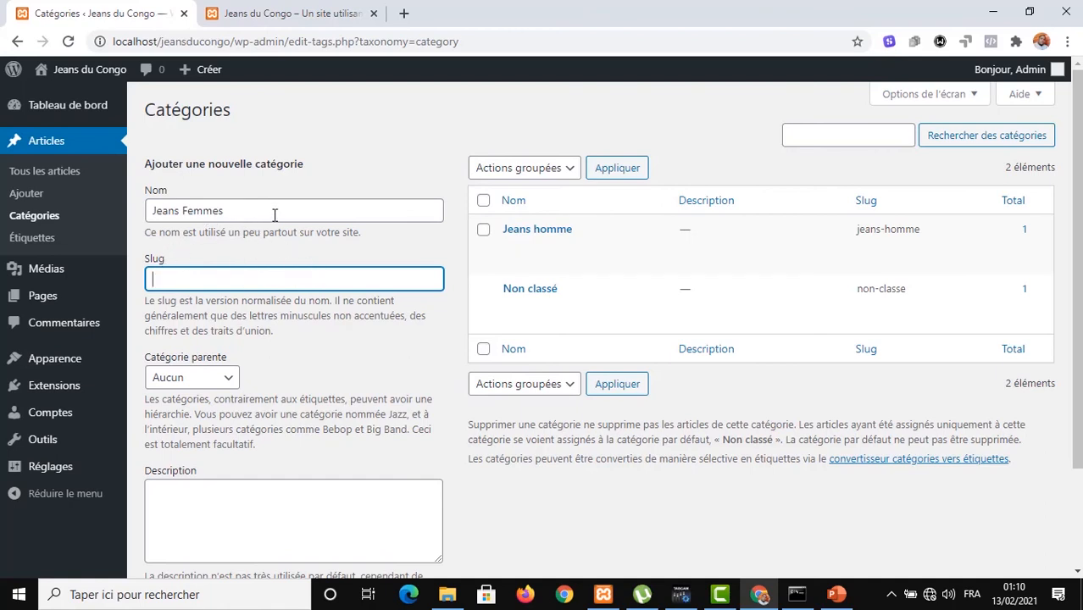
{"action": "left_click", "coordinate": [230, 211]}
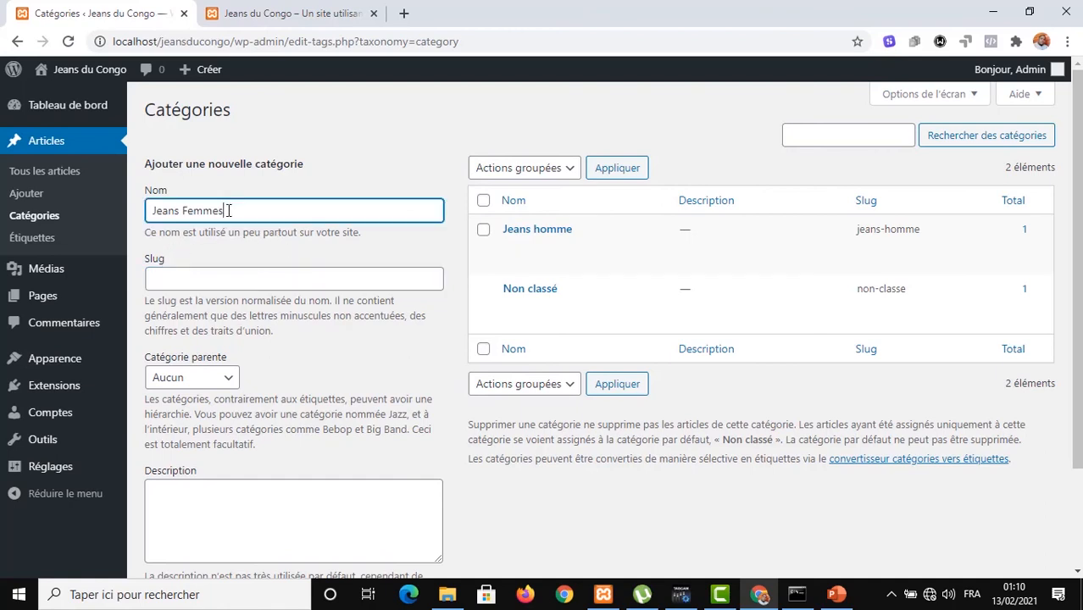
{"action": "left_click", "coordinate": [212, 275]}
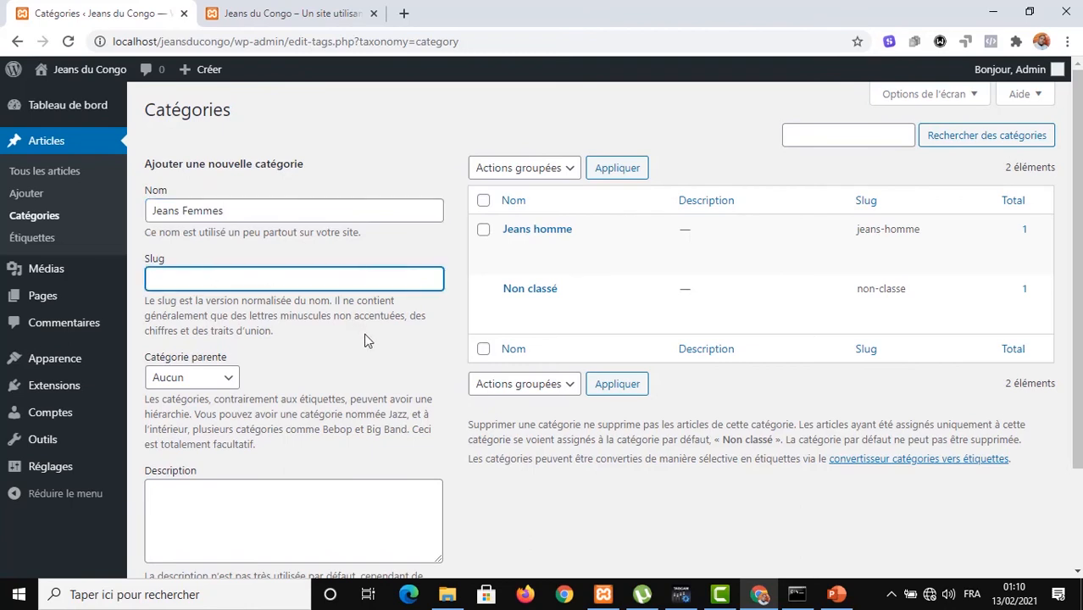
{"action": "left_click", "coordinate": [336, 240]}
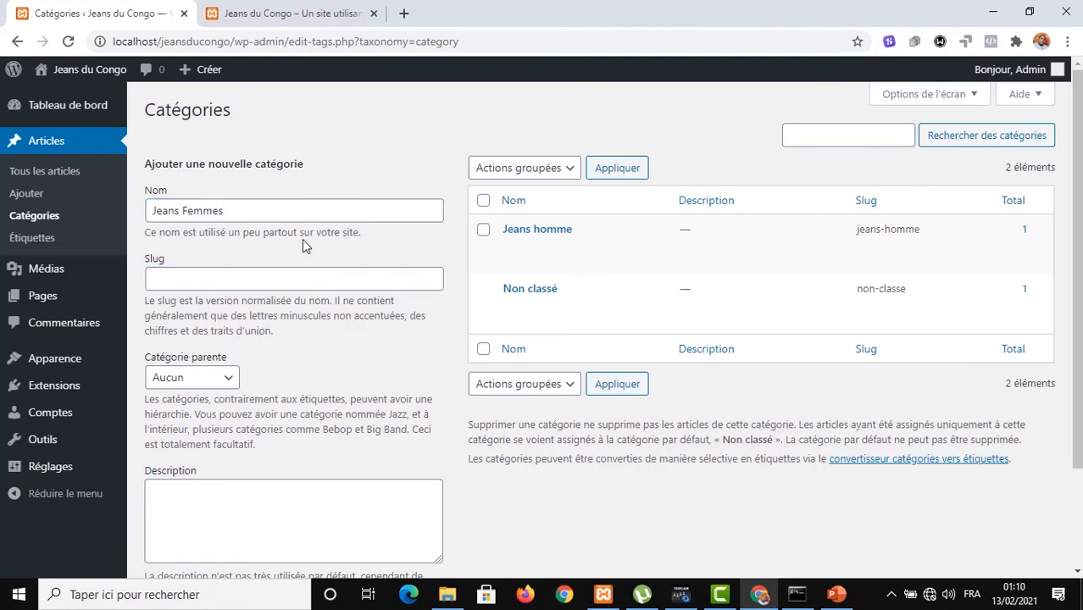
{"action": "left_click", "coordinate": [229, 213]}
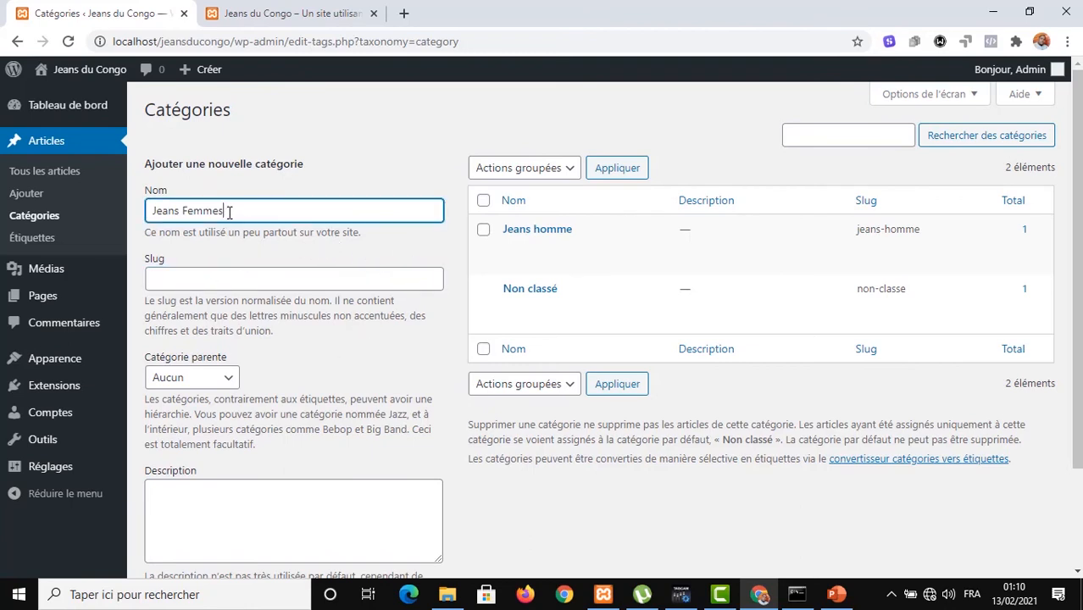
{"action": "left_click_drag", "start_coordinate": [229, 213], "coordinate": [146, 227]}
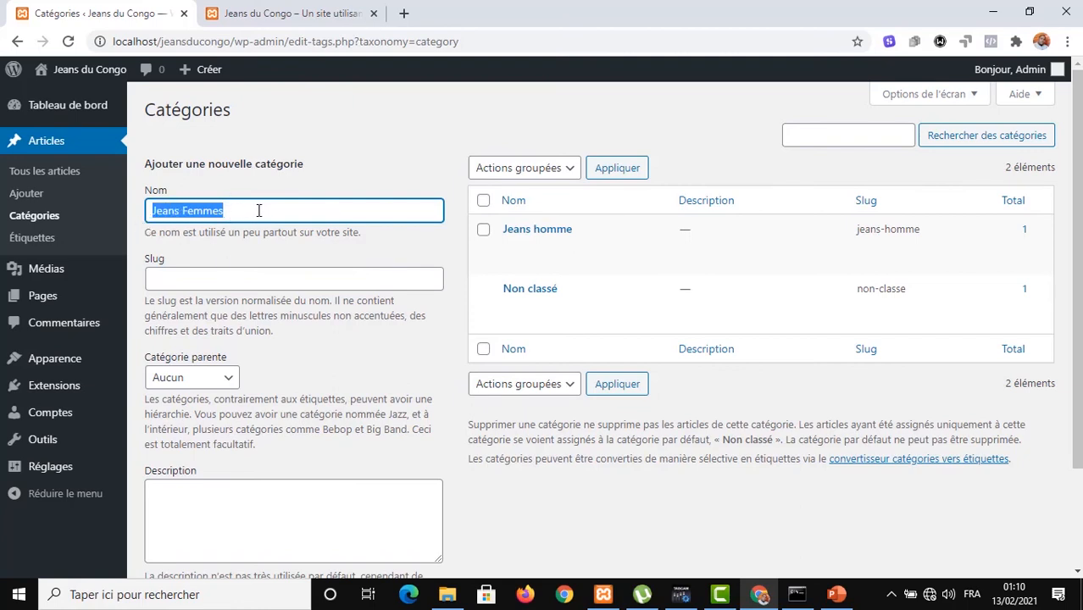
{"action": "left_click_drag", "start_coordinate": [260, 214], "coordinate": [69, 200]}
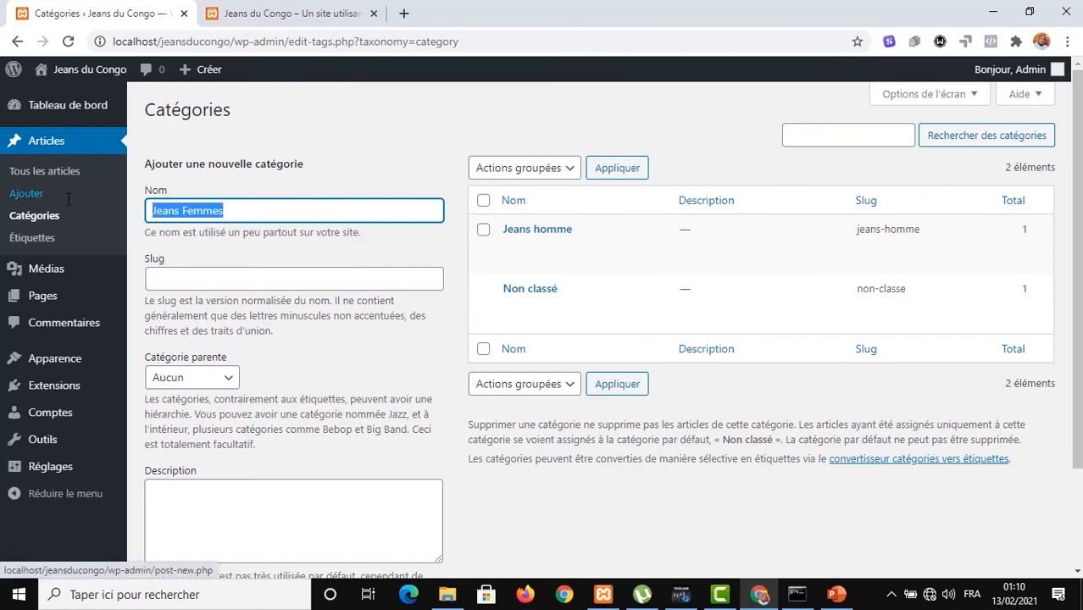
Try "jeans" as the new category's slug and clear the slug again.
{"action": "left_click", "coordinate": [181, 283]}
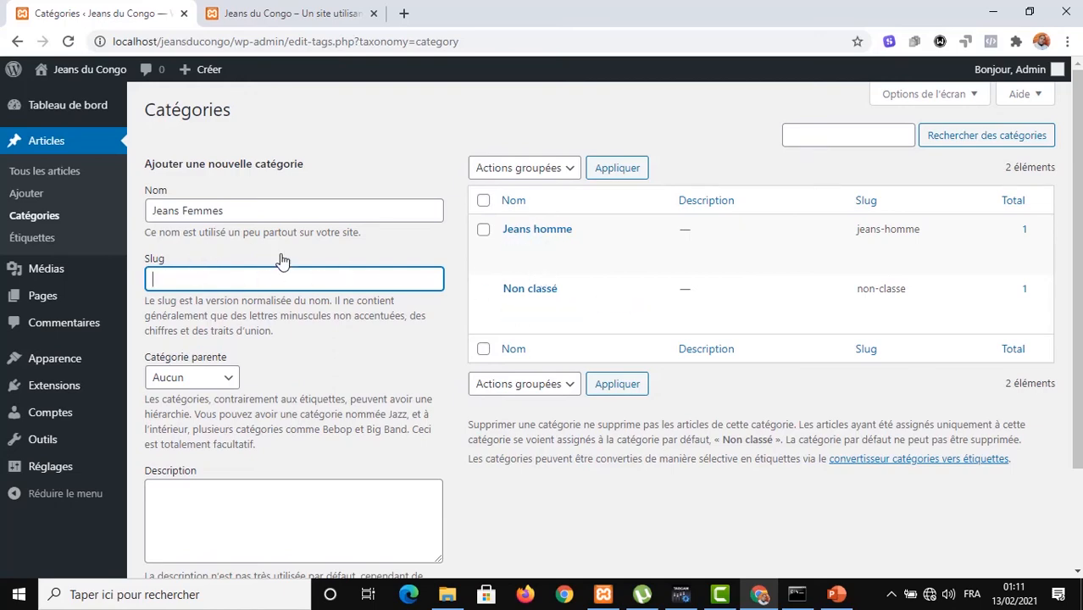
{"action": "scroll", "coordinate": [377, 279], "scroll_direction": "down", "scroll_amount": 1}
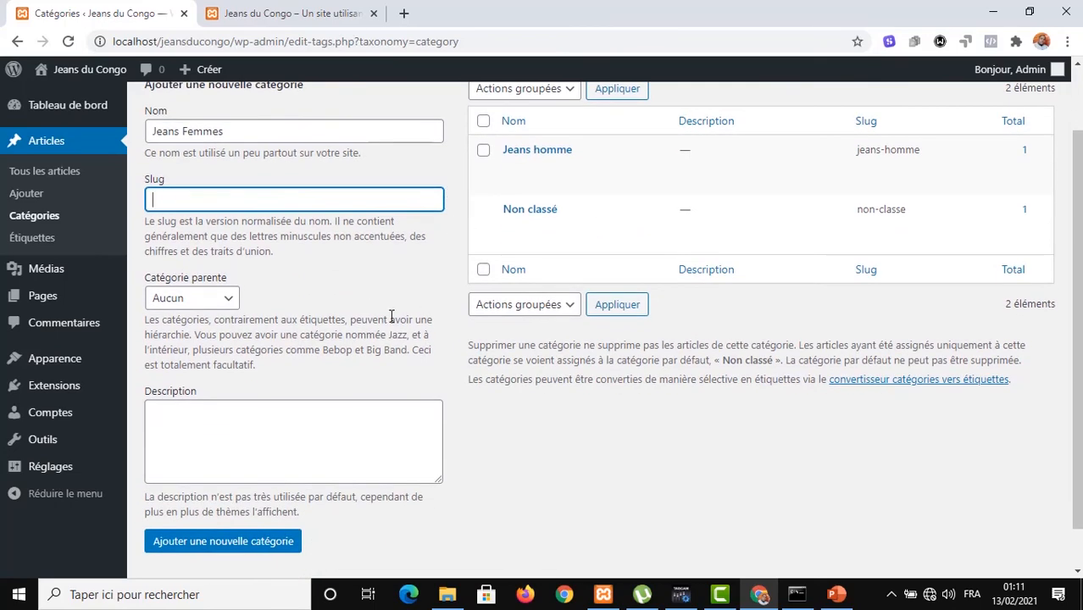
{"action": "scroll", "coordinate": [382, 319], "scroll_direction": "up", "scroll_amount": 1}
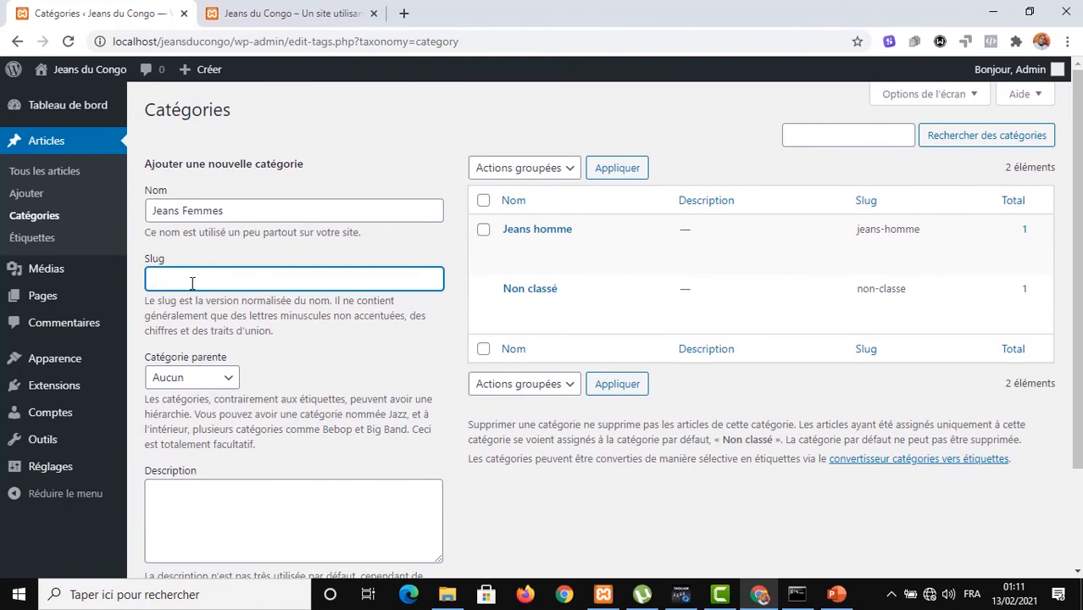
{"action": "type", "text": "eans"}
{"action": "left_click_drag", "start_coordinate": [197, 282], "coordinate": [153, 280]}
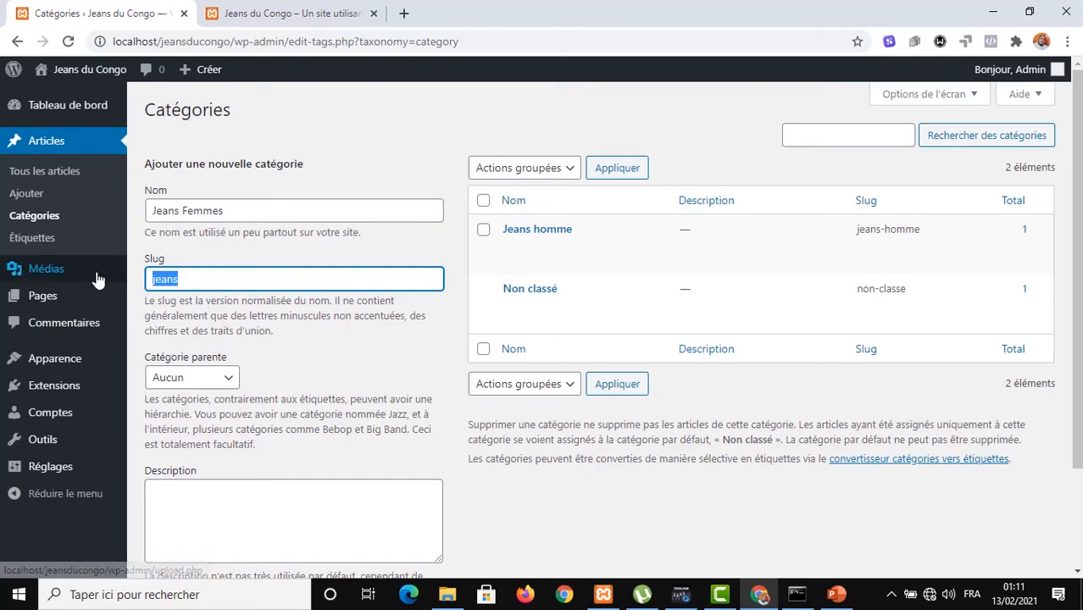
{"action": "key", "text": "BackSpace"}
{"action": "key", "text": "Tab"}
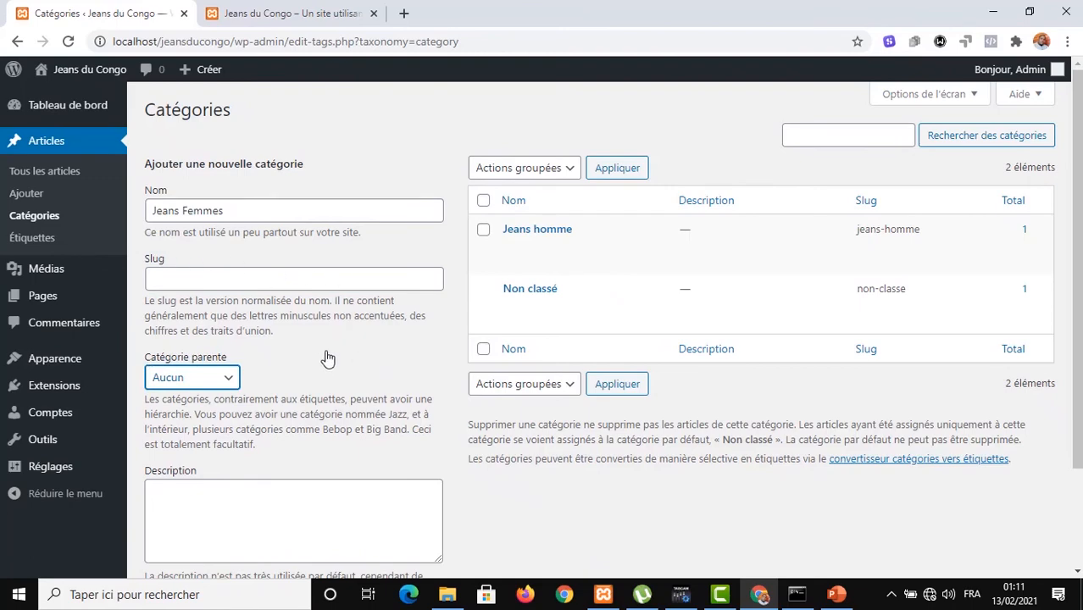
Review the new category form's fields, from name and slug to parent category and description.
{"action": "scroll", "coordinate": [328, 359], "scroll_direction": "down", "scroll_amount": 1}
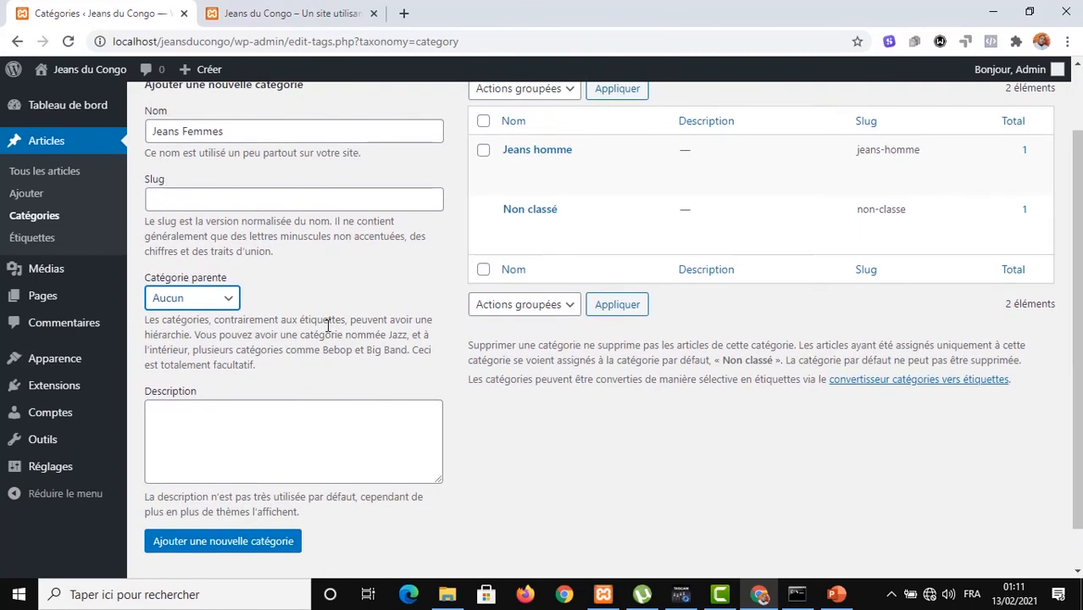
{"action": "scroll", "coordinate": [328, 325], "scroll_direction": "up", "scroll_amount": 1}
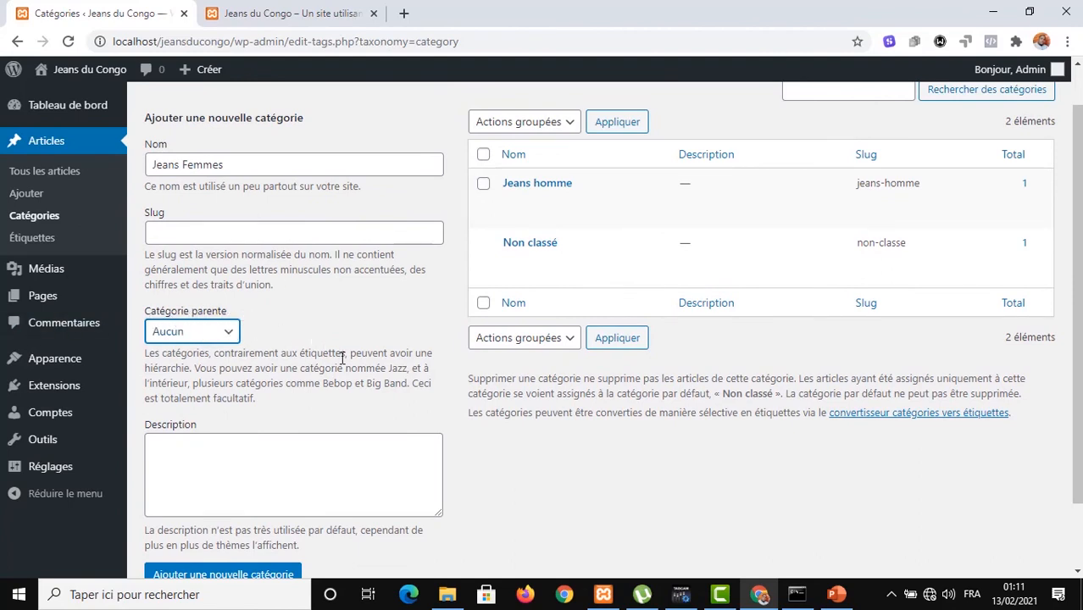
{"action": "scroll", "coordinate": [315, 341], "scroll_direction": "up", "scroll_amount": 1}
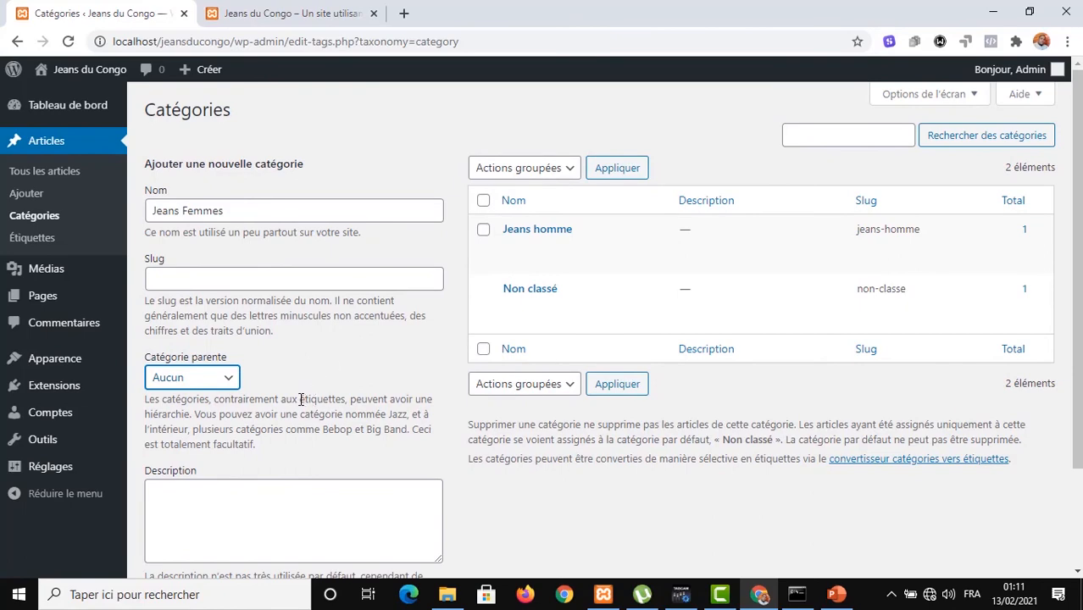
{"action": "scroll", "coordinate": [318, 395], "scroll_direction": "down", "scroll_amount": 3}
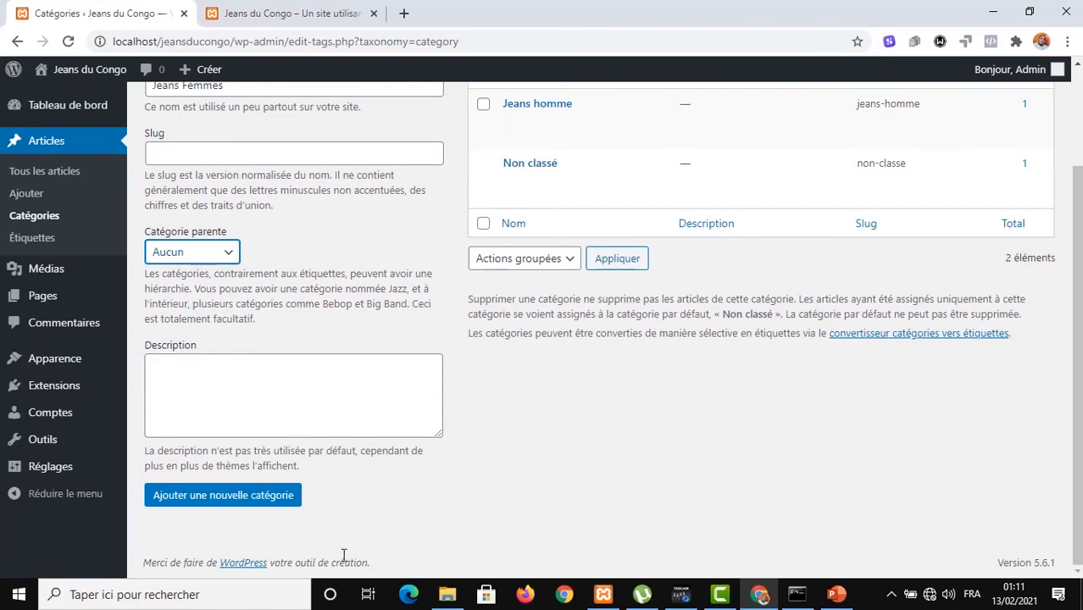
{"action": "scroll", "coordinate": [360, 436], "scroll_direction": "up", "scroll_amount": 3}
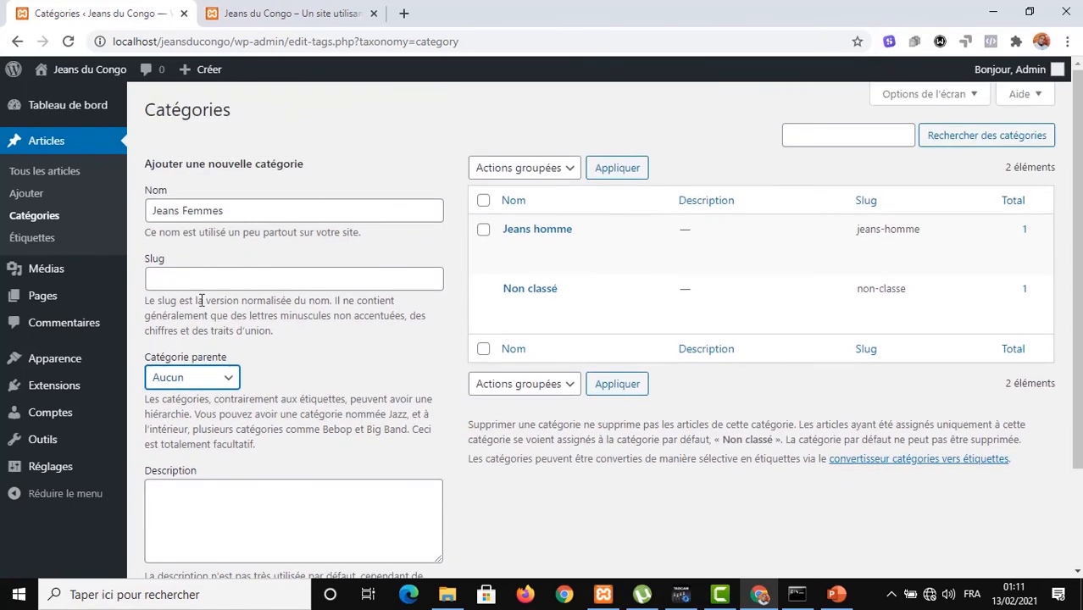
{"action": "scroll", "coordinate": [218, 407], "scroll_direction": "down", "scroll_amount": 3}
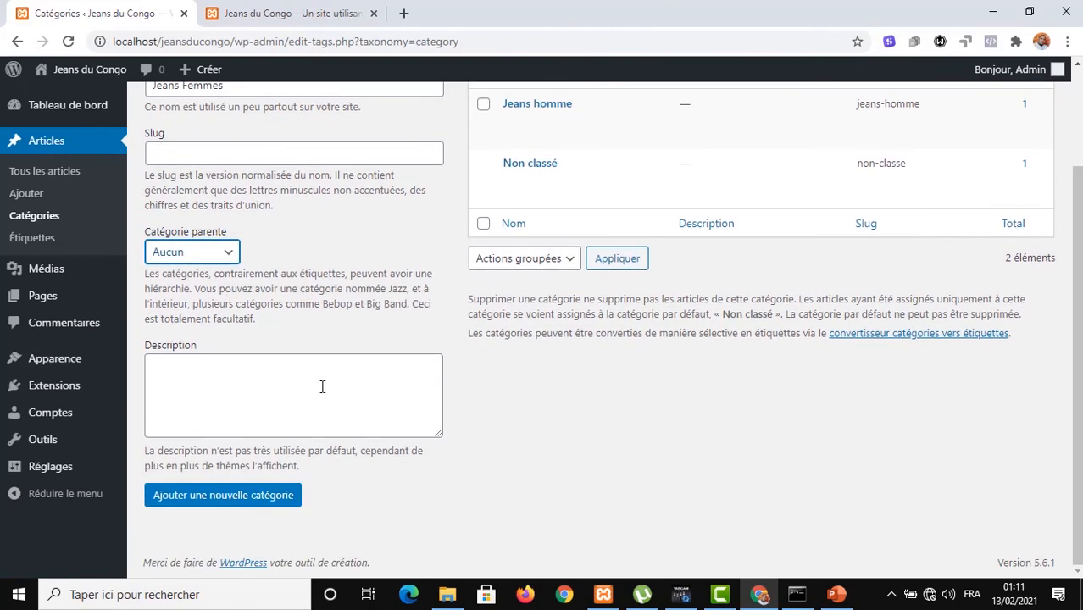
{"action": "left_click", "coordinate": [263, 365]}
{"action": "scroll", "coordinate": [274, 400], "scroll_direction": "up", "scroll_amount": 3}
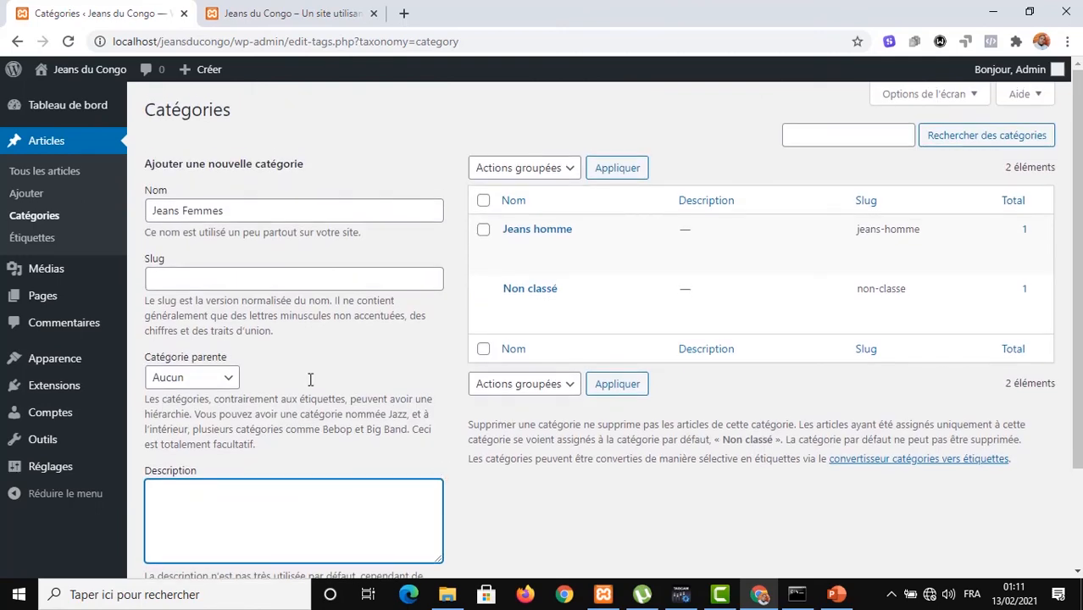
Add the category "Jeans Femmes" with no parent category, leaving its slug and description empty.
{"action": "scroll", "coordinate": [283, 334], "scroll_direction": "down", "scroll_amount": 3}
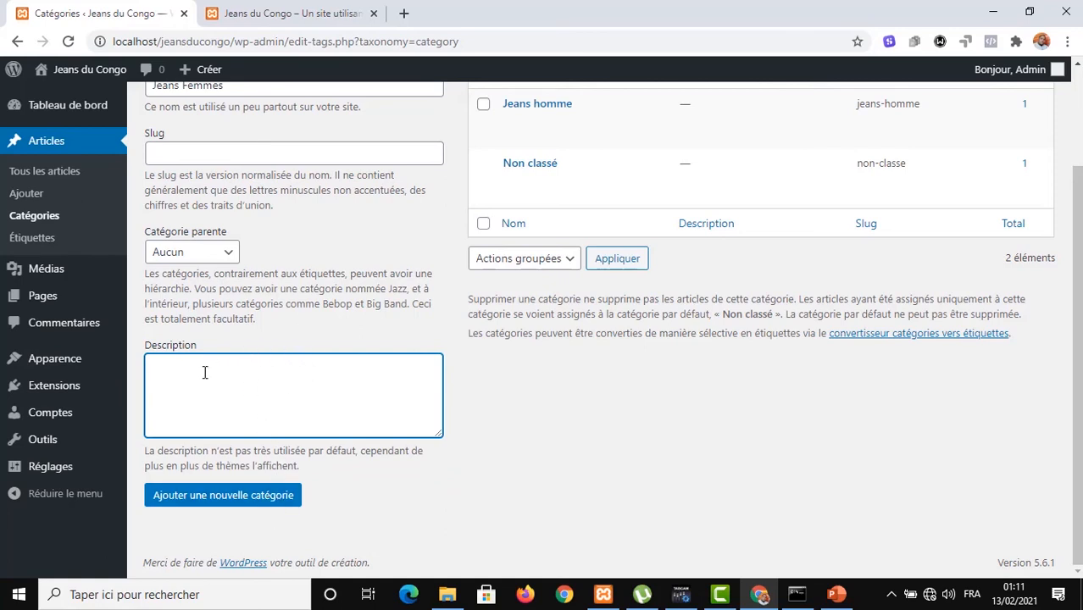
{"action": "scroll", "coordinate": [327, 490], "scroll_direction": "up", "scroll_amount": 1}
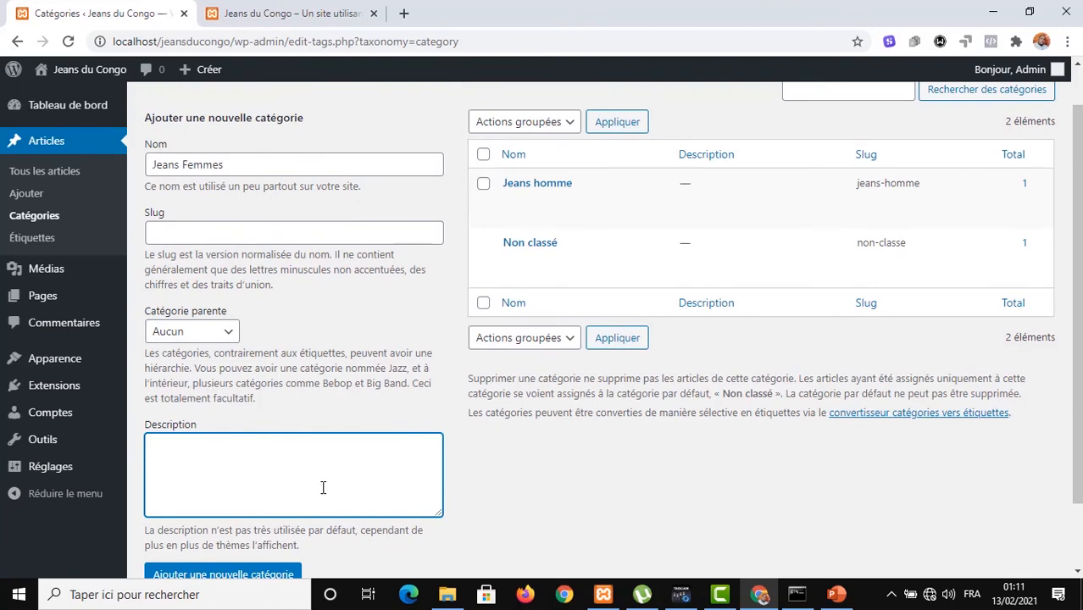
{"action": "scroll", "coordinate": [323, 487], "scroll_direction": "down", "scroll_amount": 1}
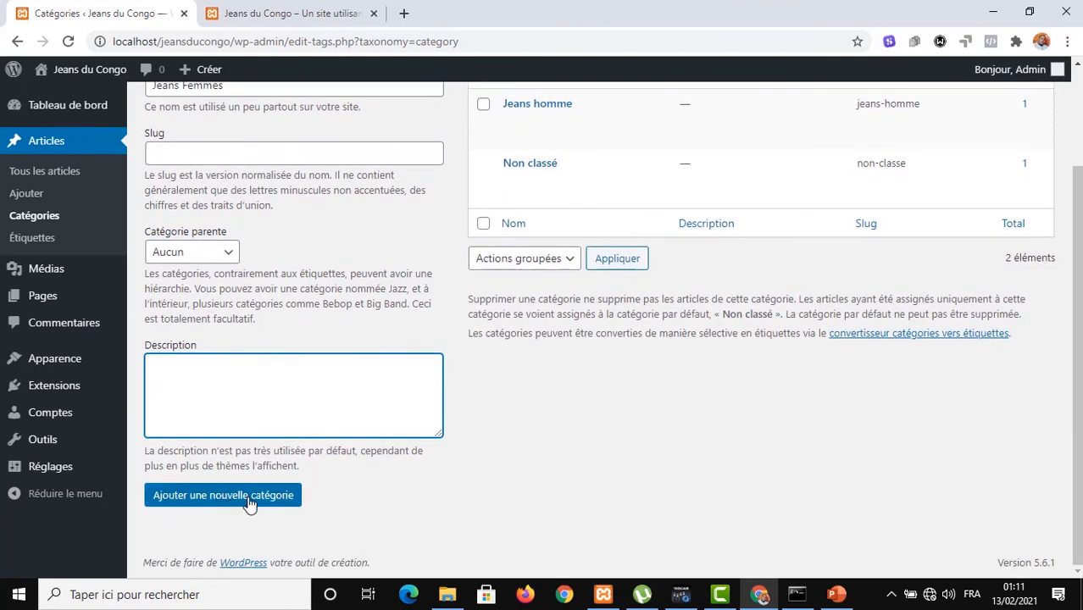
{"action": "left_click", "coordinate": [248, 503]}
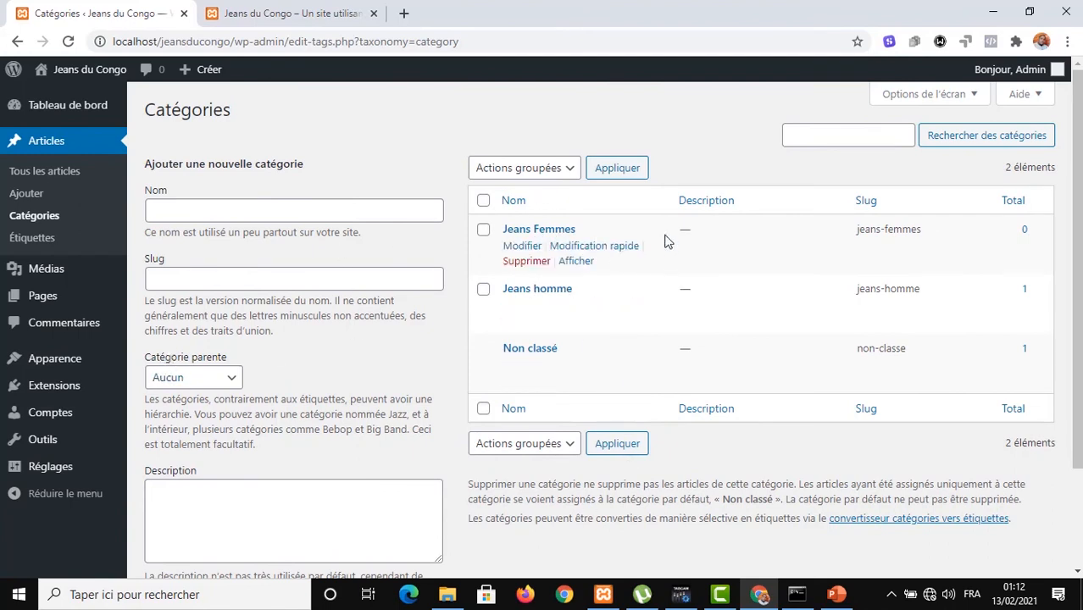
Enter "Jeans filles" as the name of another new category.
{"action": "left_click", "coordinate": [241, 216]}
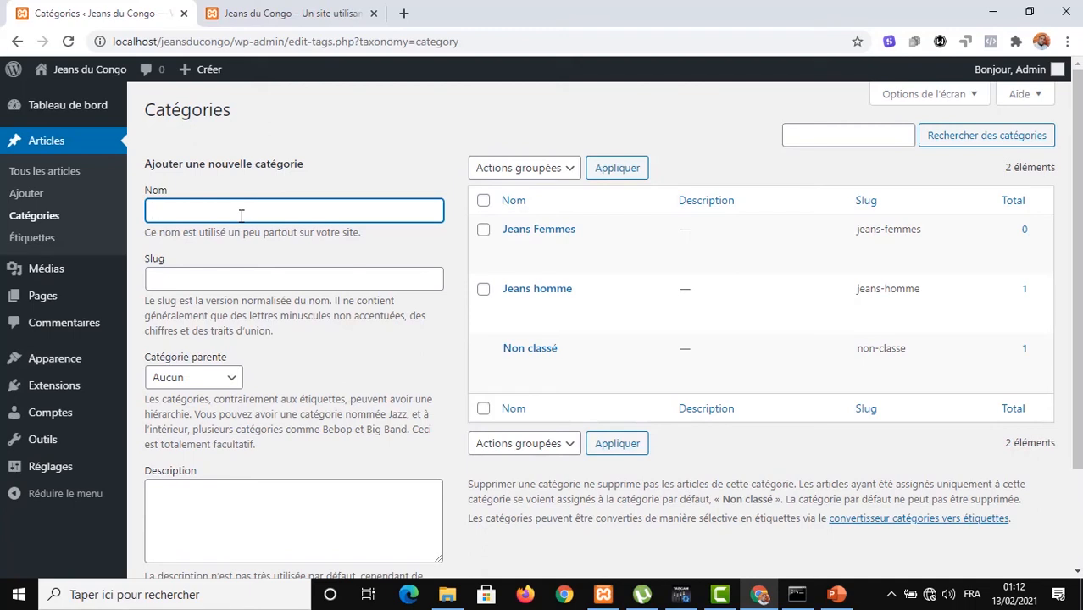
{"action": "type", "text": "Jeans filles"}
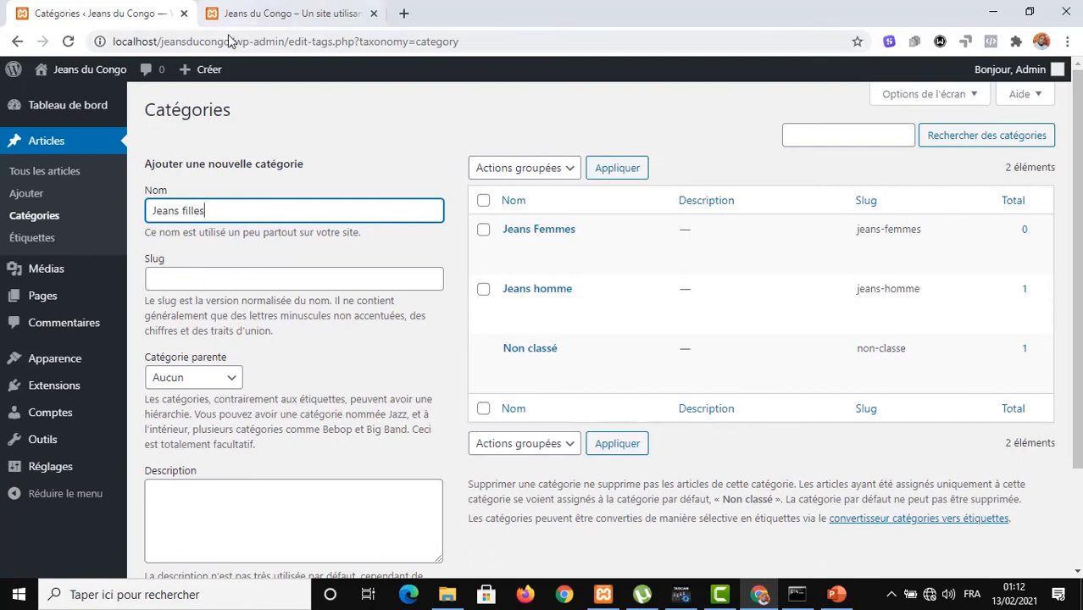
{"action": "left_click", "coordinate": [311, 354]}
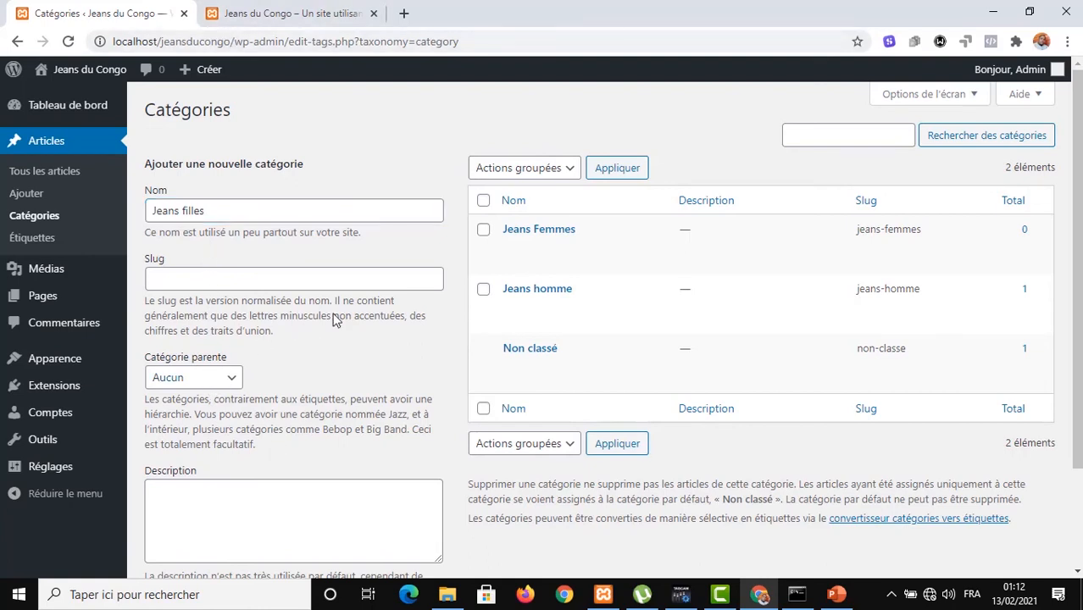
{"action": "left_click_drag", "start_coordinate": [230, 212], "coordinate": [182, 214]}
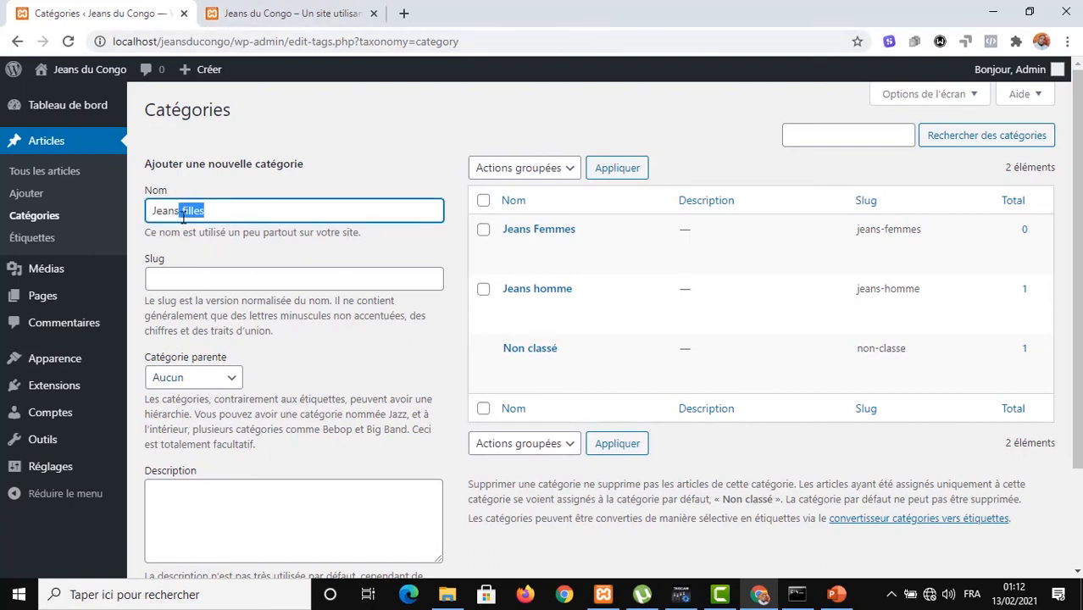
{"action": "left_click", "coordinate": [246, 236]}
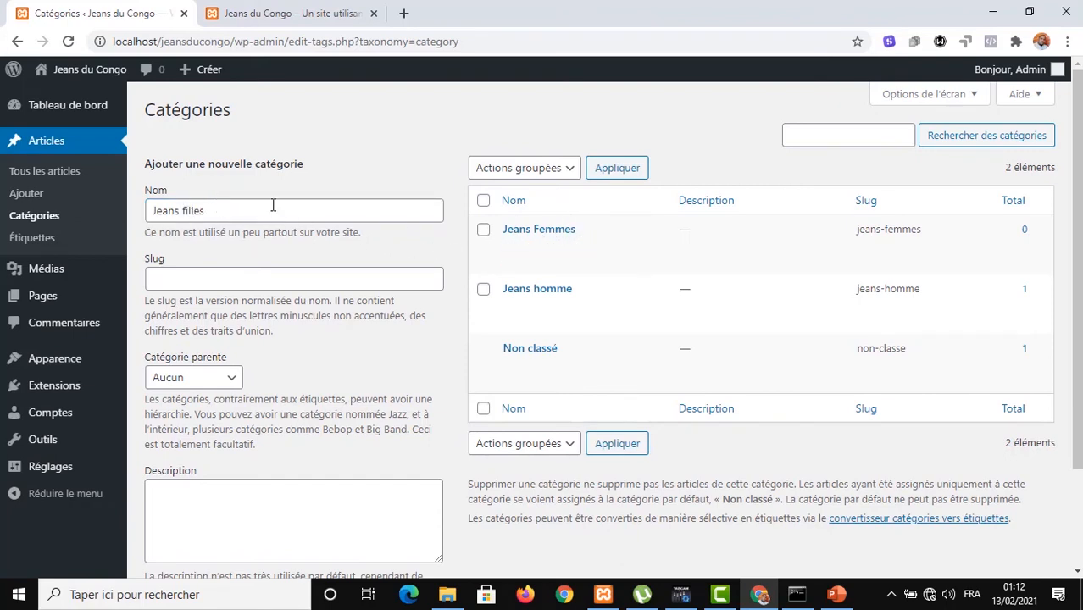
{"action": "left_click", "coordinate": [207, 211]}
{"action": "left_click", "coordinate": [217, 235]}
{"action": "left_click", "coordinate": [221, 210]}
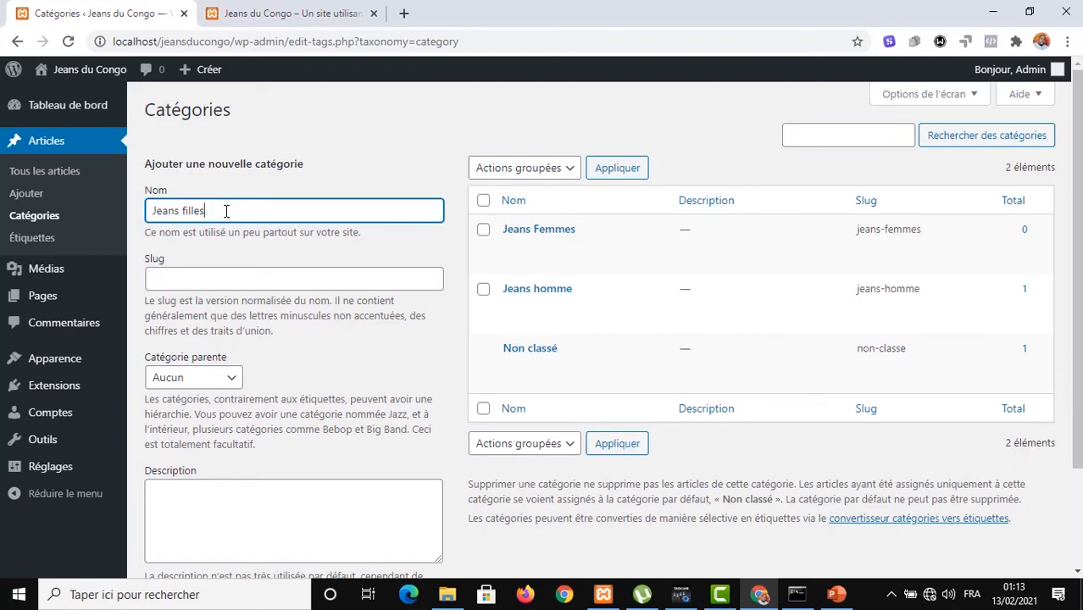
{"action": "left_click_drag", "start_coordinate": [230, 211], "coordinate": [154, 207]}
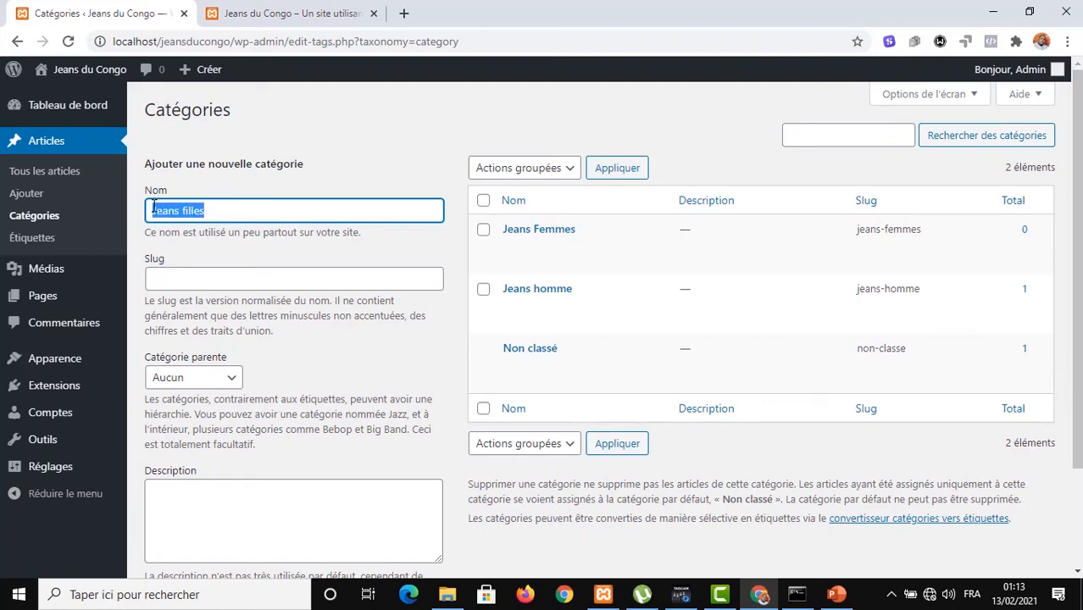
{"action": "left_click", "coordinate": [224, 212]}
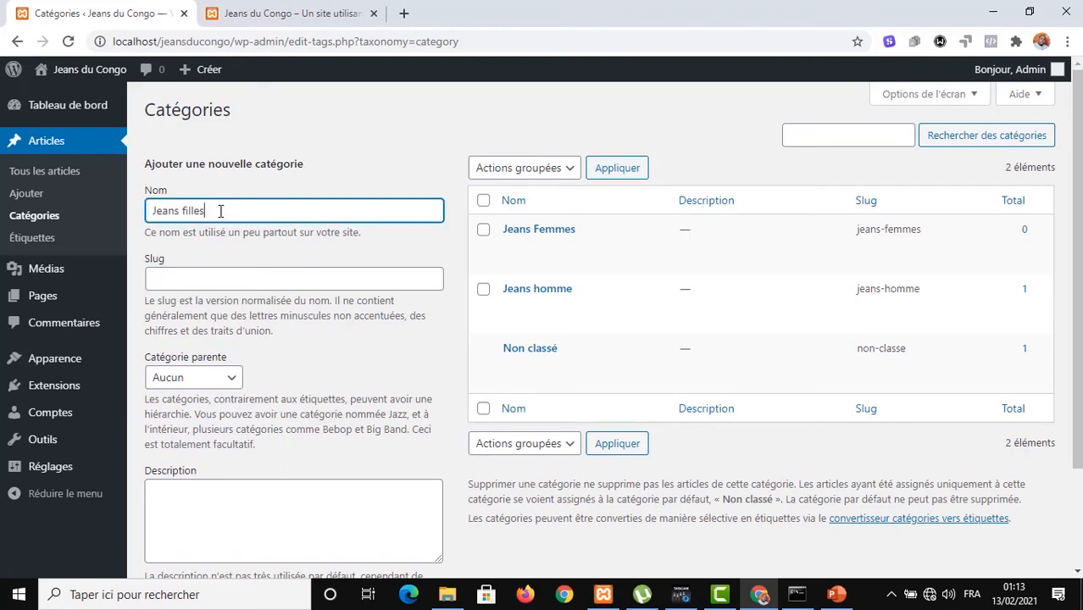
Replace the new category's name with "Jeans pour fillette".
{"action": "left_click_drag", "start_coordinate": [220, 211], "coordinate": [155, 214]}
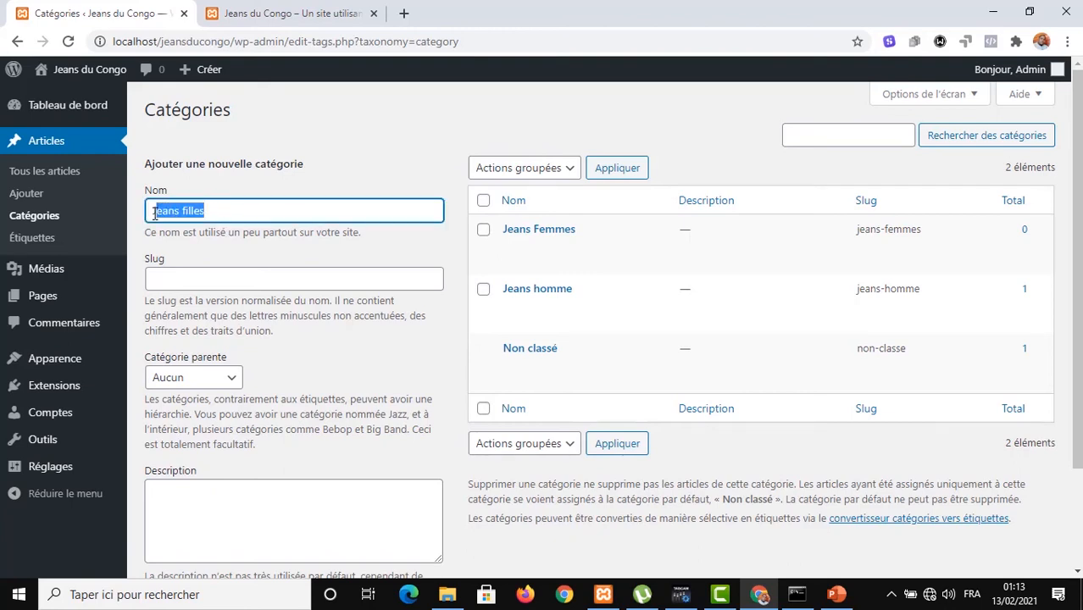
{"action": "key", "text": "BackSpace"}
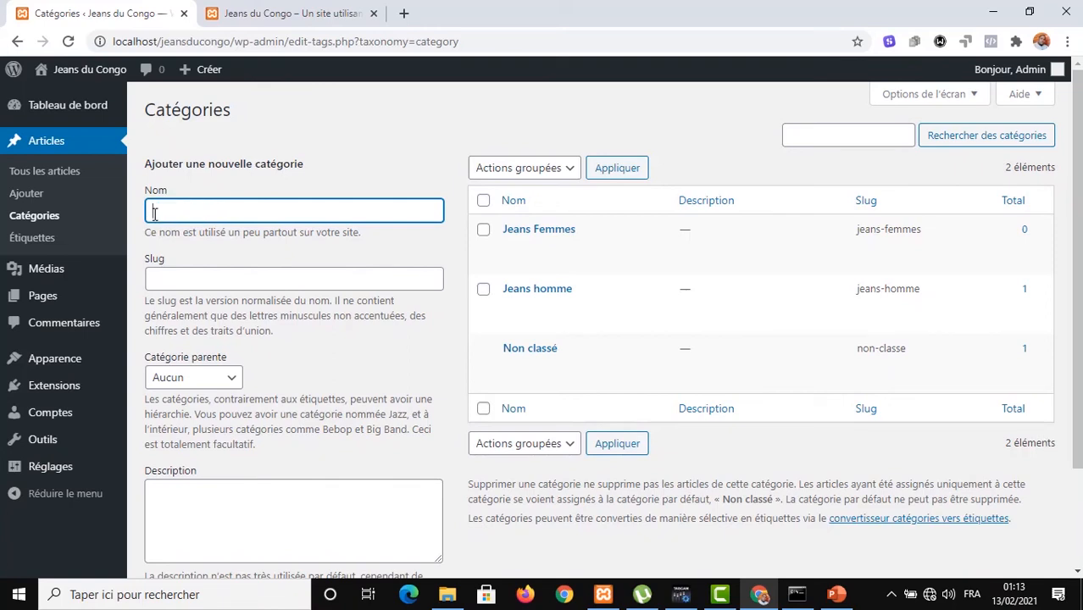
{"action": "type", "text": "Jeans pour fillette"}
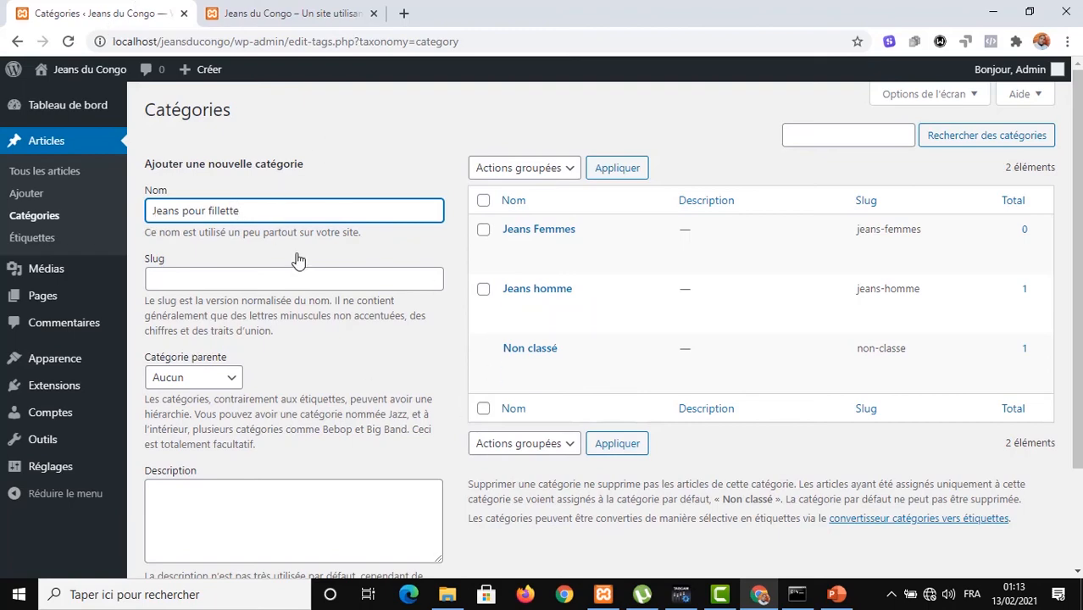
{"action": "scroll", "coordinate": [333, 348], "scroll_direction": "down", "scroll_amount": 2}
{"action": "scroll", "coordinate": [335, 349], "scroll_direction": "up", "scroll_amount": 2}
{"action": "left_click", "coordinate": [309, 336]}
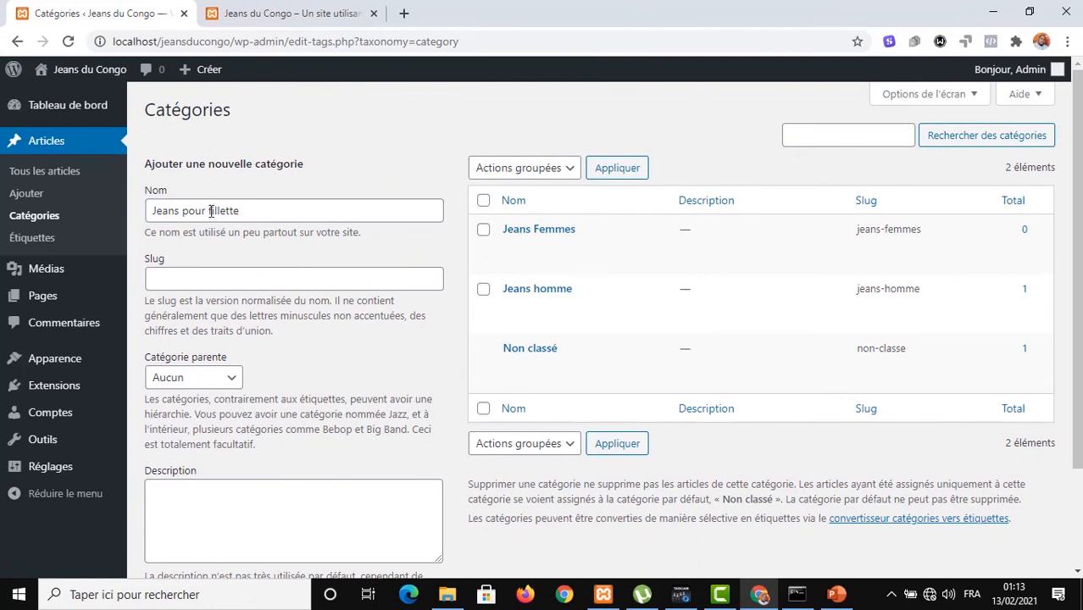
Set "Jeans Femmes" as the parent category and add the new category, leaving its slug and description empty.
{"action": "mouse_move", "coordinate": [550, 226]}
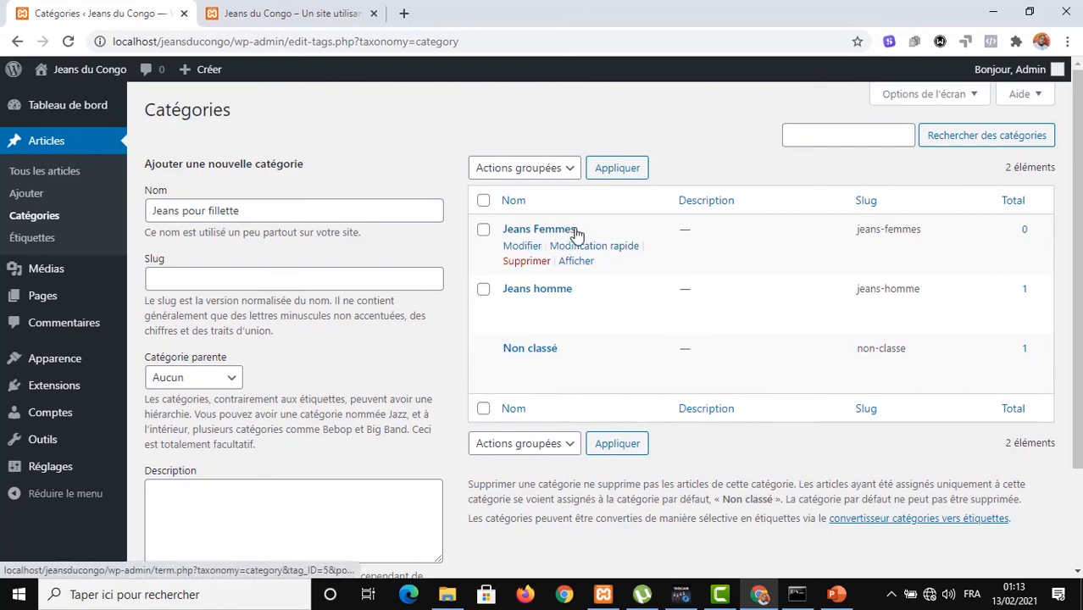
{"action": "mouse_move", "coordinate": [509, 299]}
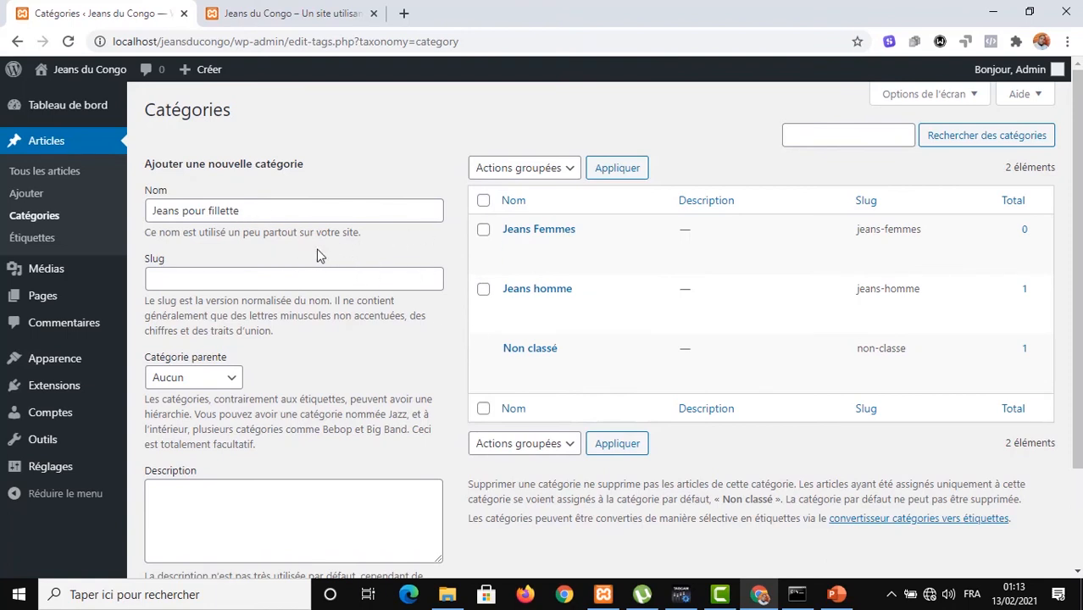
{"action": "mouse_move", "coordinate": [634, 249]}
{"action": "left_click", "coordinate": [232, 381]}
{"action": "left_click", "coordinate": [227, 414]}
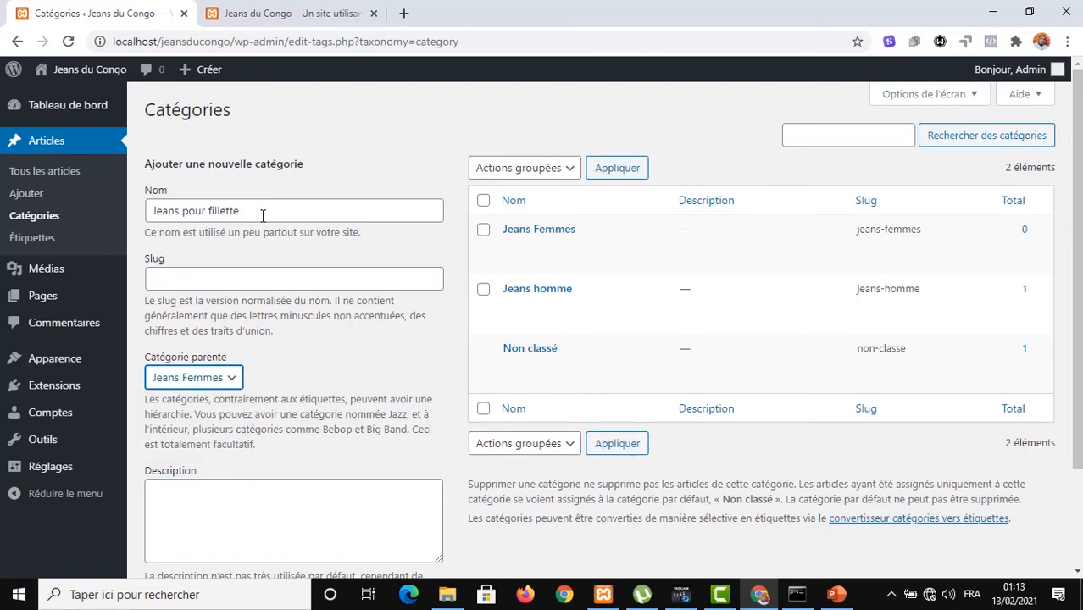
{"action": "scroll", "coordinate": [314, 441], "scroll_direction": "down", "scroll_amount": 3}
{"action": "left_click", "coordinate": [225, 500]}
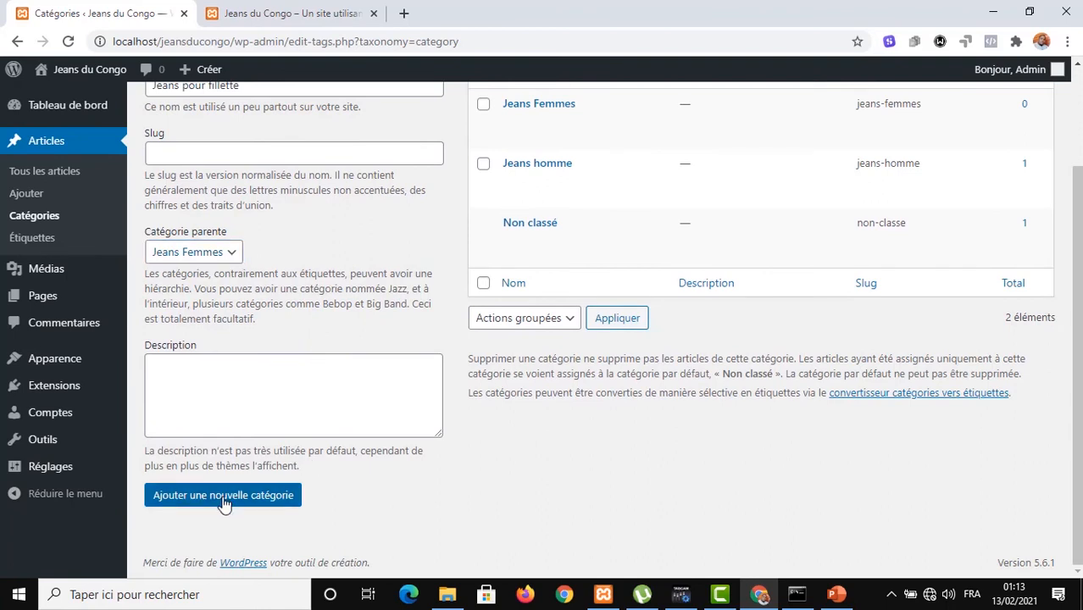
Look over the category list, and open the article tags page (Étiquettes) to view its form and existing tags.
{"action": "scroll", "coordinate": [508, 251], "scroll_direction": "up", "scroll_amount": 2}
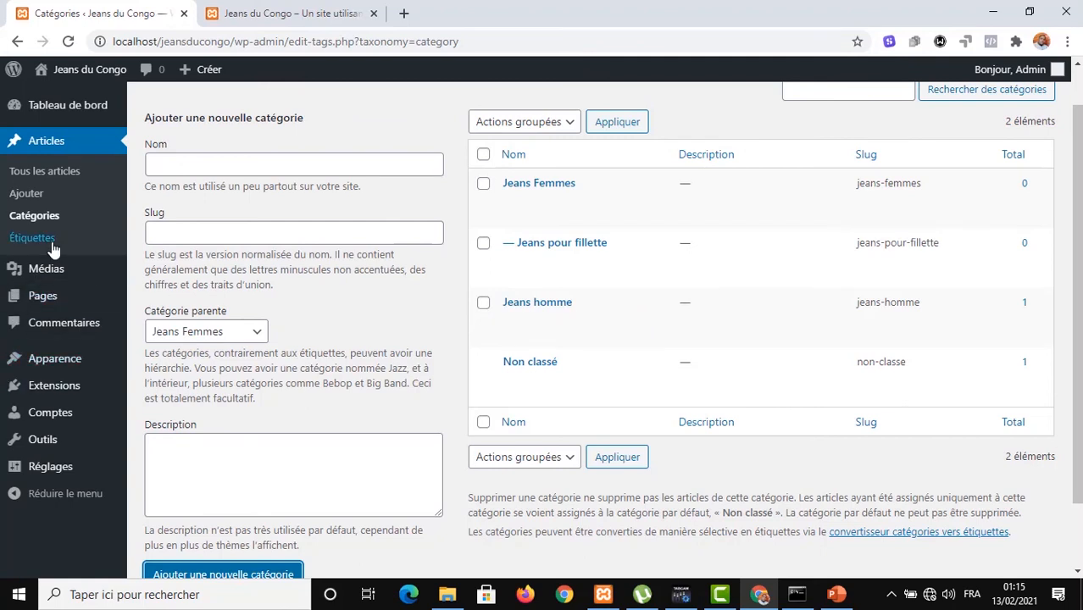
{"action": "scroll", "coordinate": [484, 283], "scroll_direction": "up", "scroll_amount": 1}
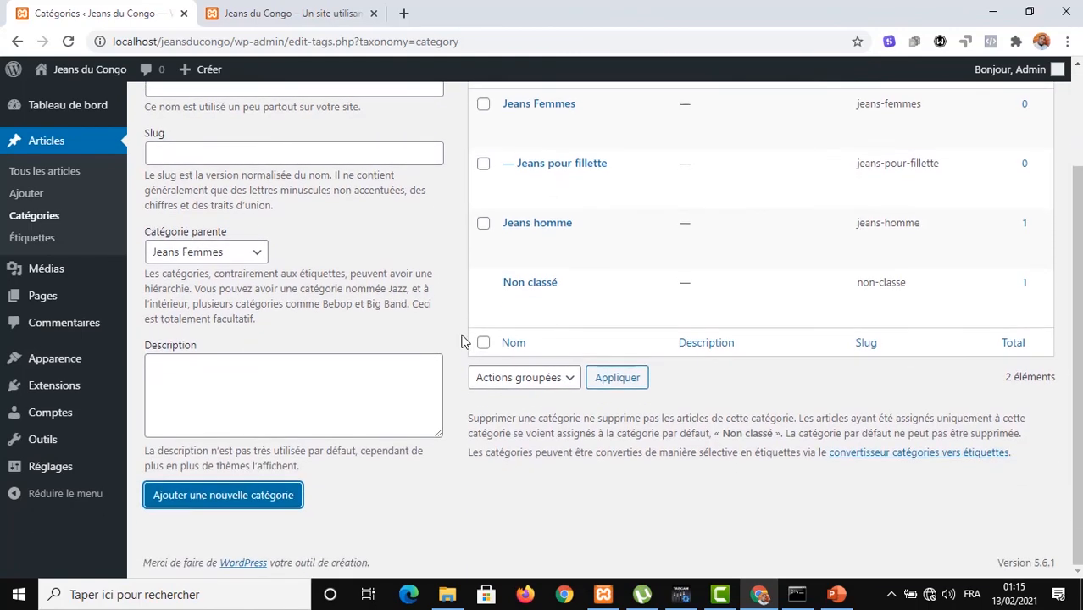
{"action": "scroll", "coordinate": [462, 339], "scroll_direction": "down", "scroll_amount": 2}
{"action": "scroll", "coordinate": [580, 417], "scroll_direction": "up", "scroll_amount": 2}
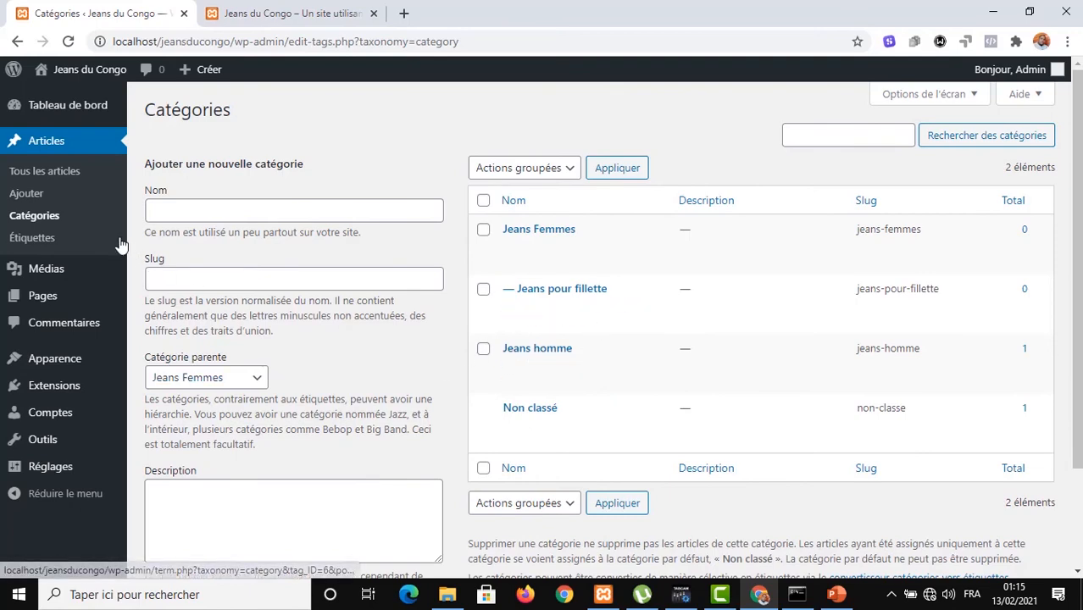
{"action": "scroll", "coordinate": [303, 305], "scroll_direction": "down", "scroll_amount": 1}
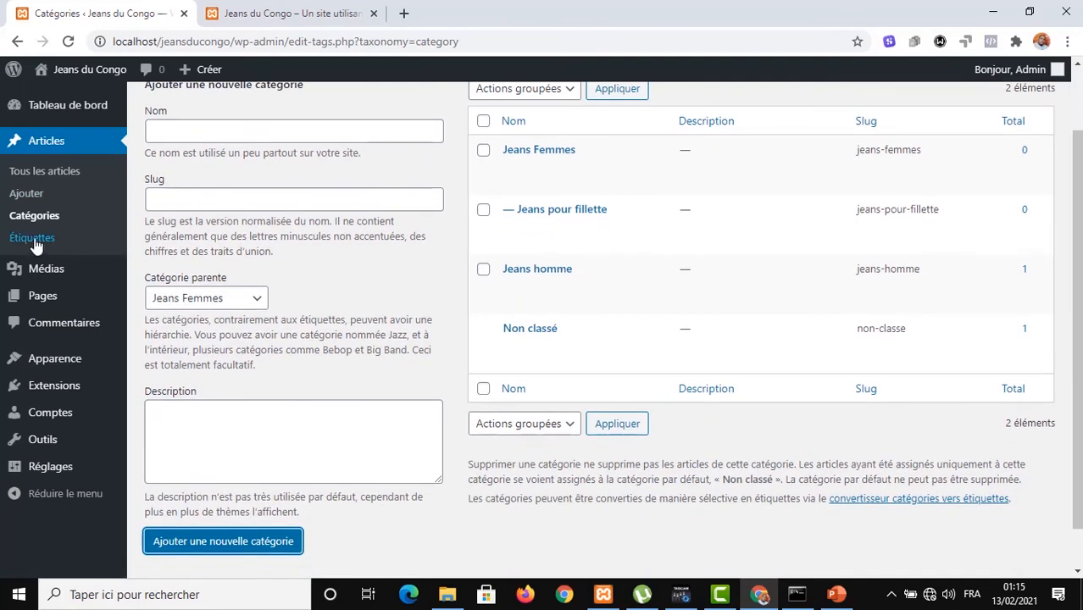
{"action": "left_click", "coordinate": [32, 238]}
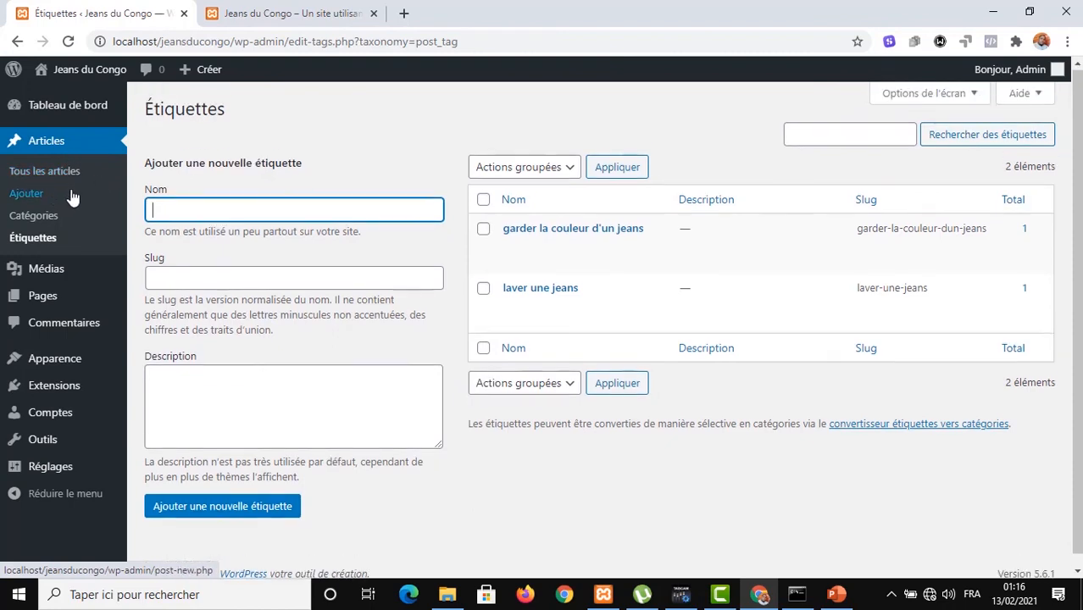
{"action": "scroll", "coordinate": [51, 202], "scroll_direction": "down", "scroll_amount": 1}
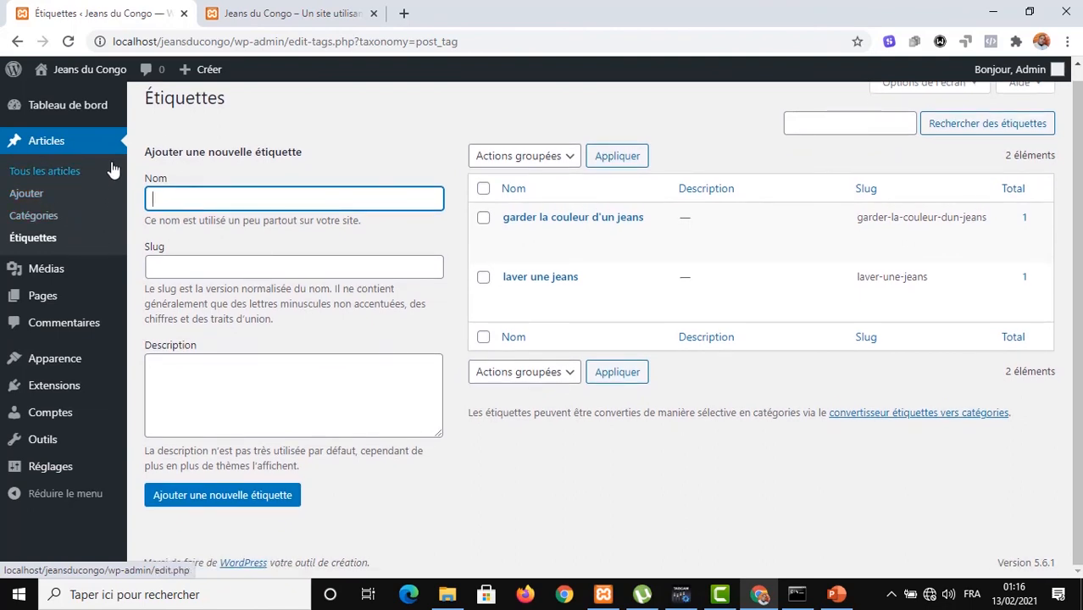
Switch to the PowerPoint slide "Prise en main de WordPress" to check the course outline, and return to the browser.
{"action": "left_click", "coordinate": [837, 595]}
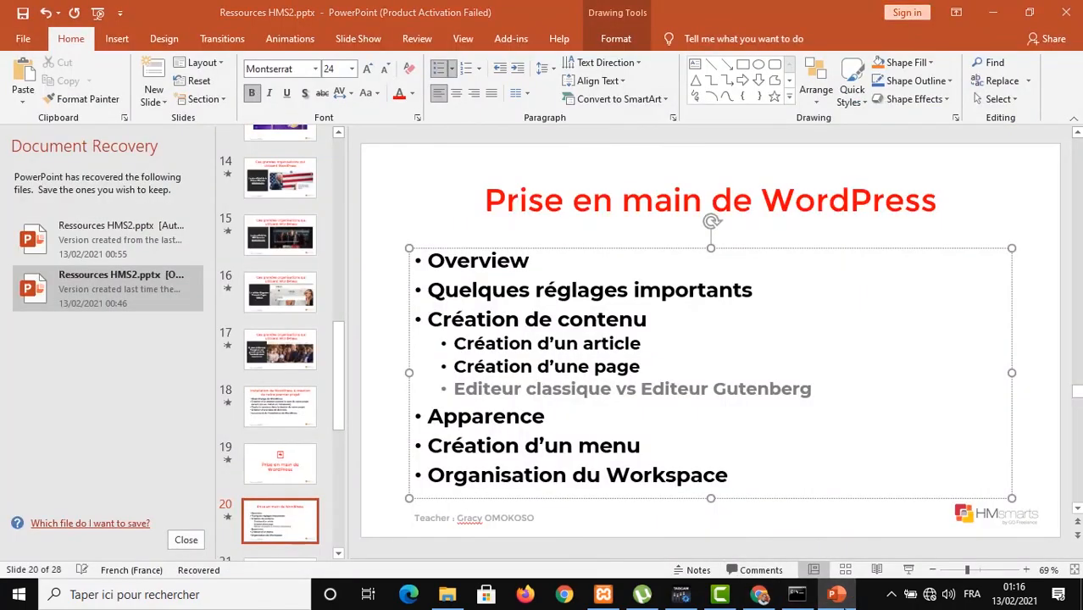
{"action": "left_click", "coordinate": [839, 596]}
{"action": "left_click", "coordinate": [839, 596]}
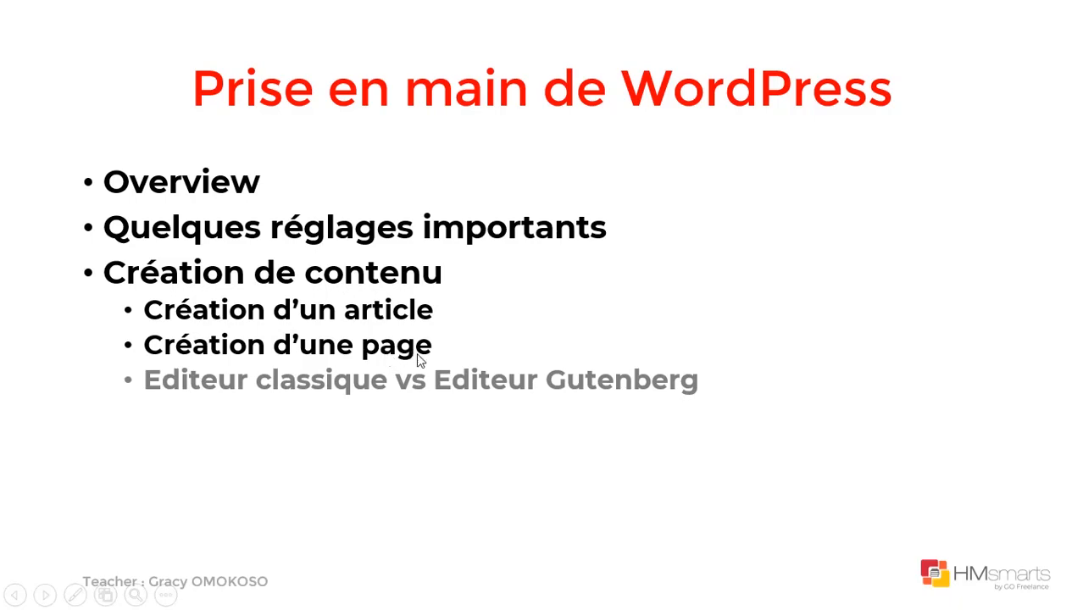
{"action": "key", "text": "alt+Tab"}
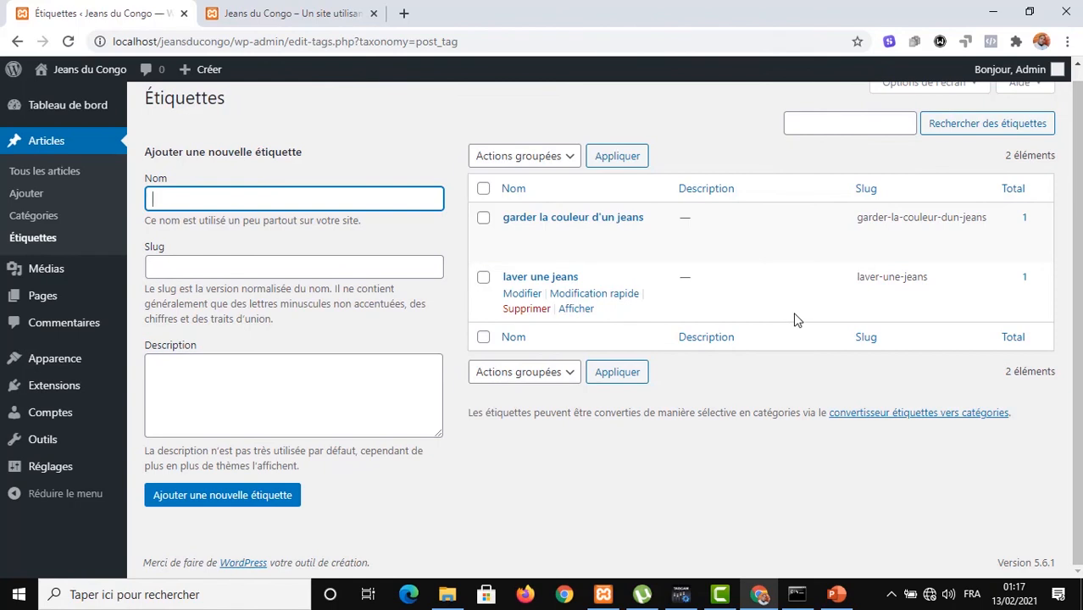
View the published article "Comment laver son jeans" from the public home page, and return to the tags administration.
{"action": "left_click", "coordinate": [309, 14]}
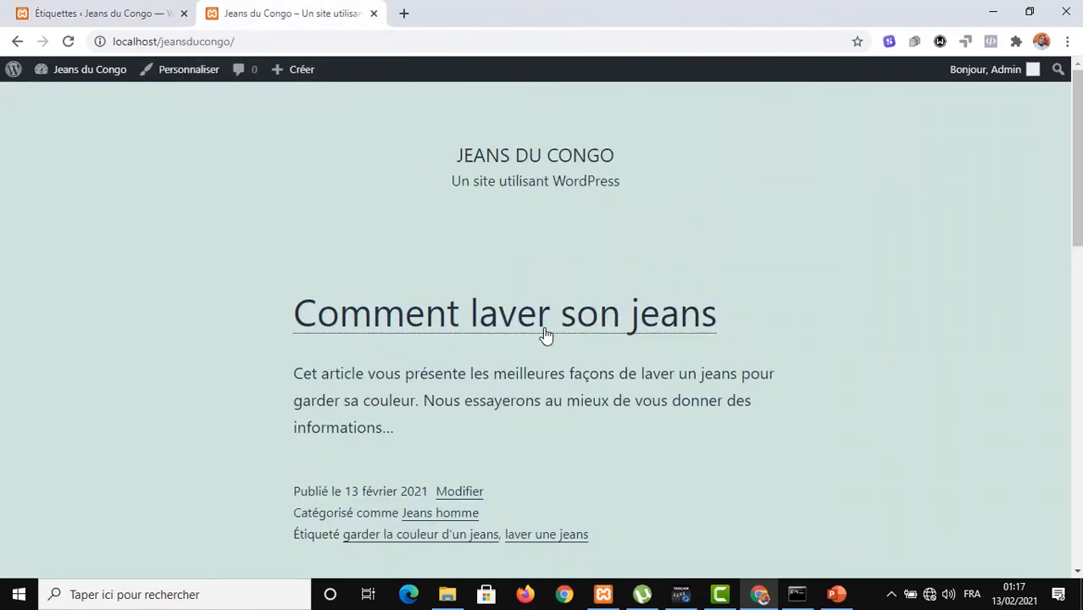
{"action": "scroll", "coordinate": [547, 335], "scroll_direction": "down", "scroll_amount": 3}
{"action": "scroll", "coordinate": [543, 322], "scroll_direction": "up", "scroll_amount": 1}
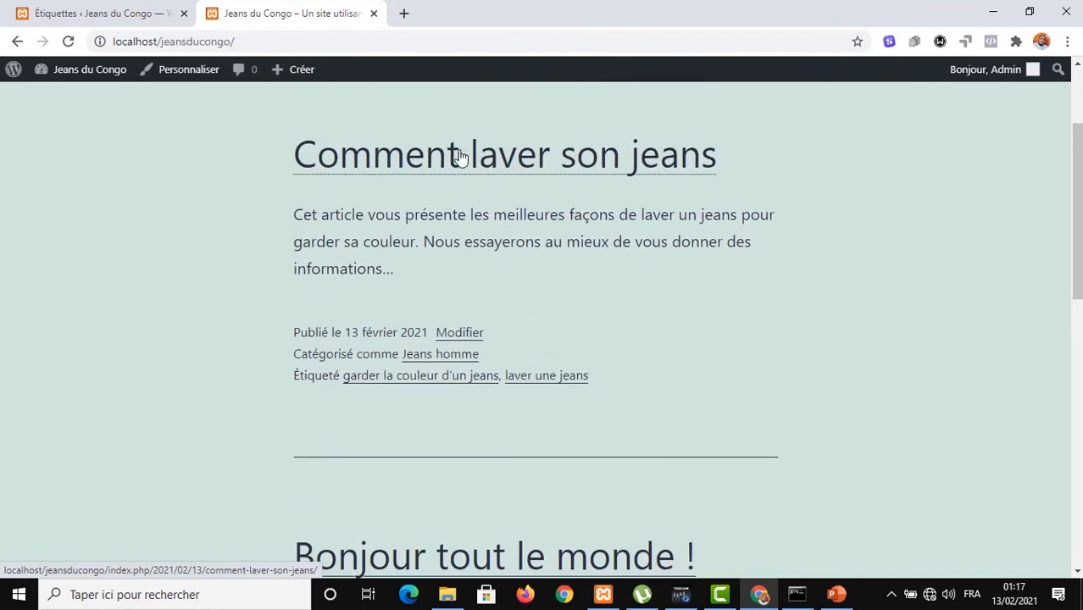
{"action": "left_click", "coordinate": [512, 164]}
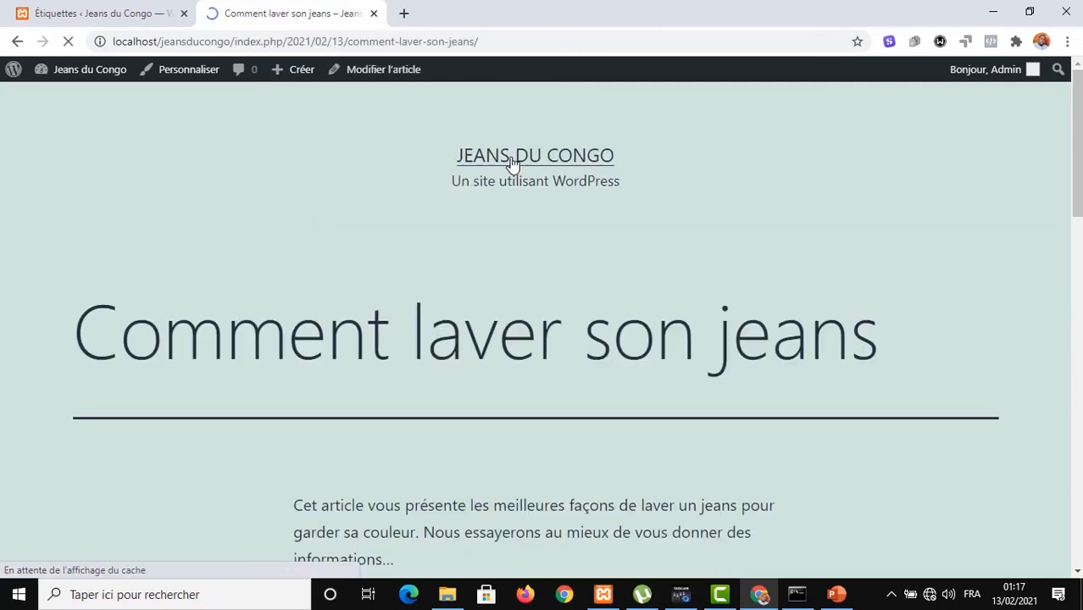
{"action": "scroll", "coordinate": [508, 279], "scroll_direction": "down", "scroll_amount": 10}
{"action": "scroll", "coordinate": [786, 375], "scroll_direction": "up", "scroll_amount": 10}
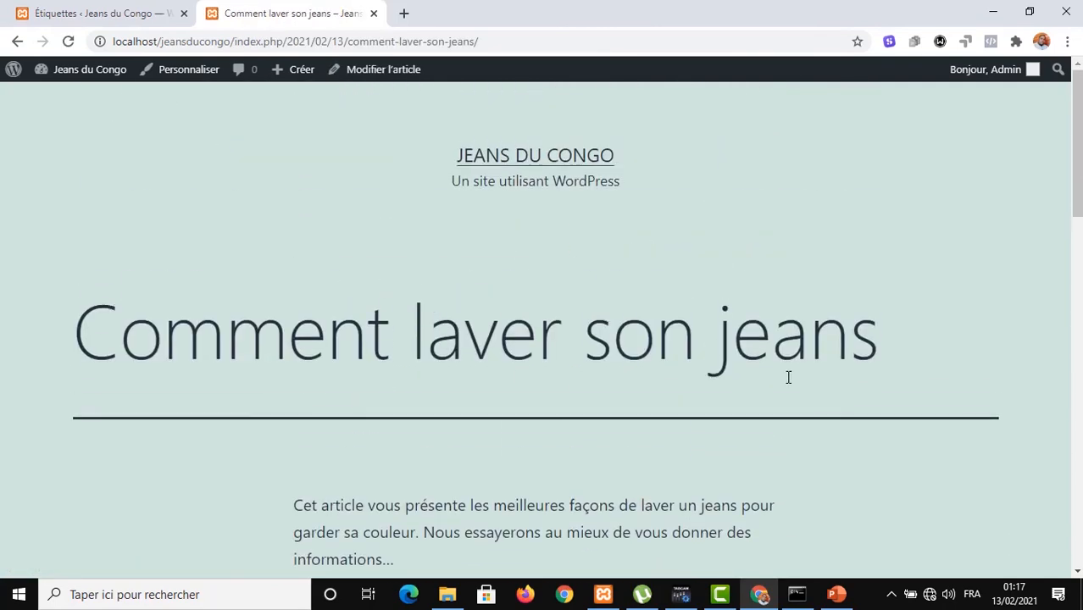
{"action": "scroll", "coordinate": [680, 314], "scroll_direction": "down", "scroll_amount": 6}
{"action": "scroll", "coordinate": [919, 254], "scroll_direction": "up", "scroll_amount": 5}
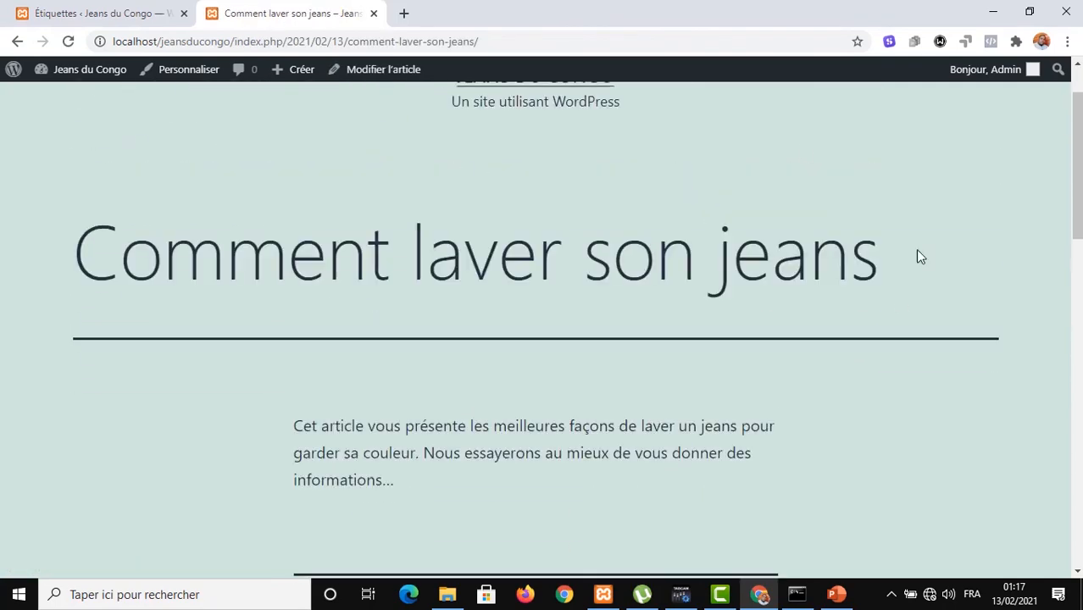
{"action": "scroll", "coordinate": [393, 199], "scroll_direction": "up", "scroll_amount": 2}
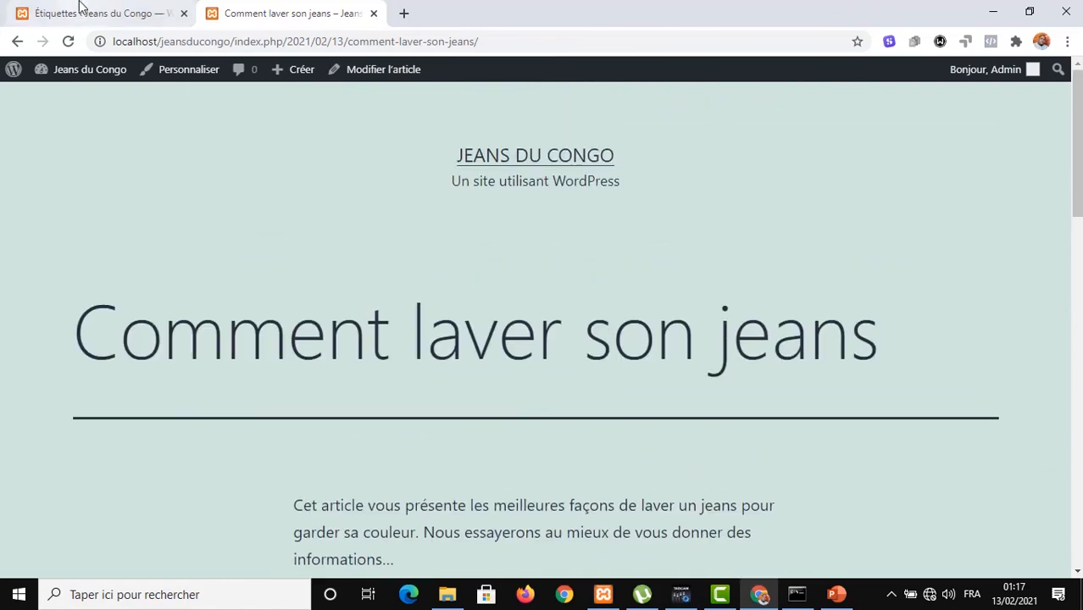
{"action": "left_click", "coordinate": [81, 11]}
{"action": "scroll", "coordinate": [591, 348], "scroll_direction": "up", "scroll_amount": 1}
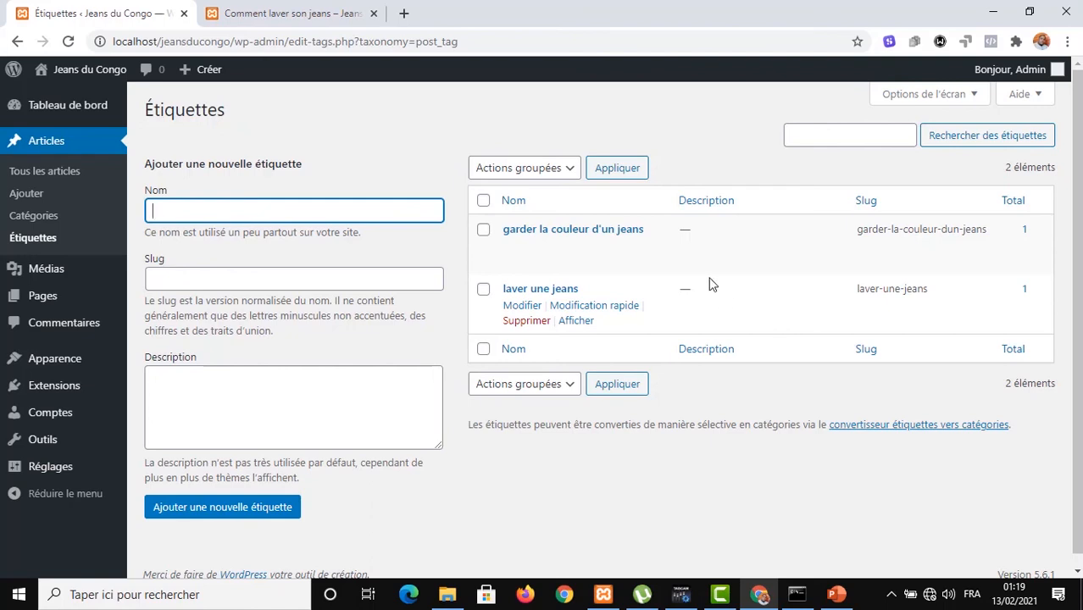
Open the administration's list of pages, examine the articles on the public home page, and return to the list.
{"action": "left_click", "coordinate": [47, 302]}
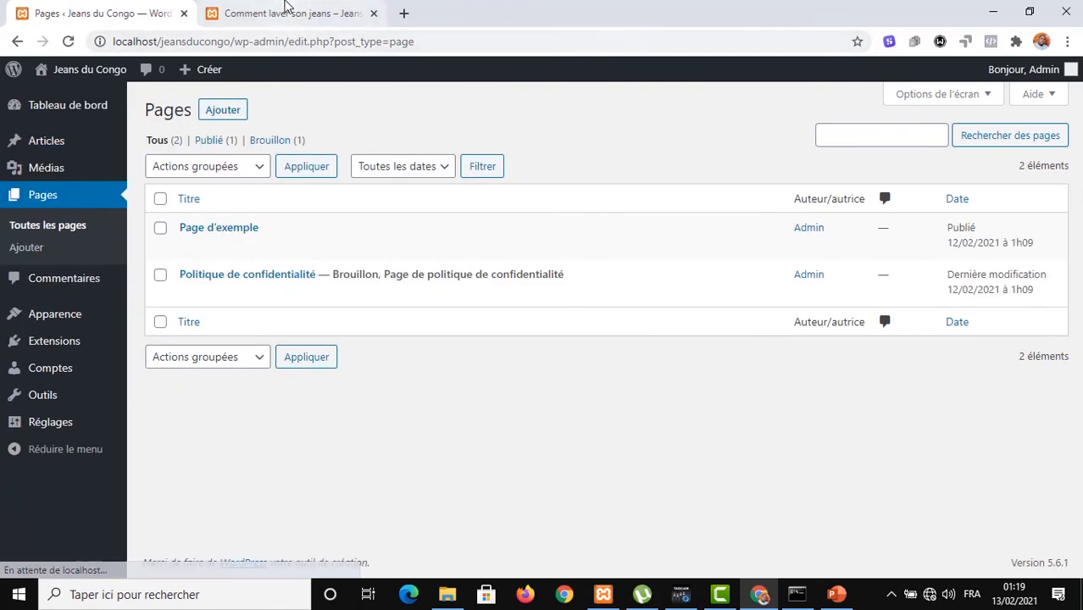
{"action": "left_click", "coordinate": [288, 13]}
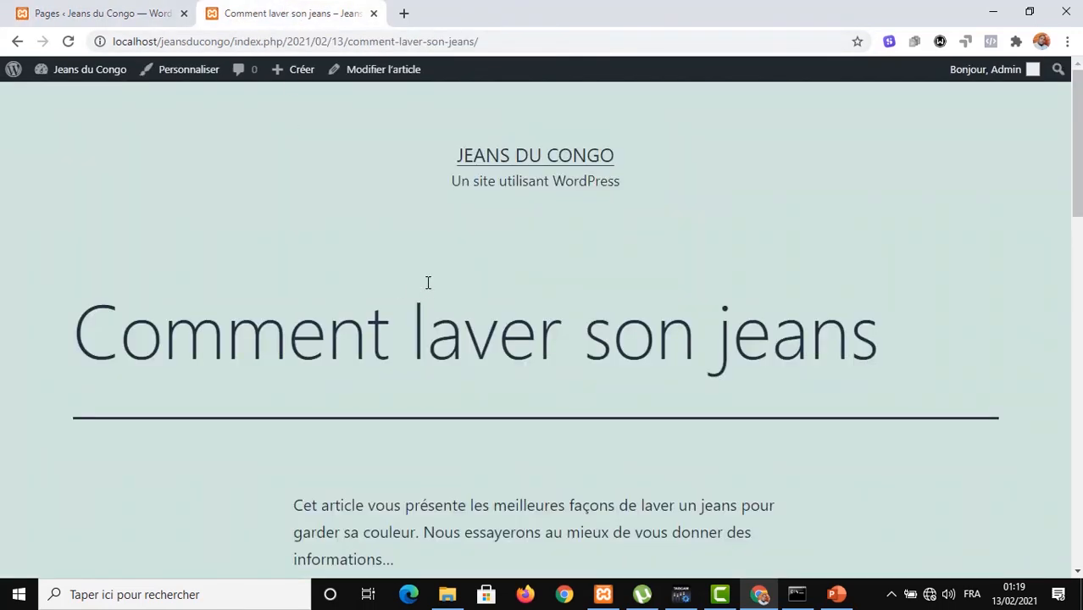
{"action": "left_click", "coordinate": [498, 157]}
{"action": "scroll", "coordinate": [415, 231], "scroll_direction": "down", "scroll_amount": 5}
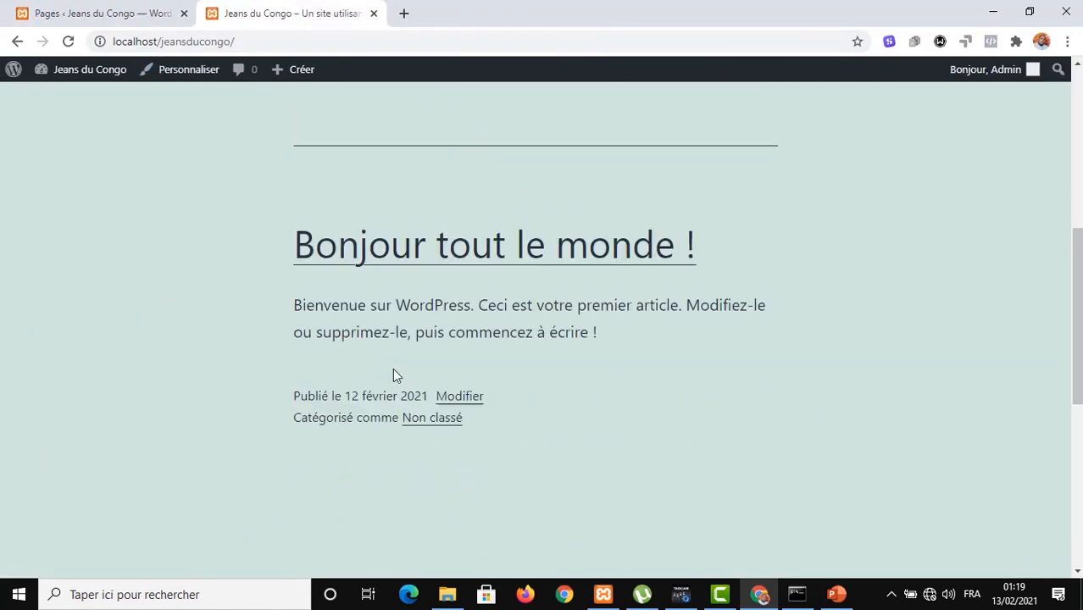
{"action": "scroll", "coordinate": [392, 368], "scroll_direction": "up", "scroll_amount": 5}
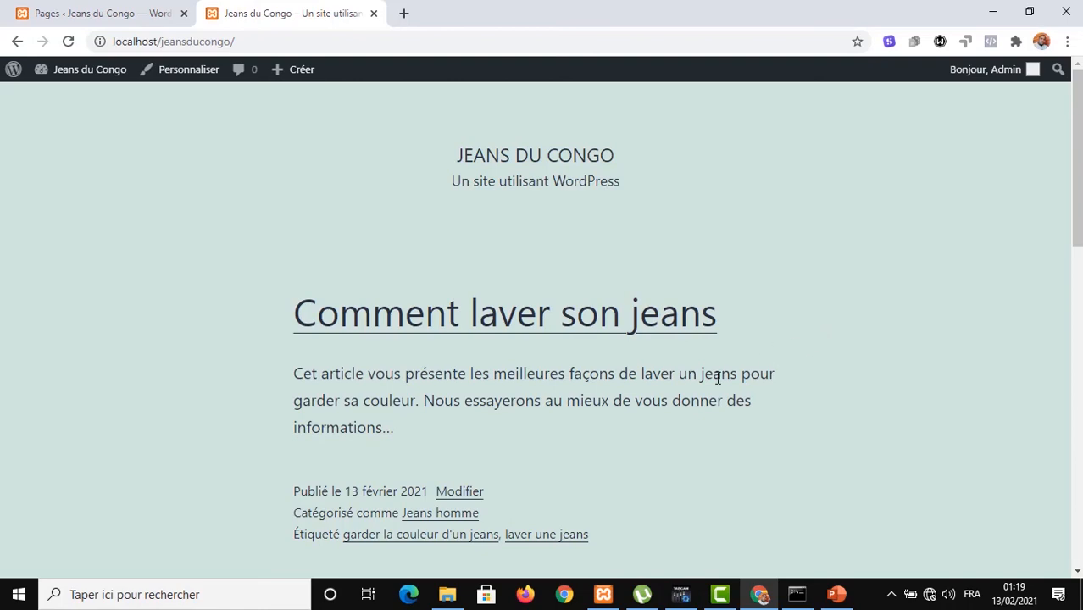
{"action": "scroll", "coordinate": [517, 347], "scroll_direction": "down", "scroll_amount": 4}
{"action": "scroll", "coordinate": [518, 327], "scroll_direction": "down", "scroll_amount": 2}
{"action": "left_click", "coordinate": [93, 13]}
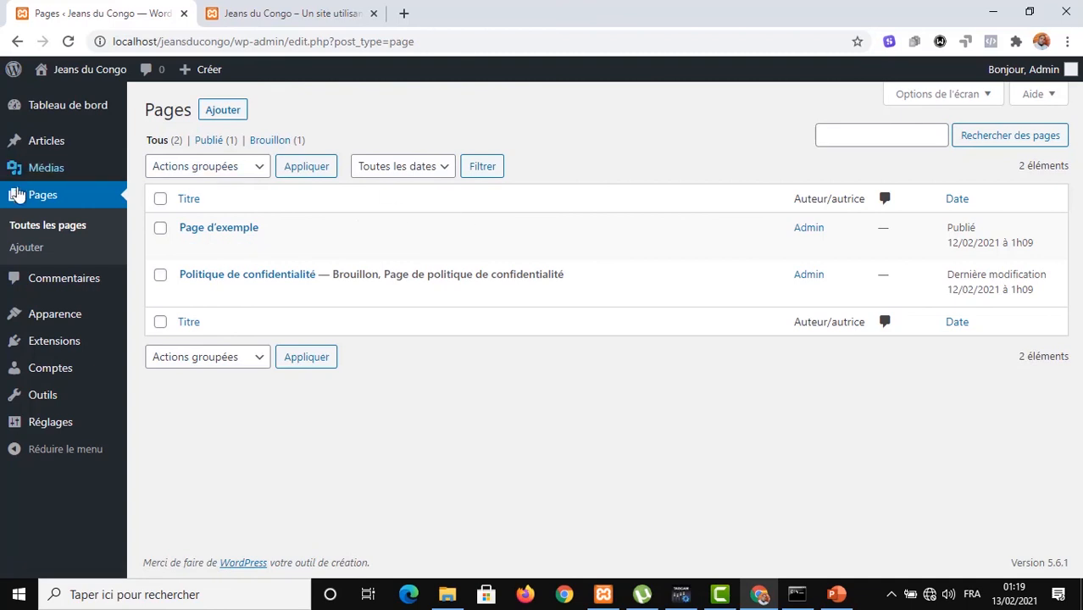
{"action": "mouse_move", "coordinate": [453, 240]}
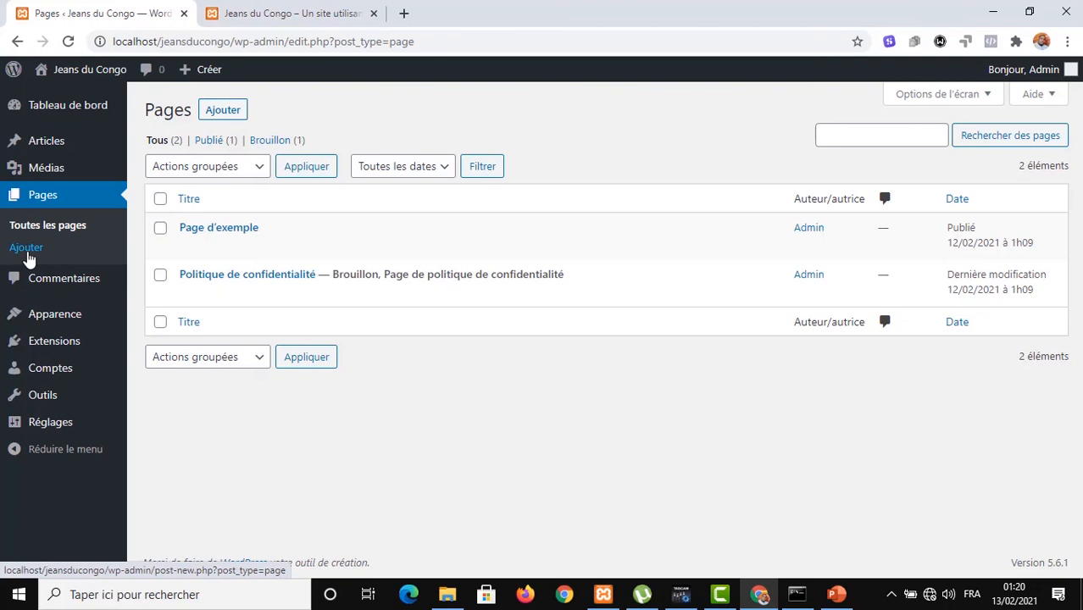
Open the editor for a new page and look over its empty title and content areas.
{"action": "left_click", "coordinate": [223, 115]}
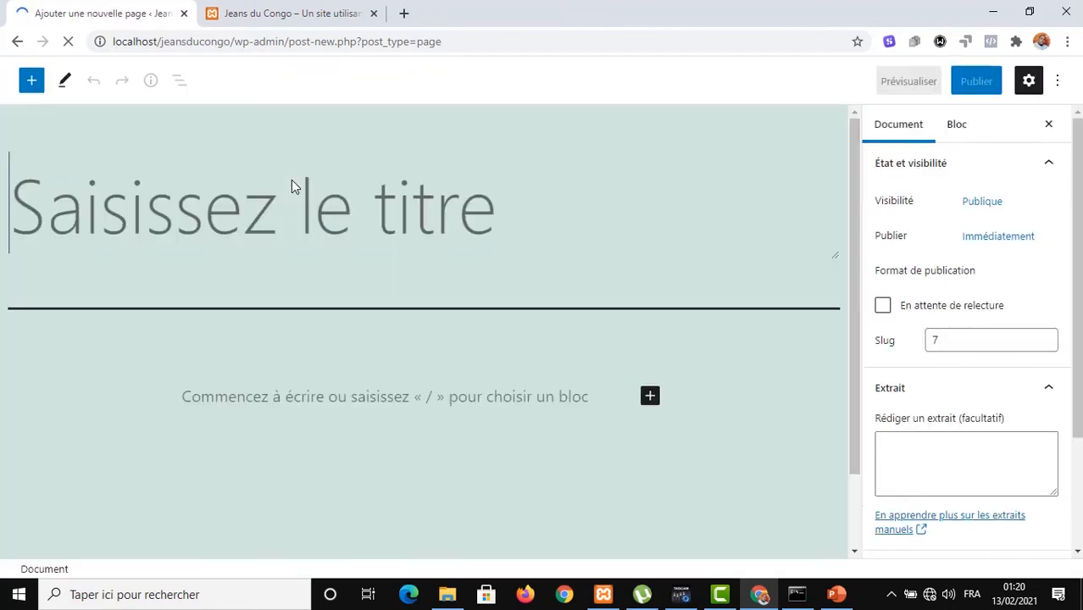
{"action": "scroll", "coordinate": [505, 273], "scroll_direction": "down", "scroll_amount": 1}
{"action": "scroll", "coordinate": [509, 265], "scroll_direction": "up", "scroll_amount": 1}
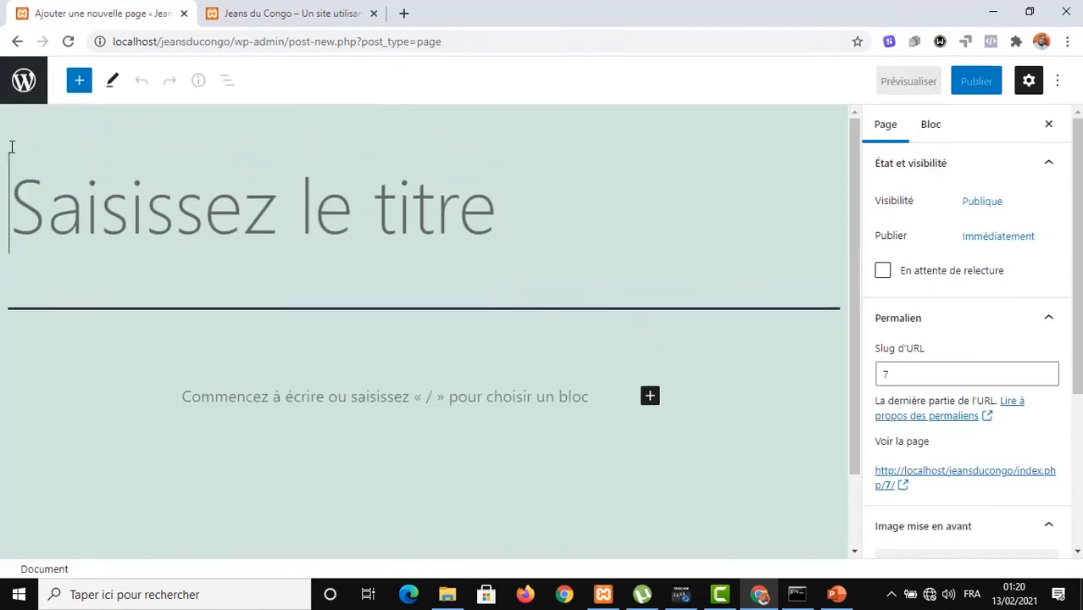
{"action": "scroll", "coordinate": [377, 248], "scroll_direction": "down", "scroll_amount": 1}
{"action": "scroll", "coordinate": [482, 381], "scroll_direction": "up", "scroll_amount": 1}
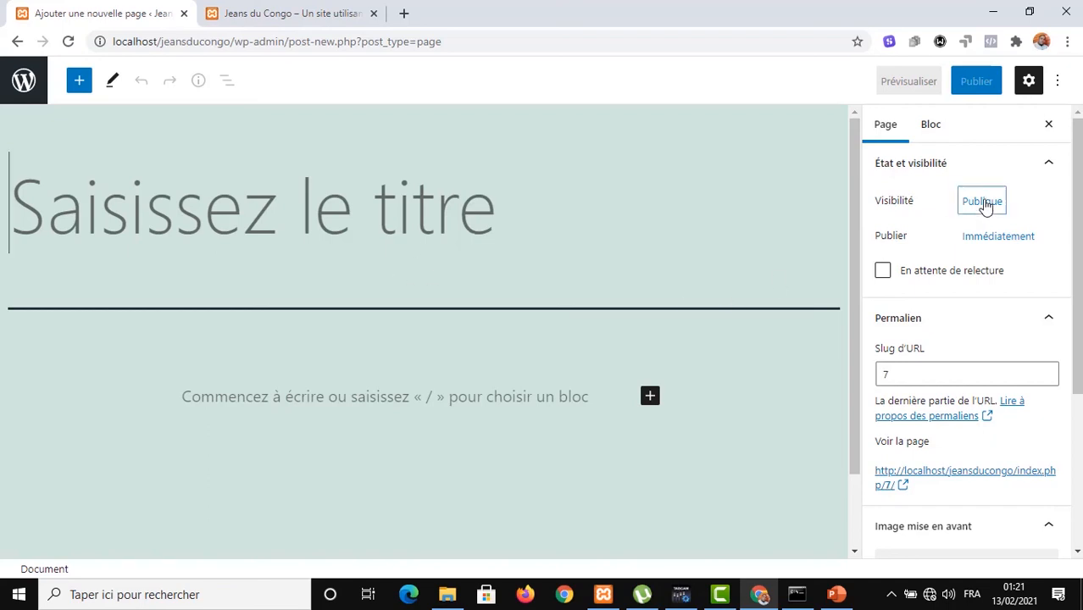
Examine the new page's visibility, publication, permalink and featured image settings and its content area, and return to the list of pages.
{"action": "scroll", "coordinate": [1005, 322], "scroll_direction": "down", "scroll_amount": 3}
{"action": "scroll", "coordinate": [969, 475], "scroll_direction": "up", "scroll_amount": 3}
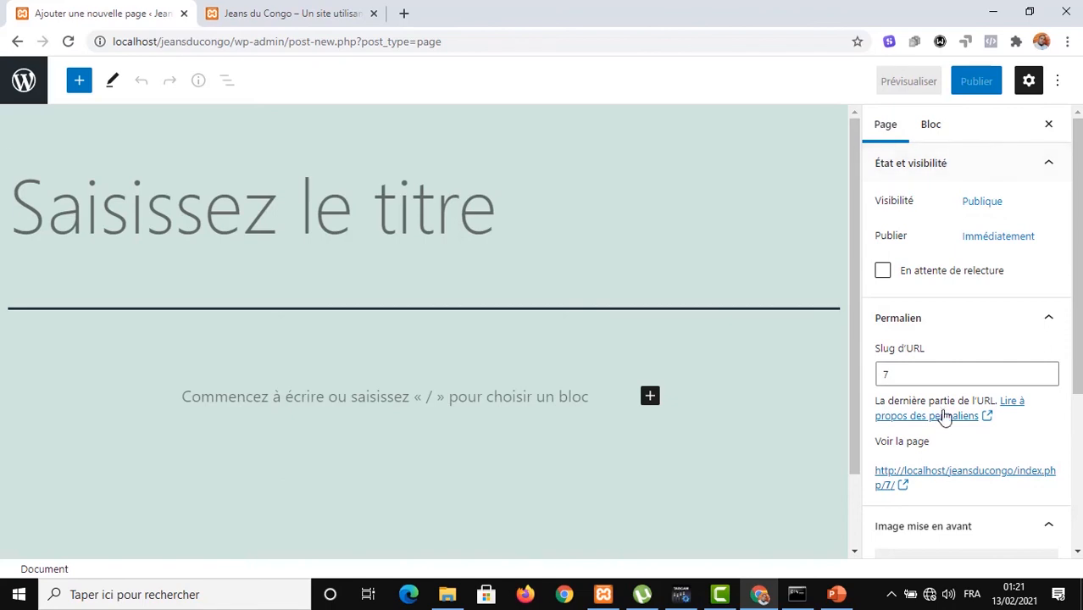
{"action": "scroll", "coordinate": [945, 420], "scroll_direction": "down", "scroll_amount": 3}
{"action": "scroll", "coordinate": [975, 449], "scroll_direction": "up", "scroll_amount": 3}
{"action": "scroll", "coordinate": [624, 280], "scroll_direction": "down", "scroll_amount": 1}
{"action": "scroll", "coordinate": [622, 281], "scroll_direction": "up", "scroll_amount": 1}
{"action": "scroll", "coordinate": [622, 273], "scroll_direction": "down", "scroll_amount": 1}
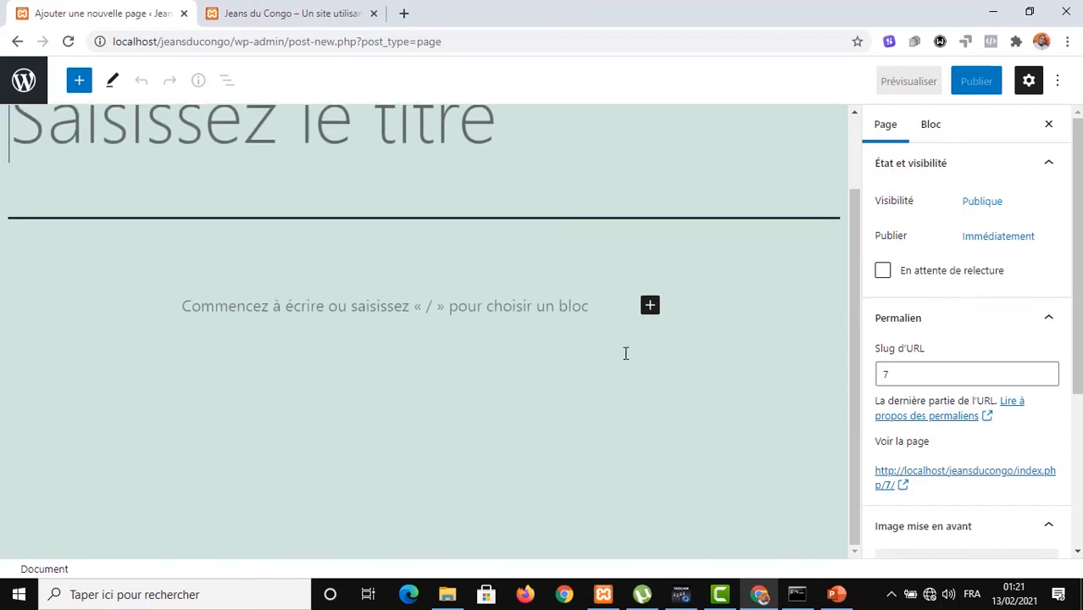
{"action": "scroll", "coordinate": [624, 347], "scroll_direction": "up", "scroll_amount": 1}
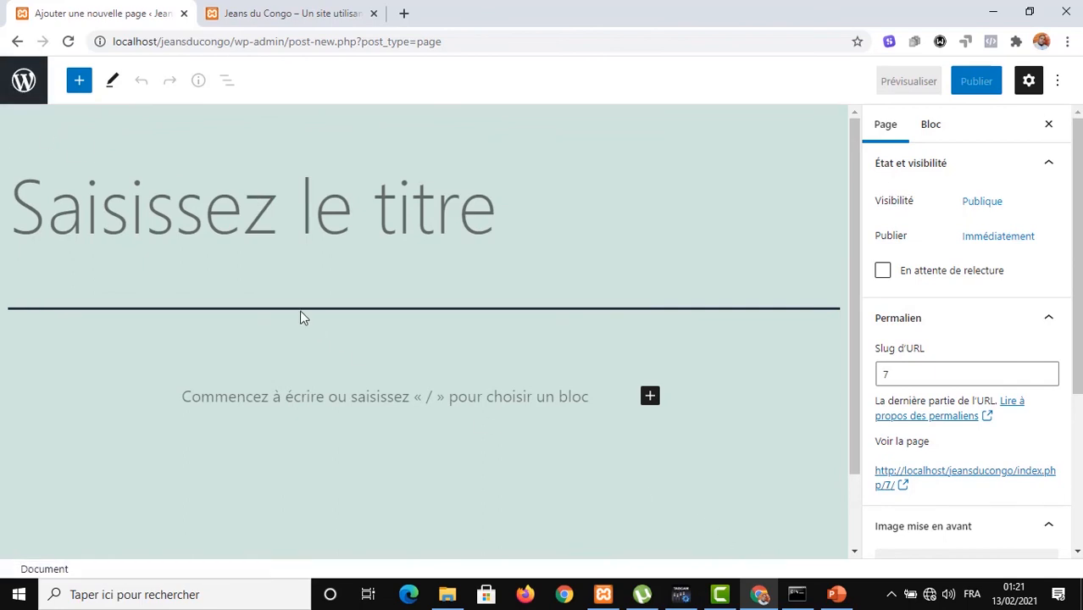
{"action": "left_click", "coordinate": [34, 95]}
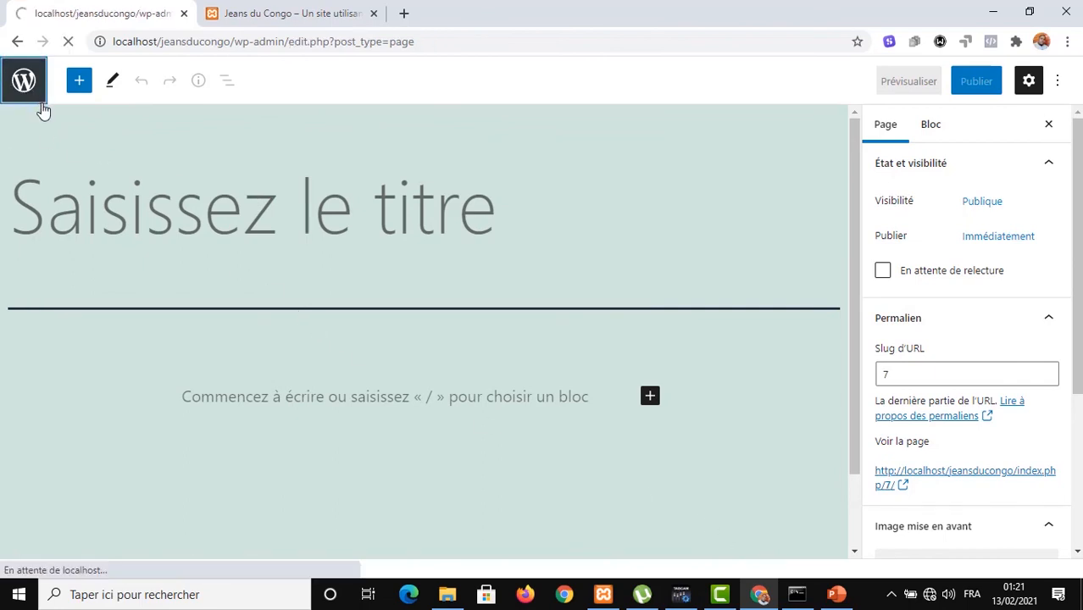